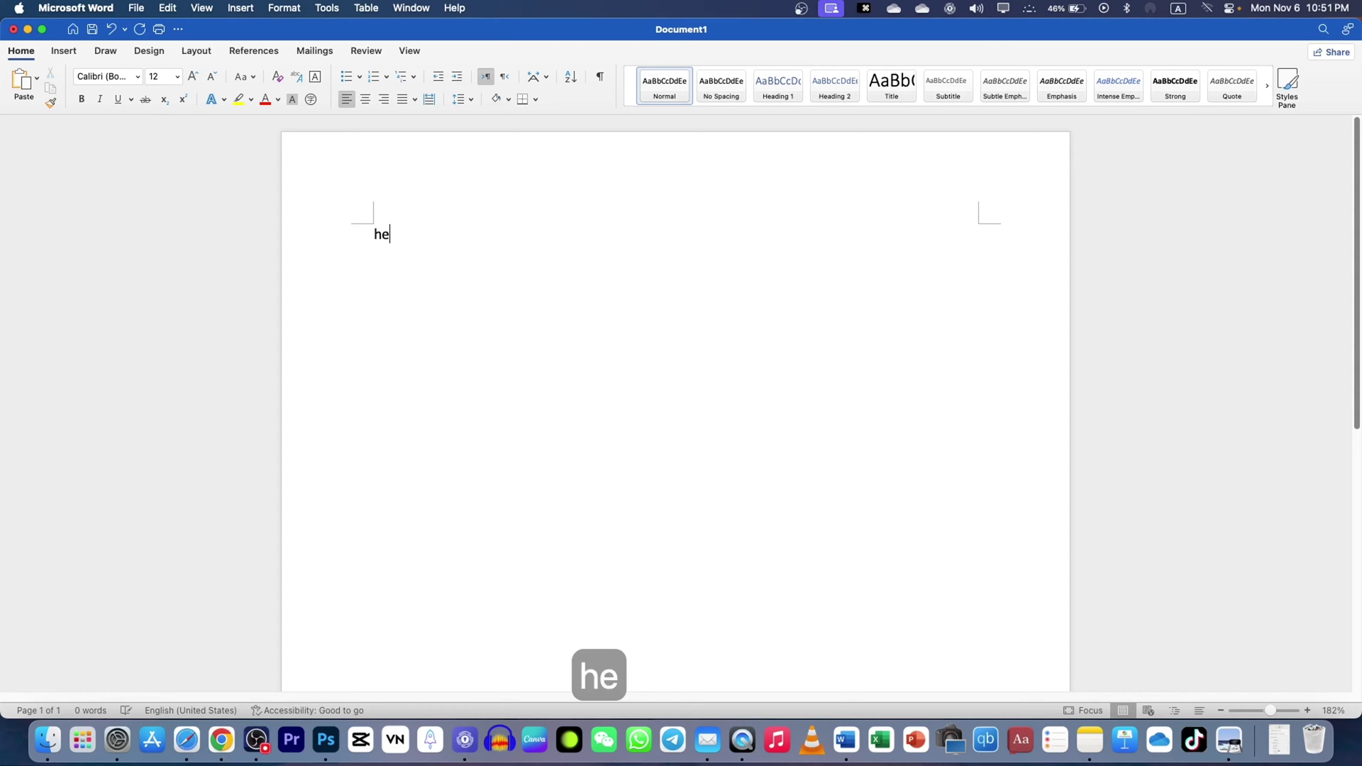
# Step: Type 'hello how are you' in Word, then undo 'how are you' so only 'Hello' remains
pyautogui.write('e you')
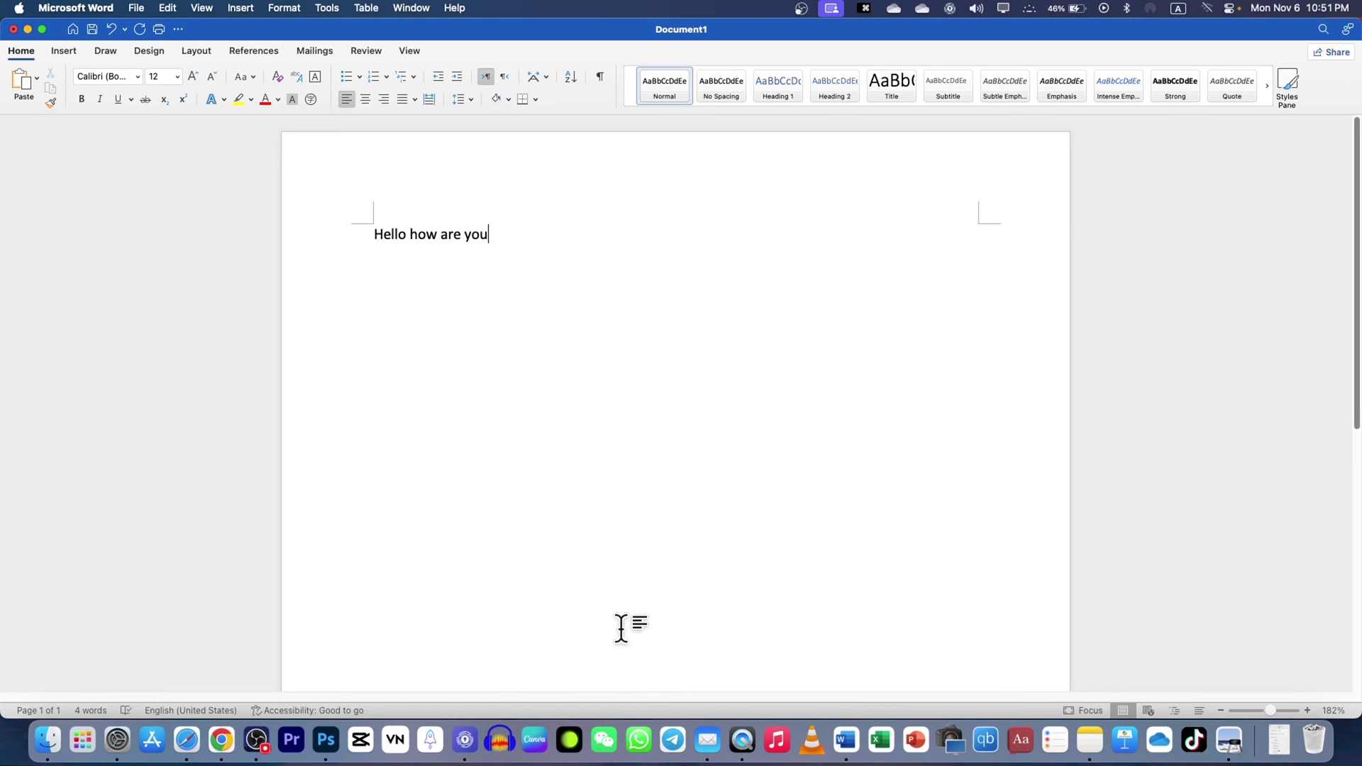
pyautogui.press('super+z')
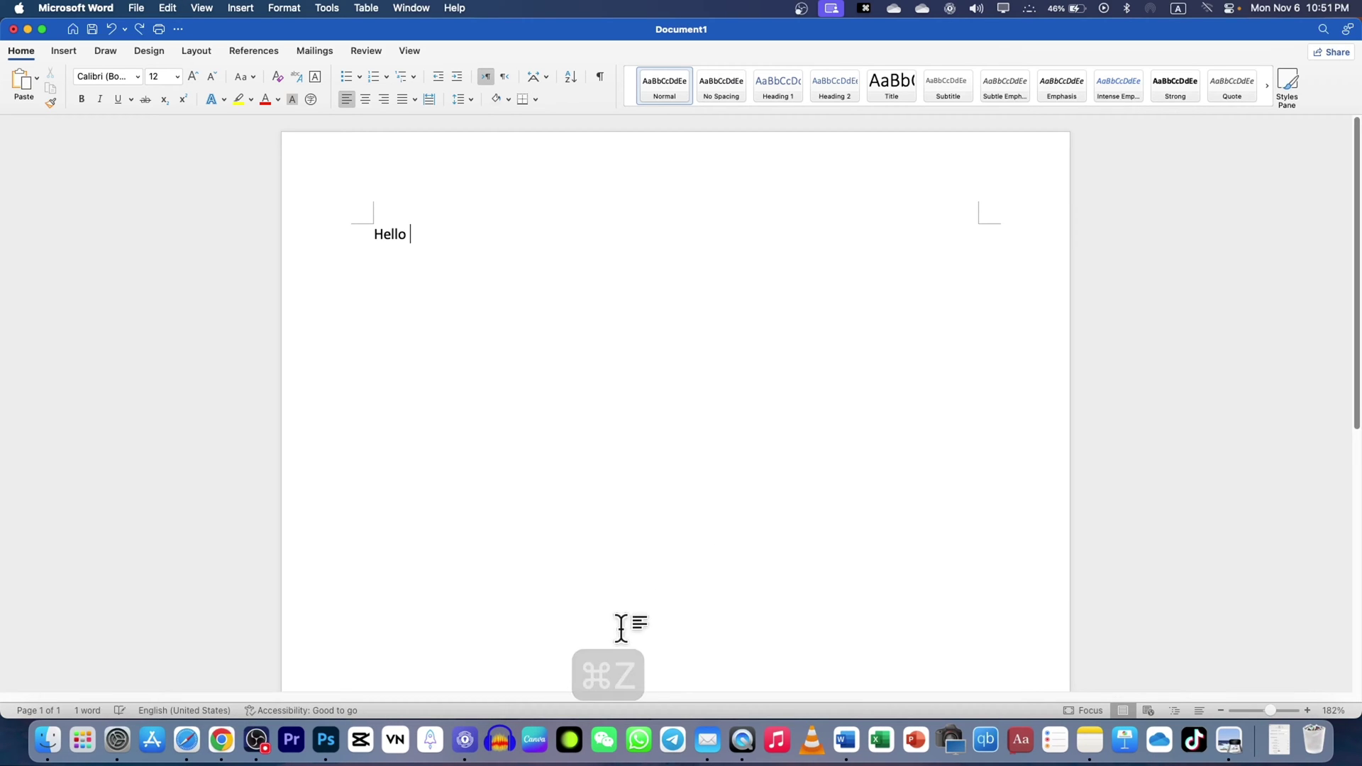
# Step: In Downloads, copy the full name of the Display Key .psd file
pyautogui.click(48, 744)
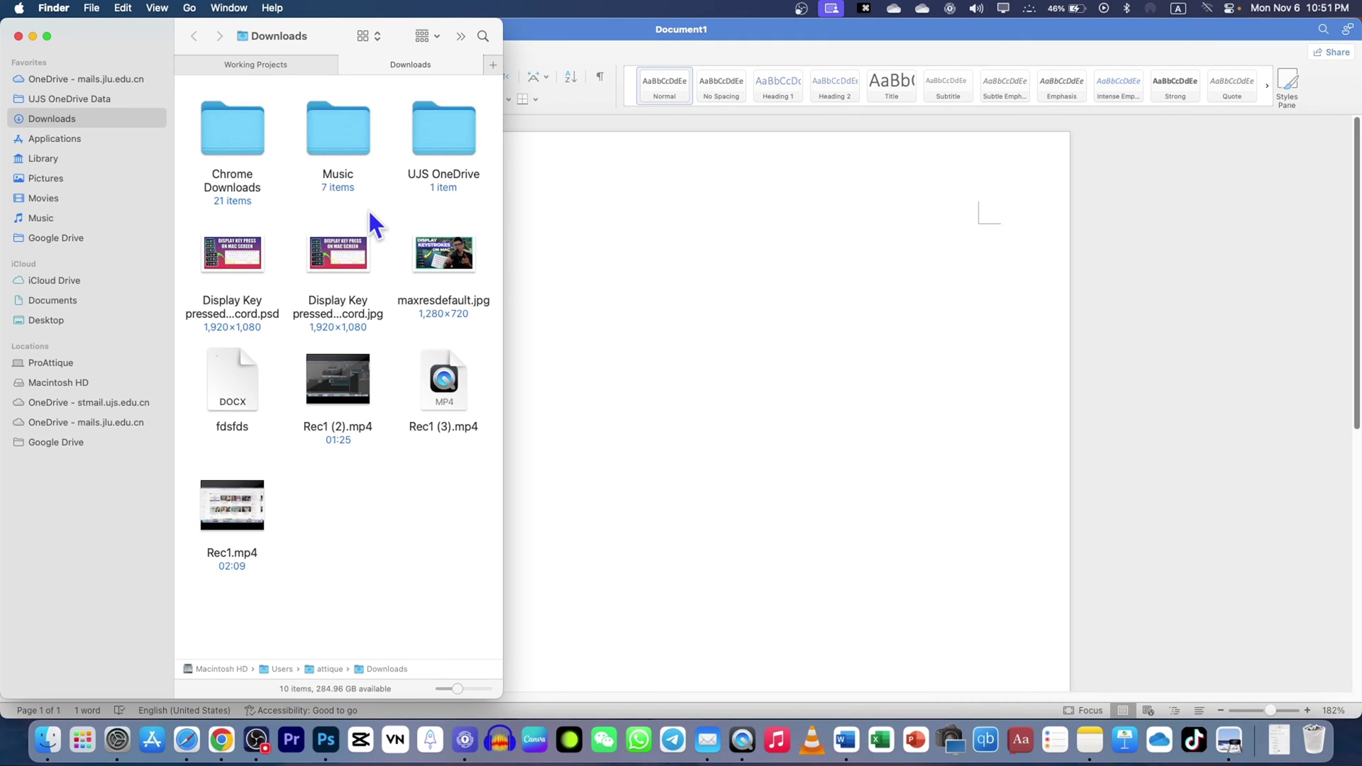
pyautogui.click(245, 258)
pyautogui.press('Return')
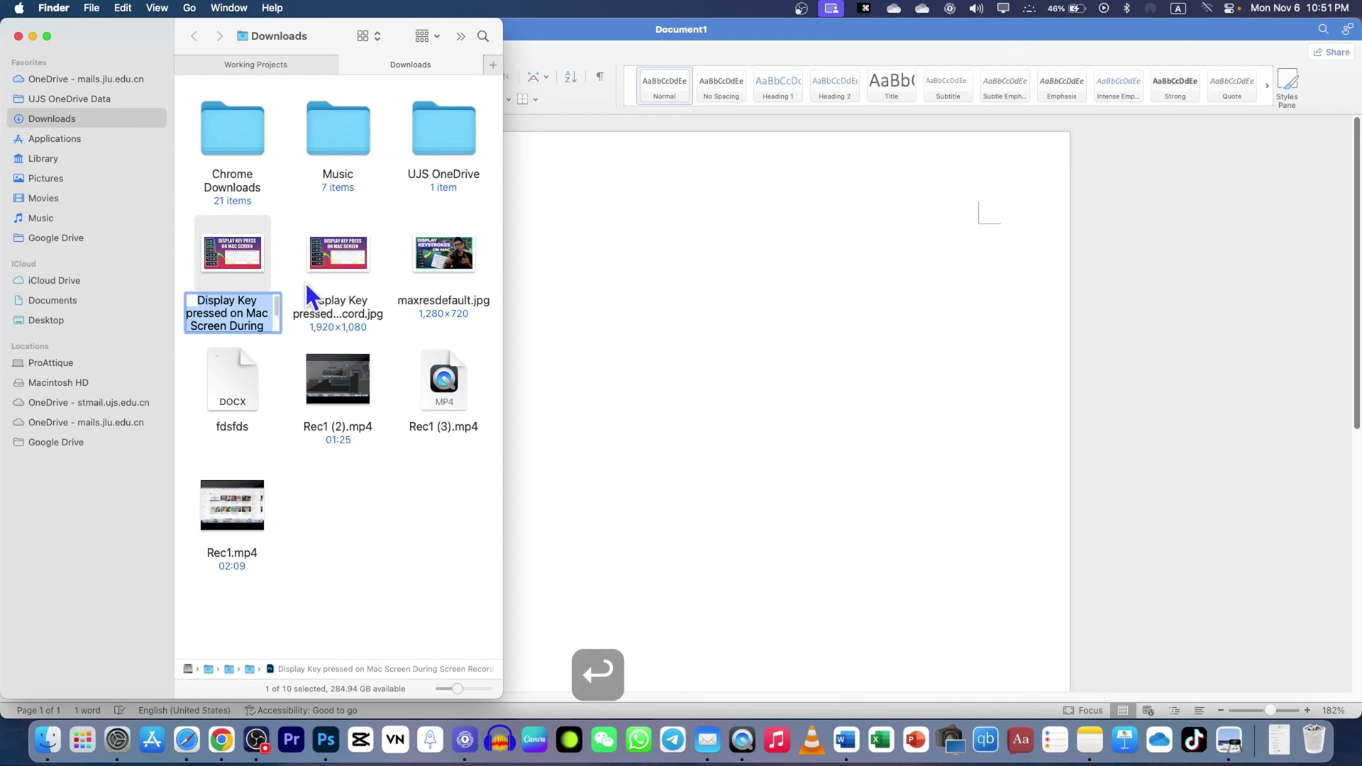
pyautogui.press('super+c')
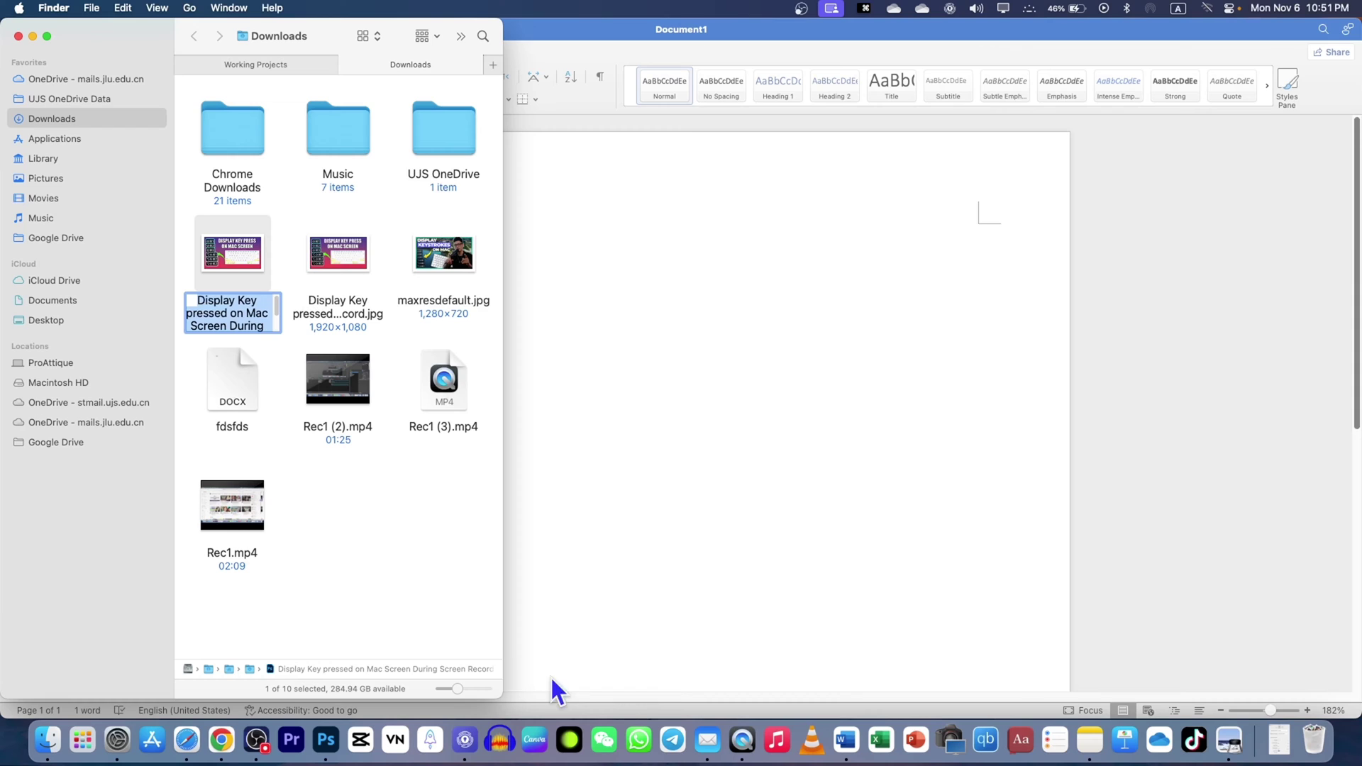
pyautogui.click(404, 573)
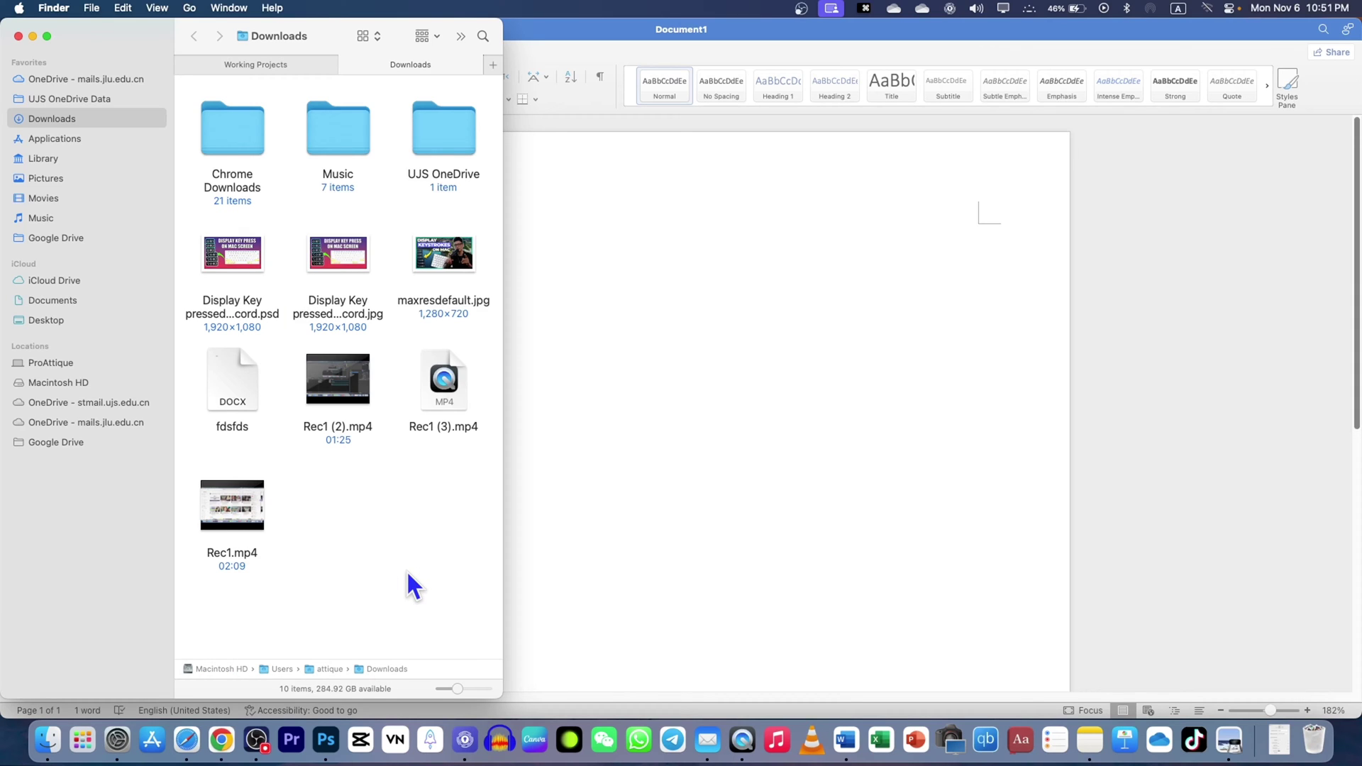
# Step: Create a new folder with that name and move the .psd and .jpg files into it
pyautogui.press('shift+super+n')
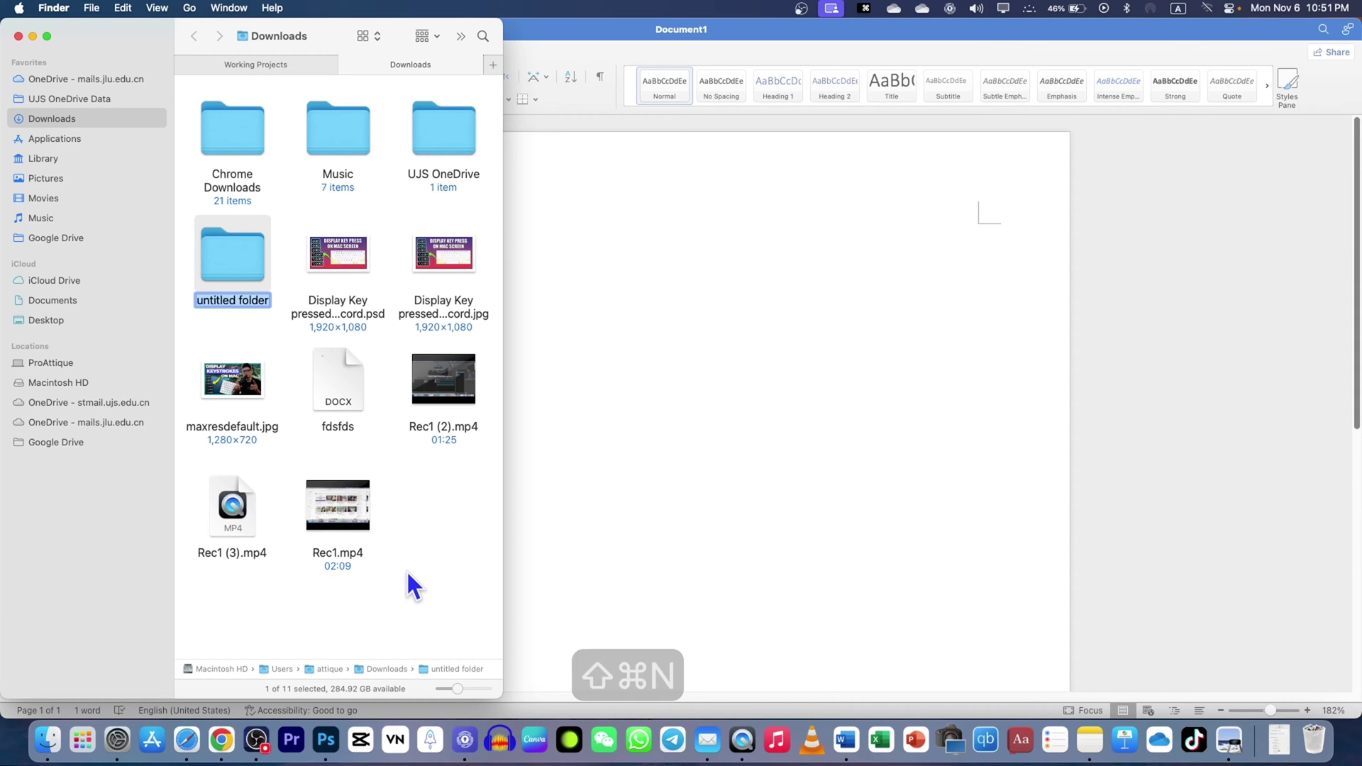
pyautogui.press('super+v')
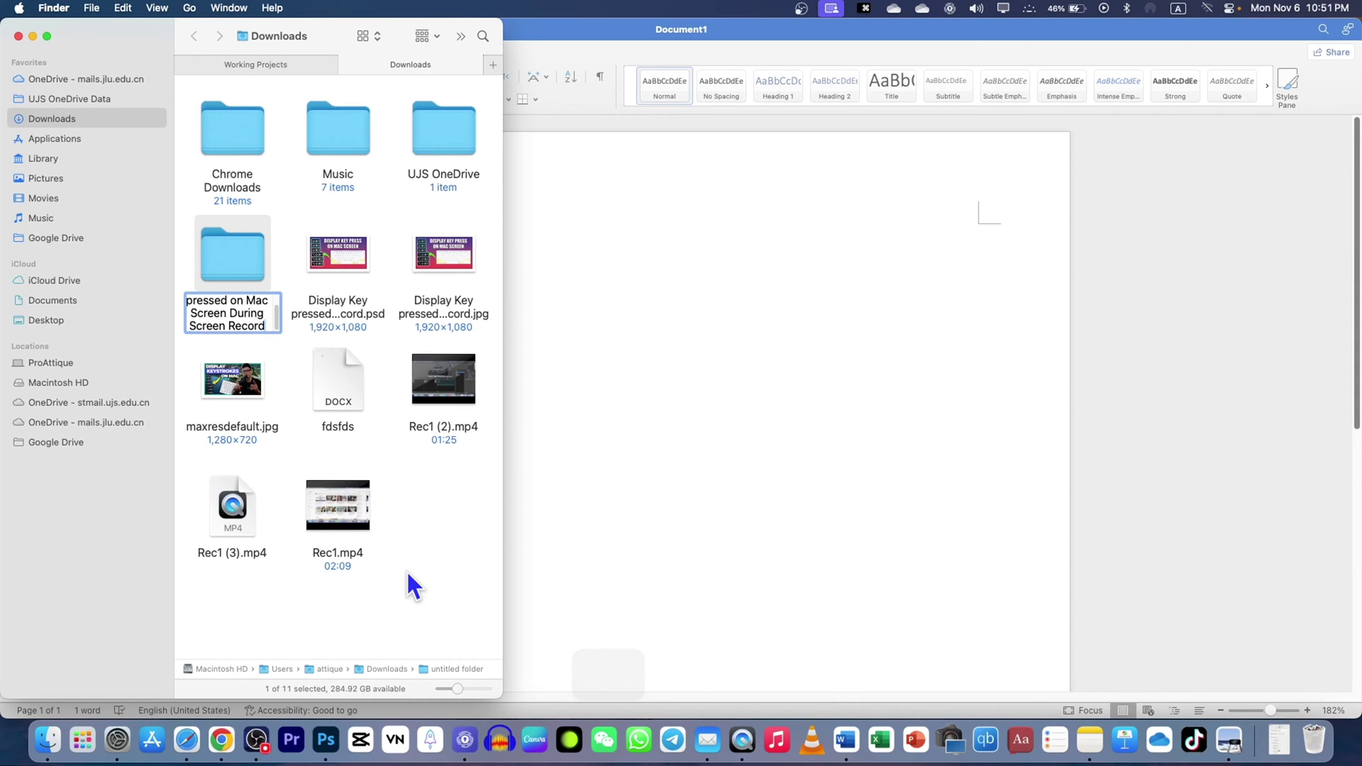
pyautogui.click(392, 203)
pyautogui.moveTo(307, 245); pyautogui.dragTo(338, 142)
pyautogui.moveTo(344, 256); pyautogui.dragTo(347, 169)
# Step: Undo Word's auto-capital on 'hello', add a capital 'A', then select all the text
pyautogui.click(673, 479)
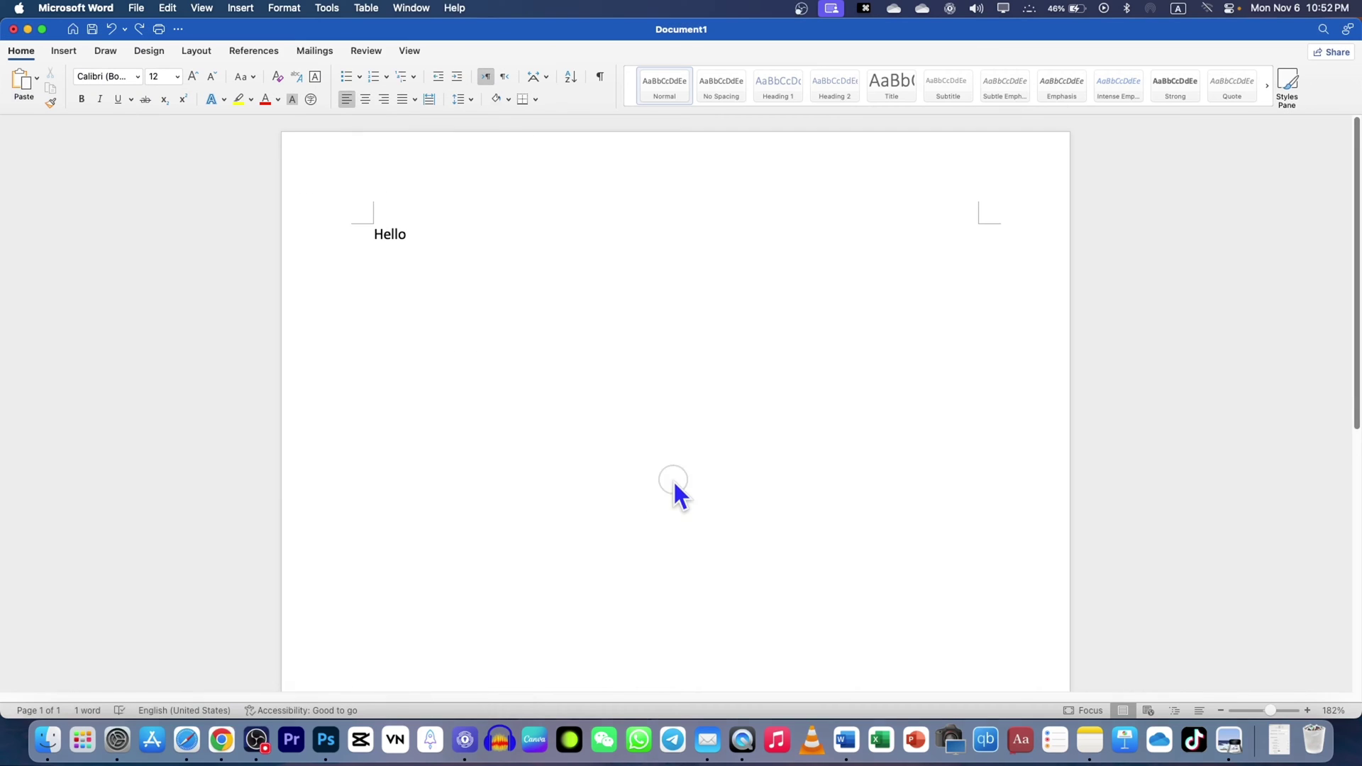
pyautogui.press('super+z')
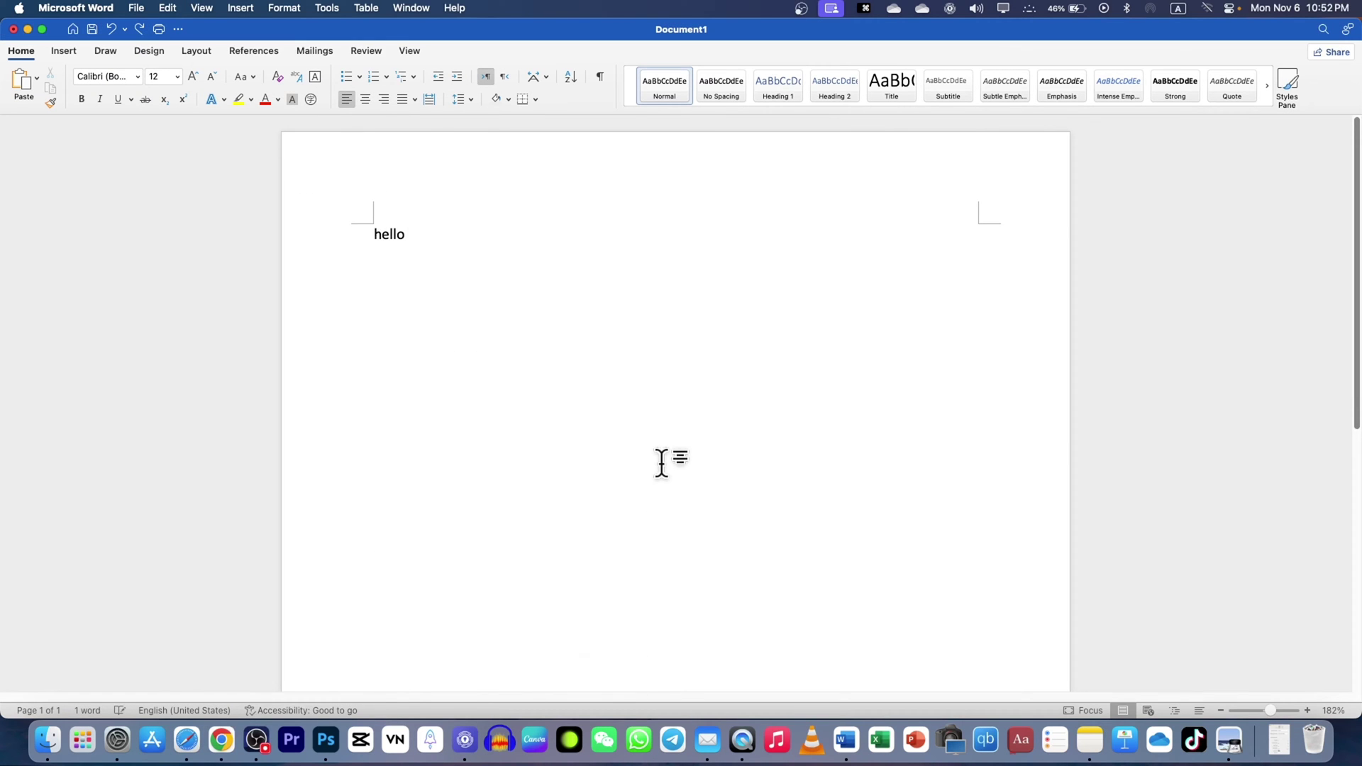
pyautogui.write('A')
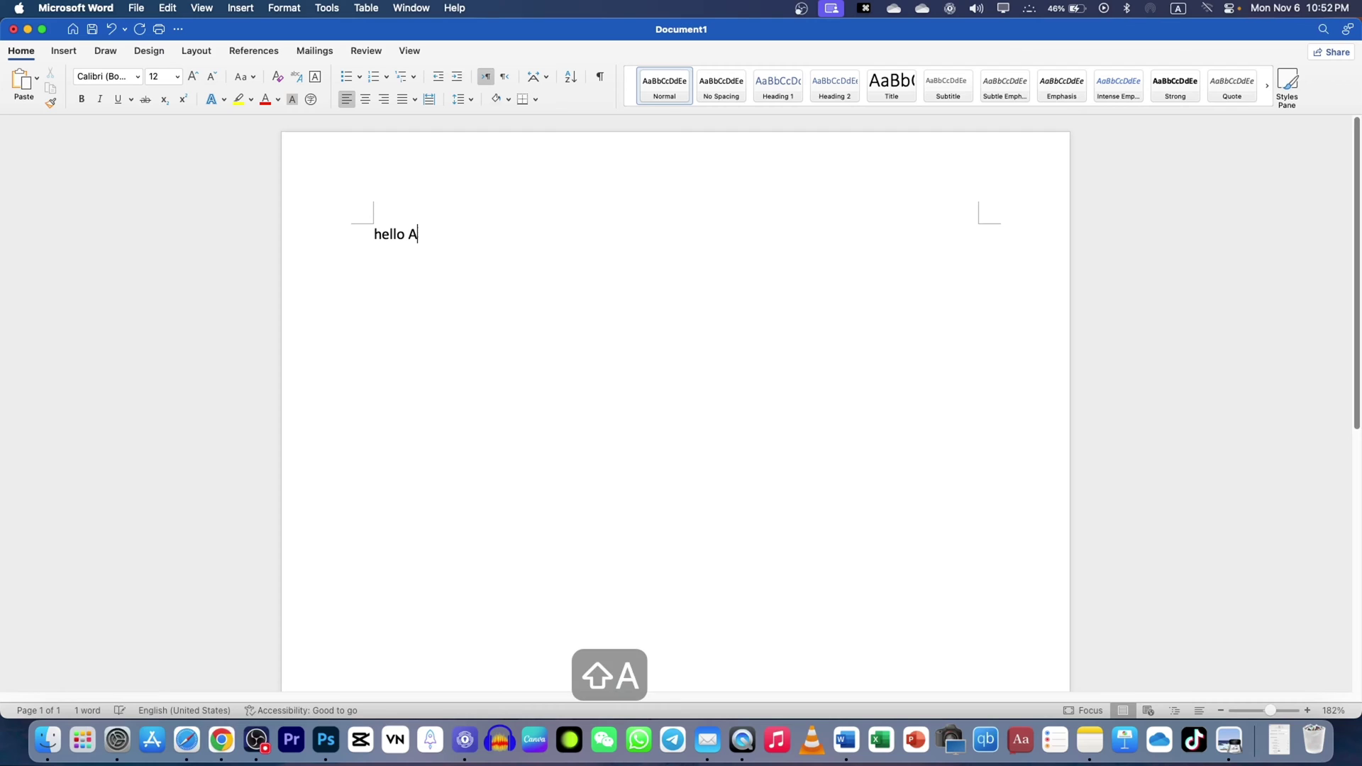
pyautogui.press('super+a')
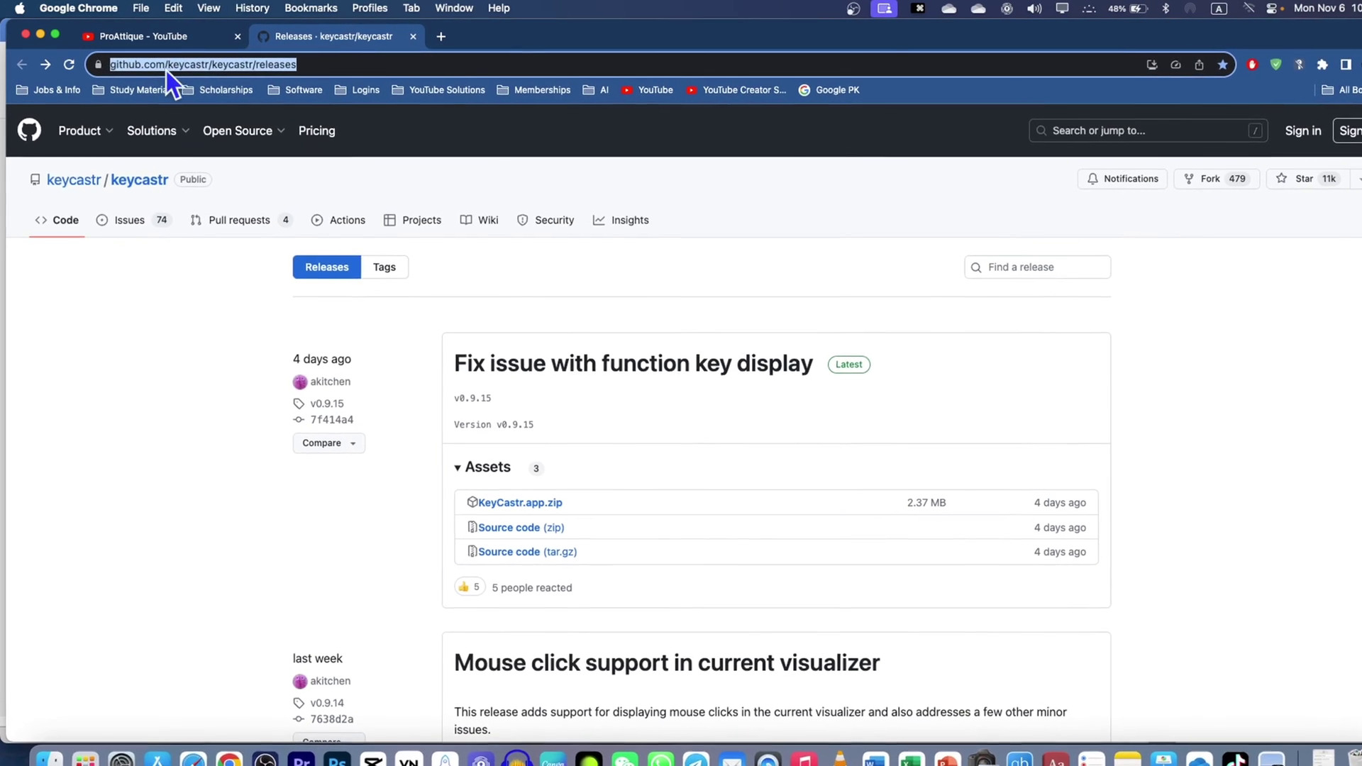
# Step: Download KeyCastr.app.zip from the v0.9.15 release assets and check Chrome's downloads list
pyautogui.click(160, 387)
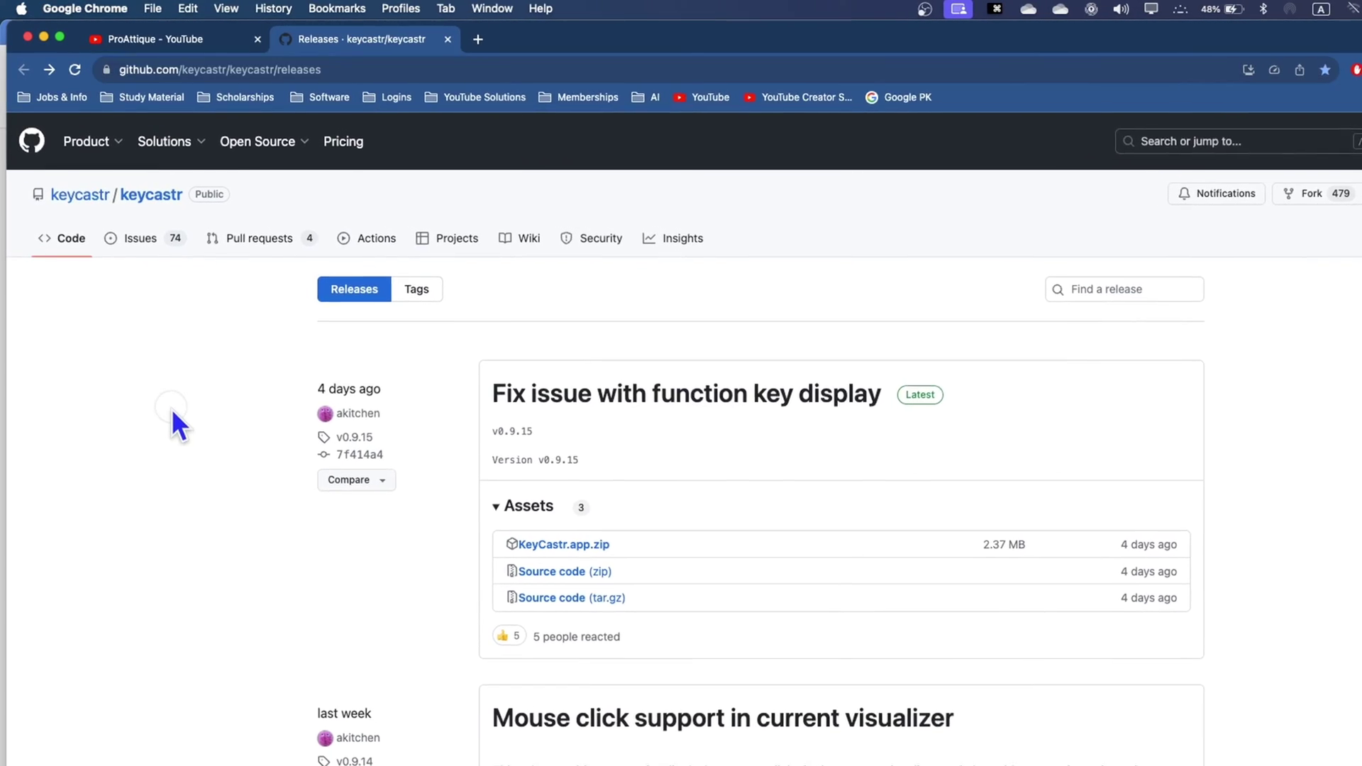
pyautogui.scroll(-5, 780, 482)
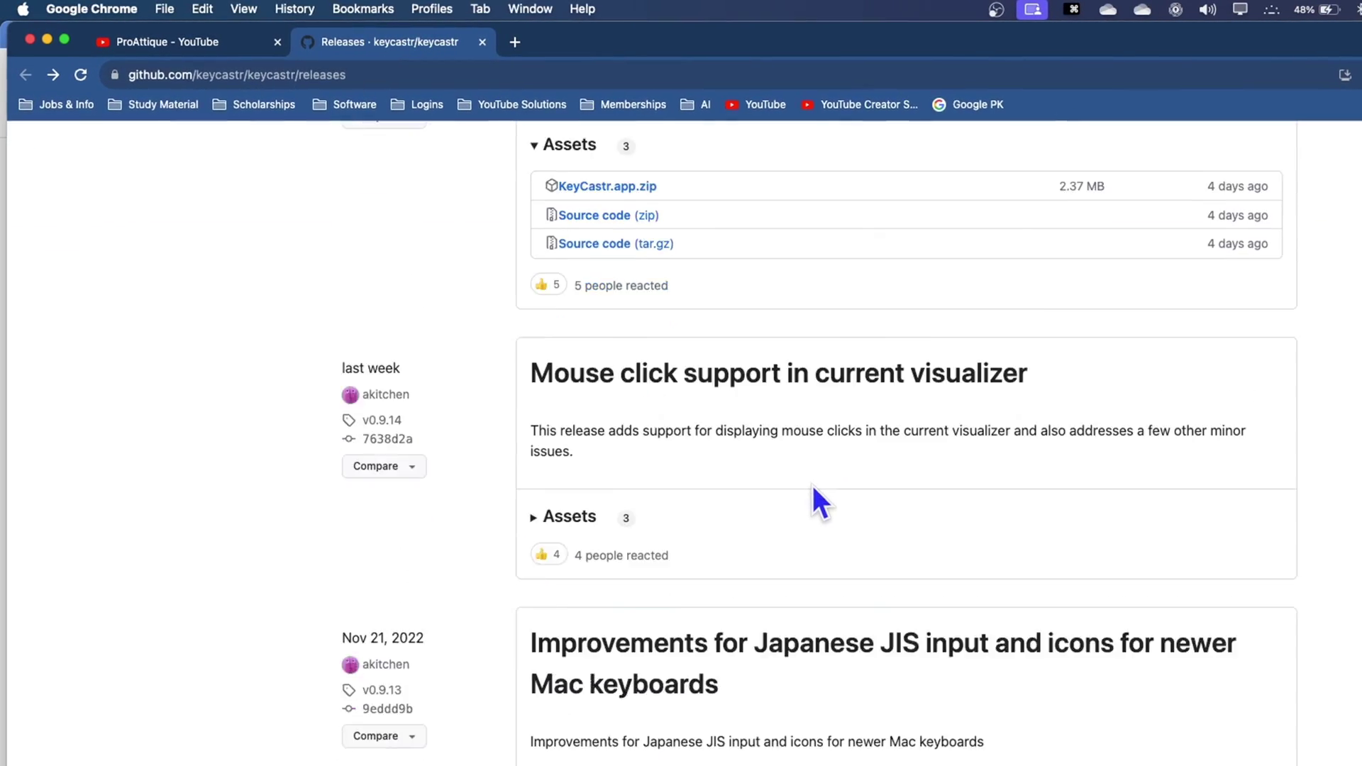
pyautogui.scroll(4, 812, 502)
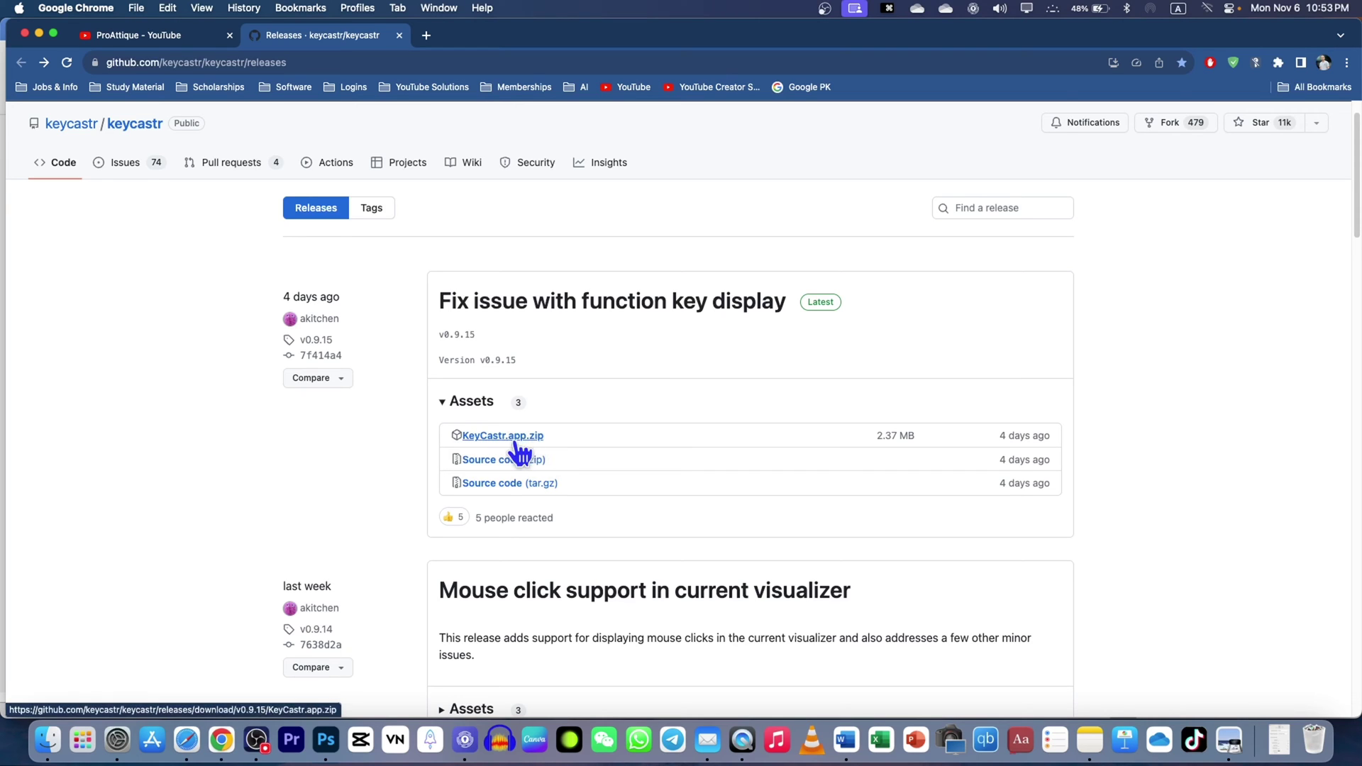
pyautogui.click(515, 437)
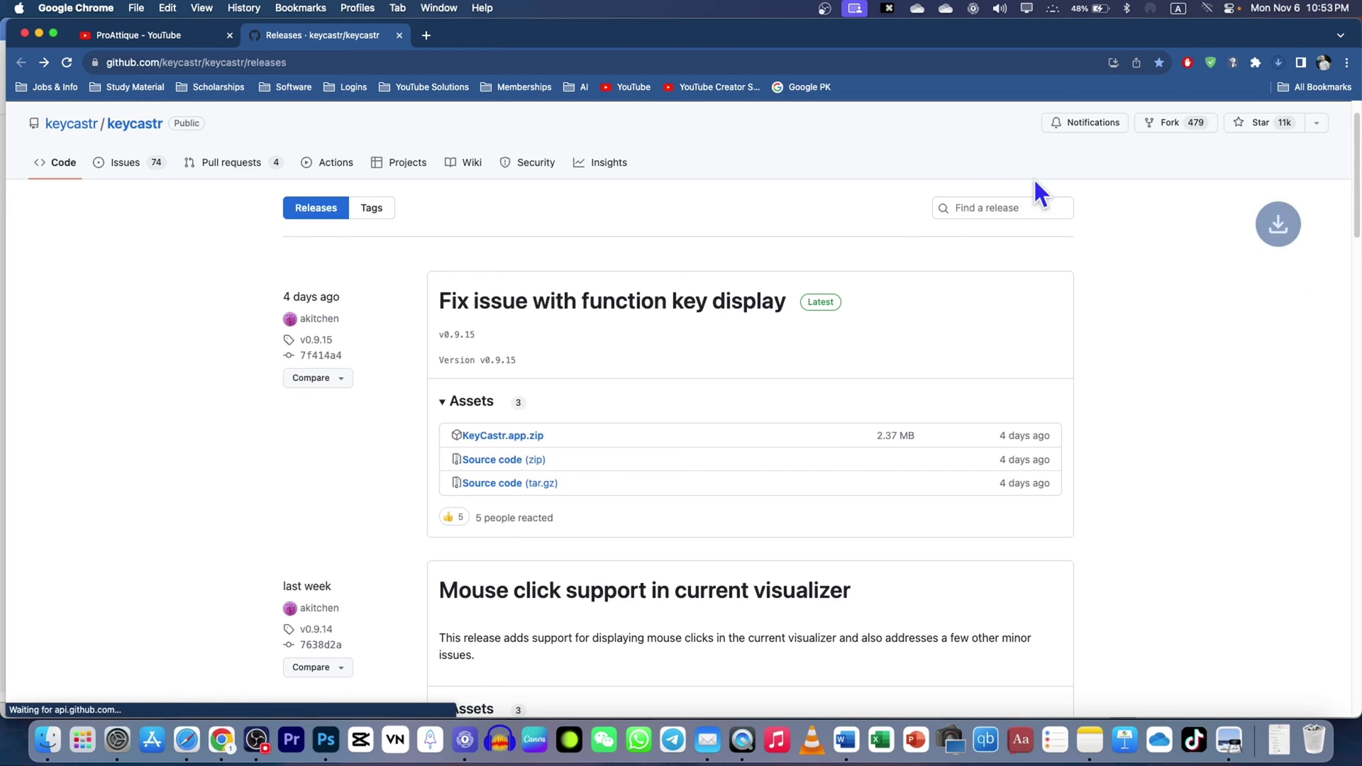
pyautogui.click(1277, 62)
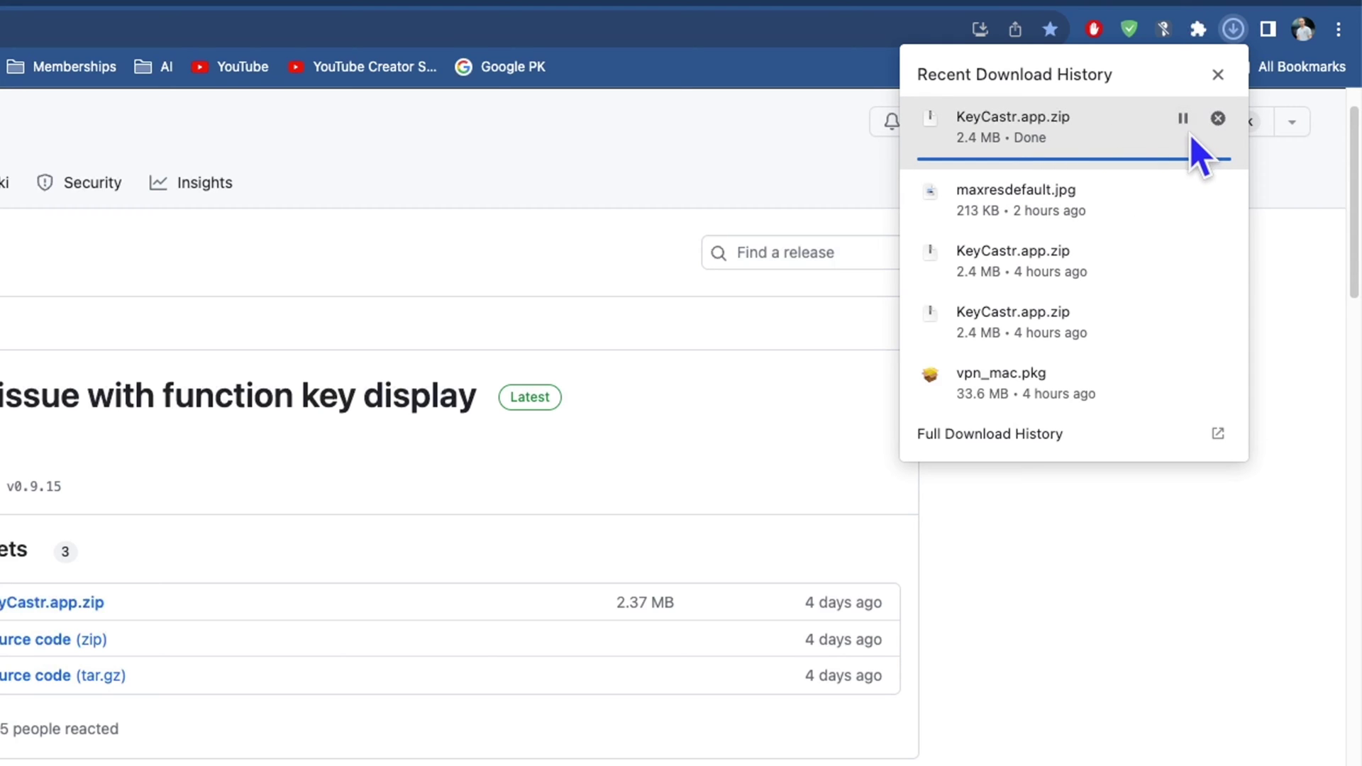
# Step: Unzip KeyCastr.app.zip and move the KeyCastr app into Applications › MY EXTENTIONS
pyautogui.click(1182, 119)
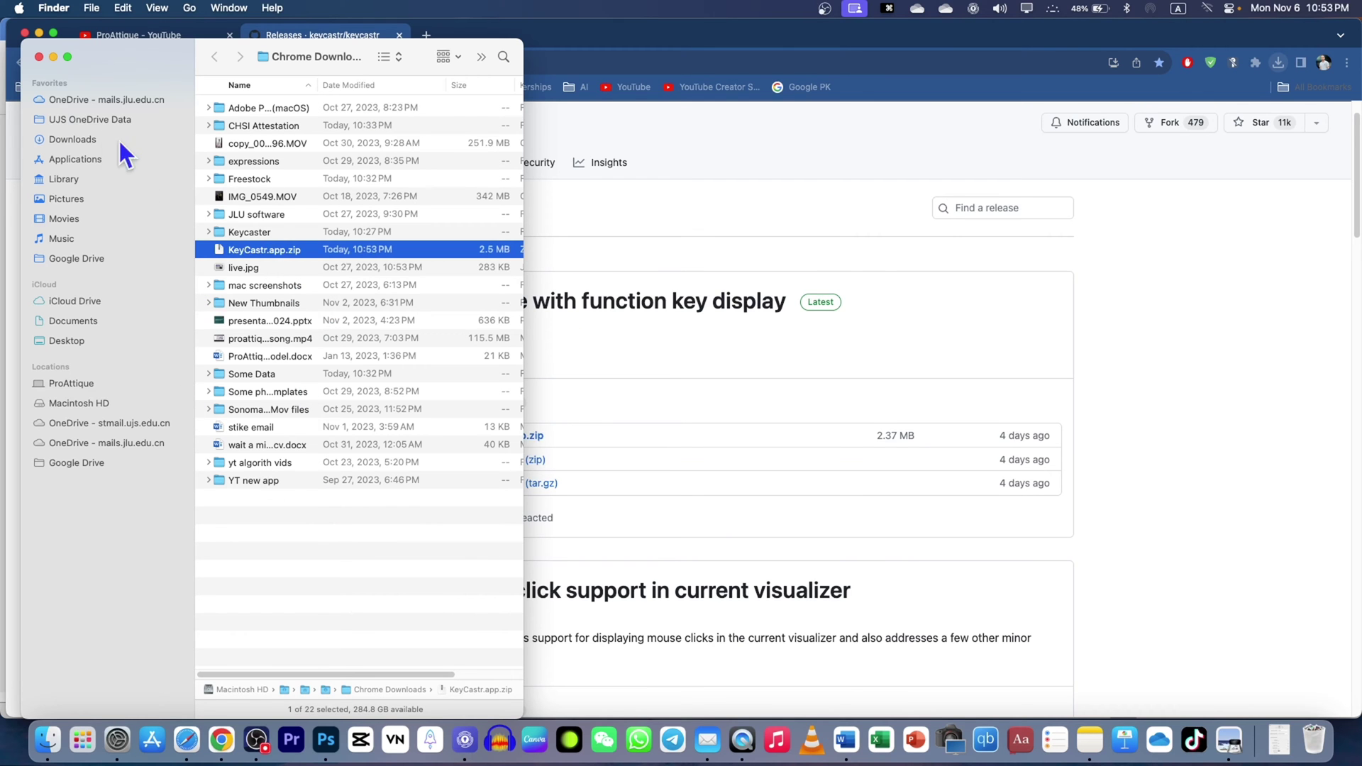
pyautogui.click(76, 159)
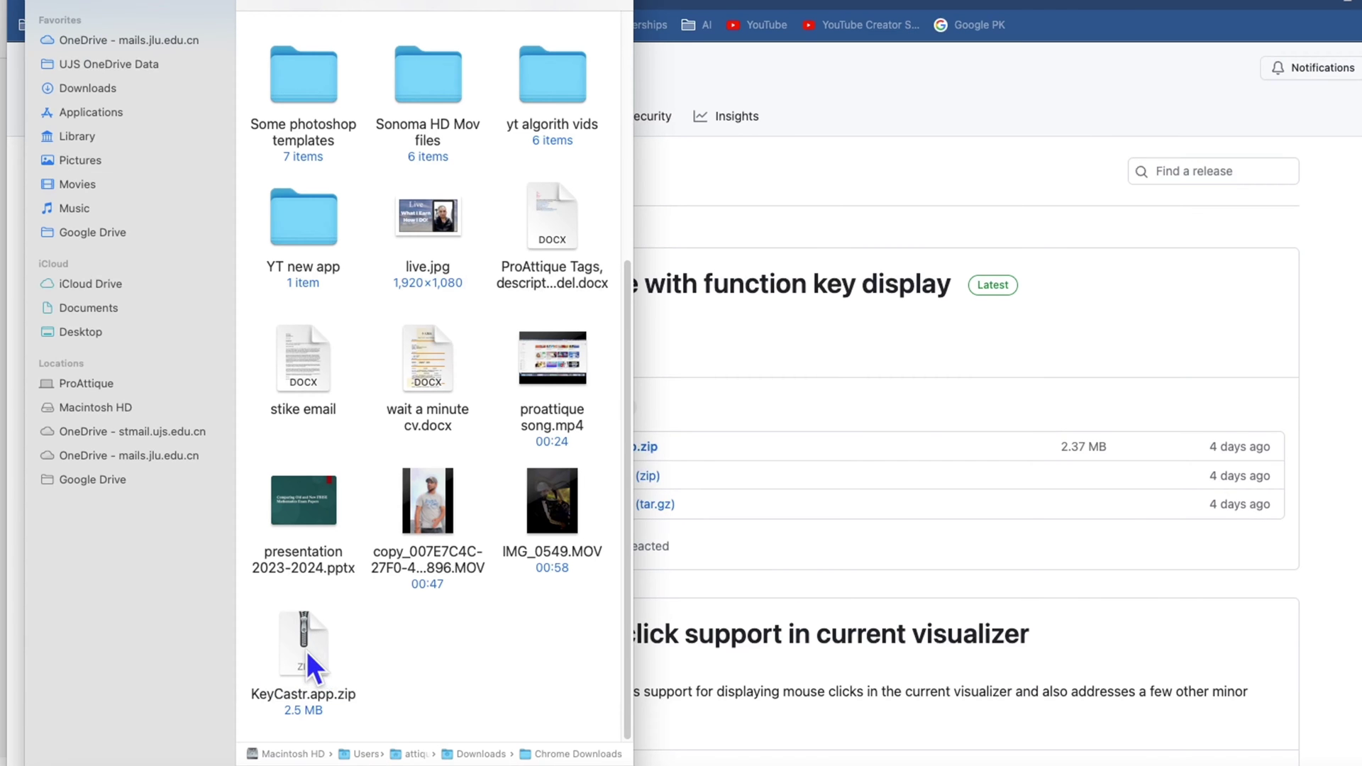
pyautogui.doubleClick(307, 651)
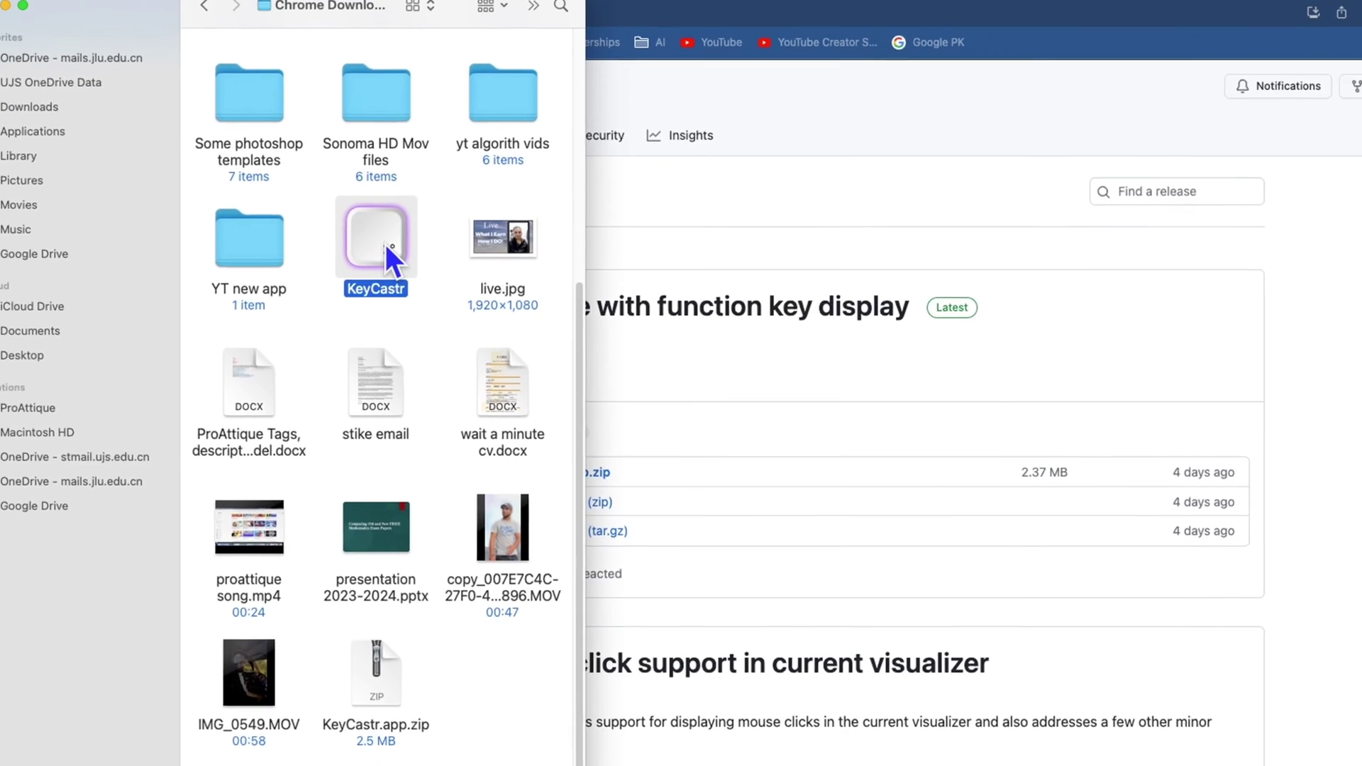
pyautogui.press('super+BackSpace')
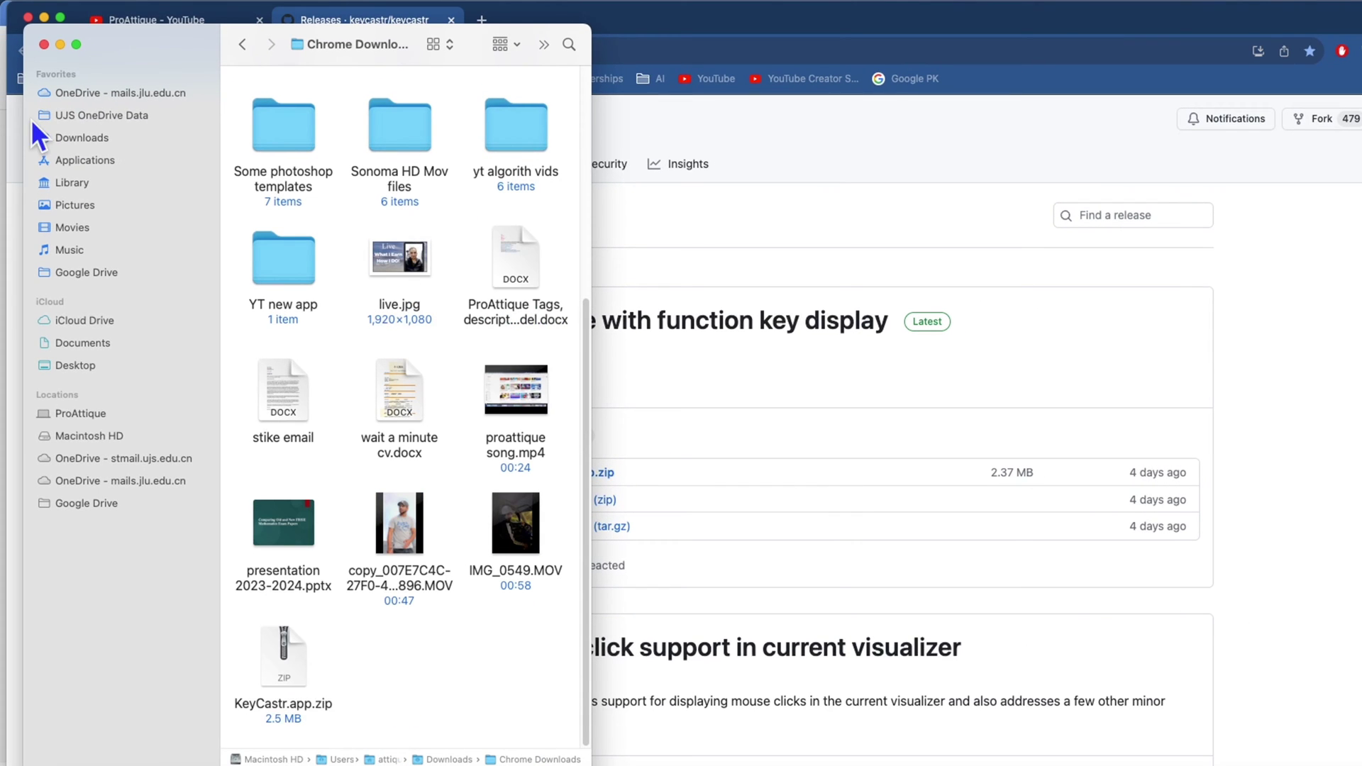
pyautogui.moveTo(372, 250); pyautogui.dragTo(416, 261)
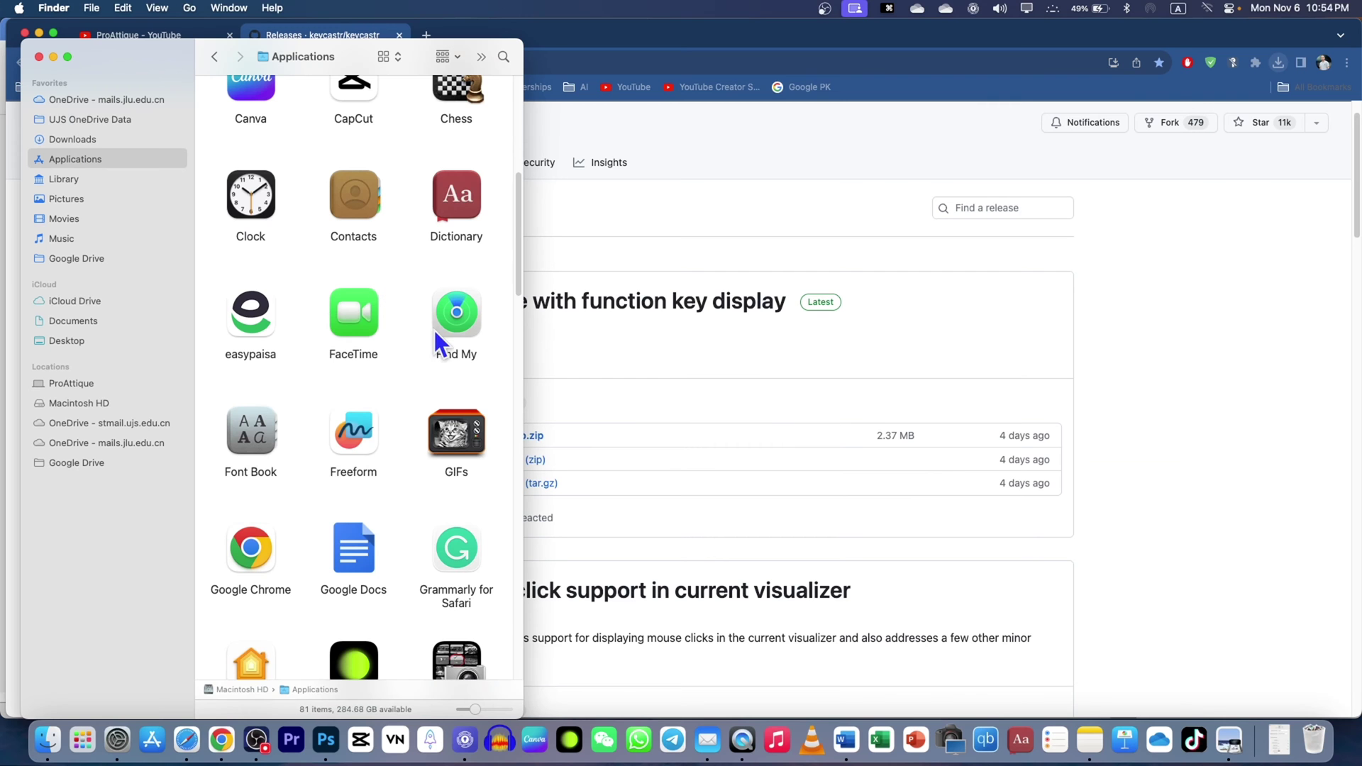
pyautogui.scroll(-10, 434, 331)
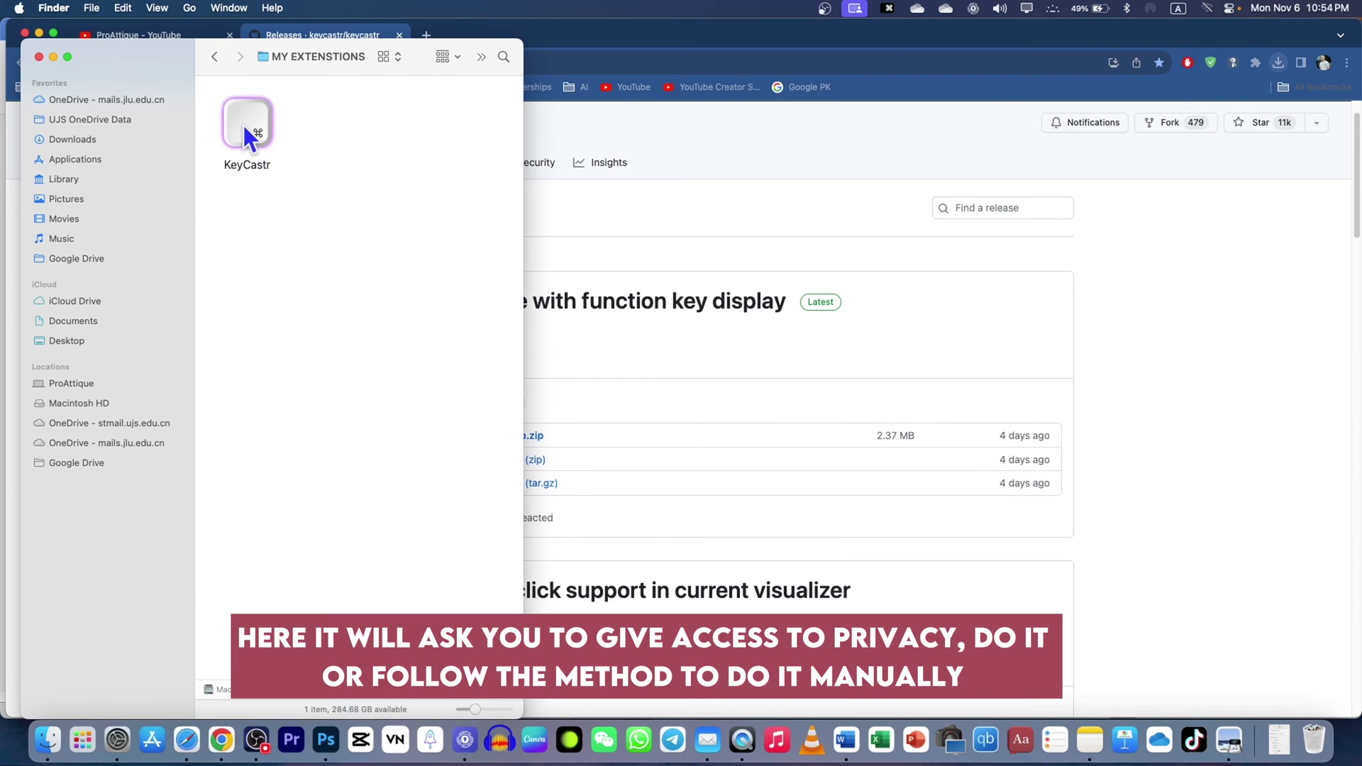
# Step: Launch KeyCastr, check its menu-bar menu, and bring up System Settings
pyautogui.doubleClick(241, 122)
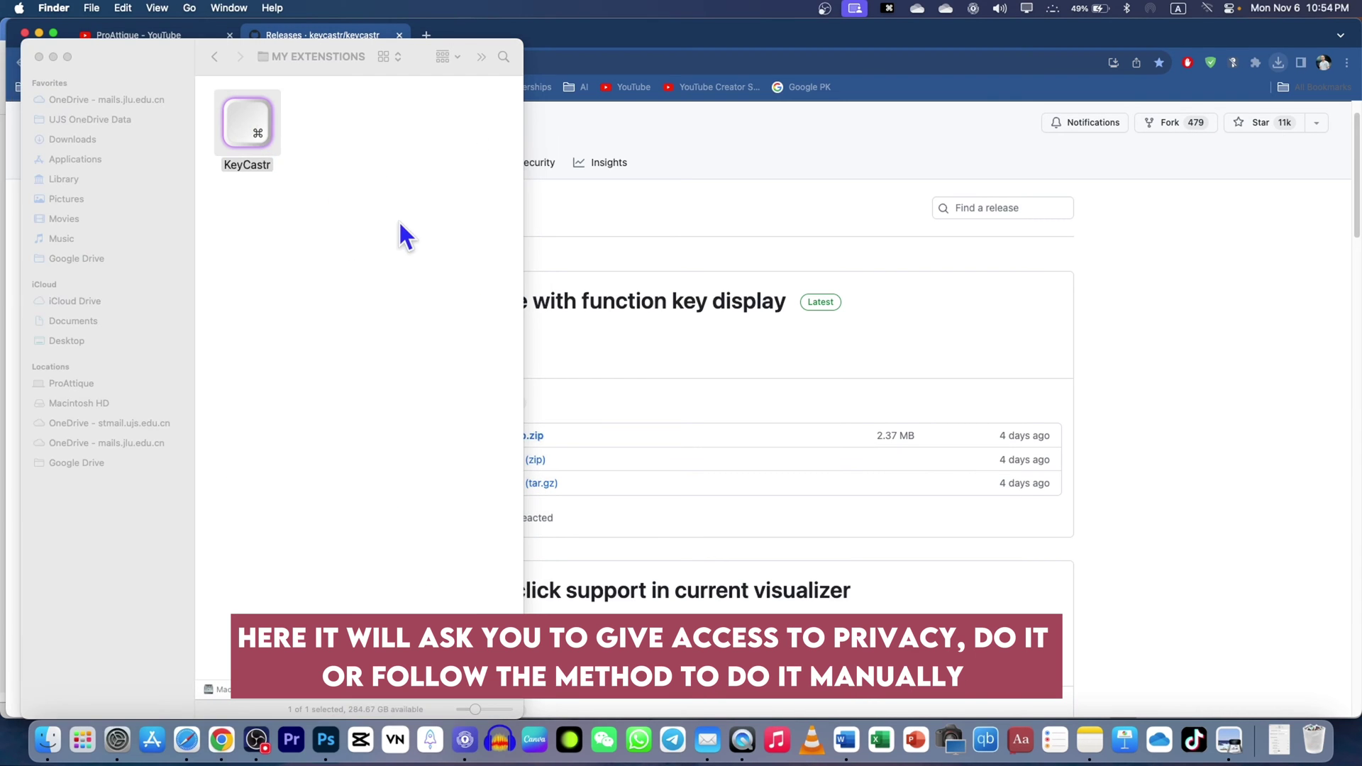
pyautogui.click(891, 8)
pyautogui.click(893, 29)
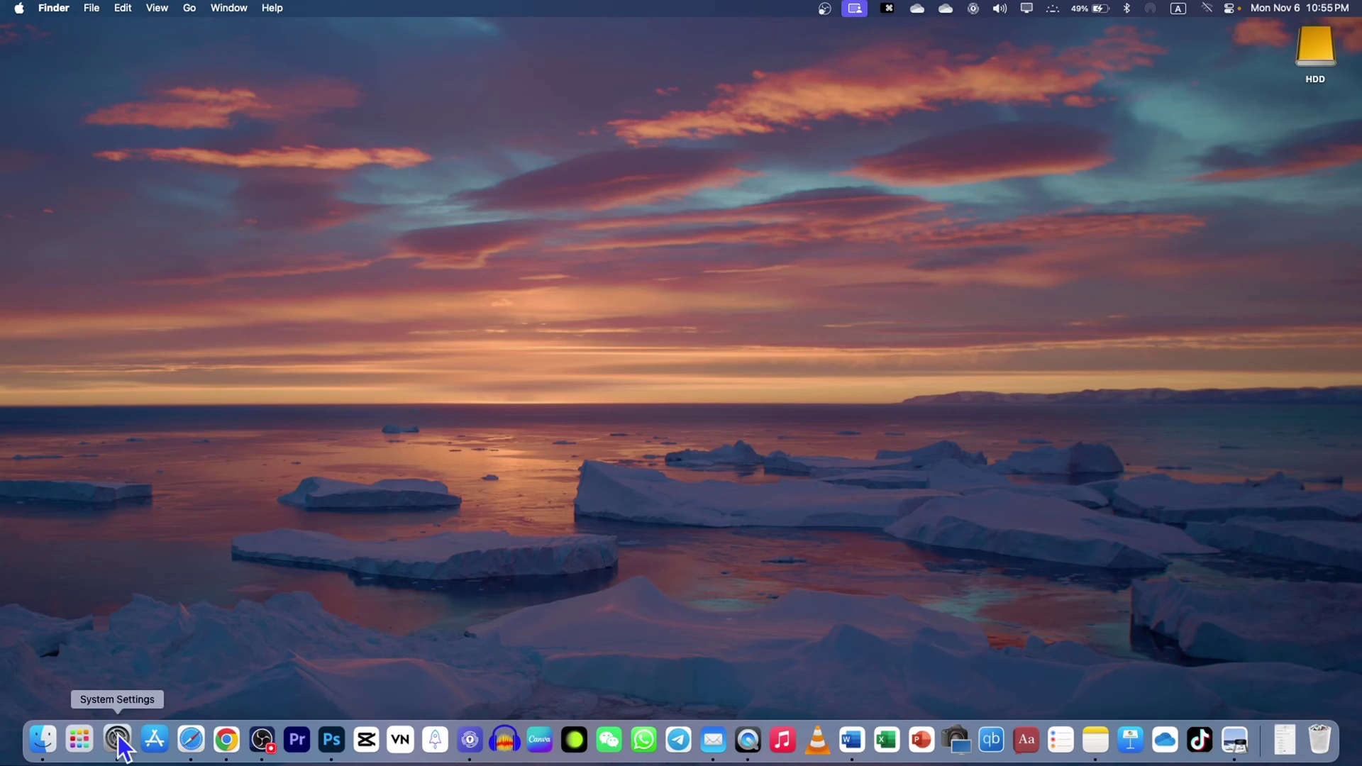
pyautogui.click(118, 740)
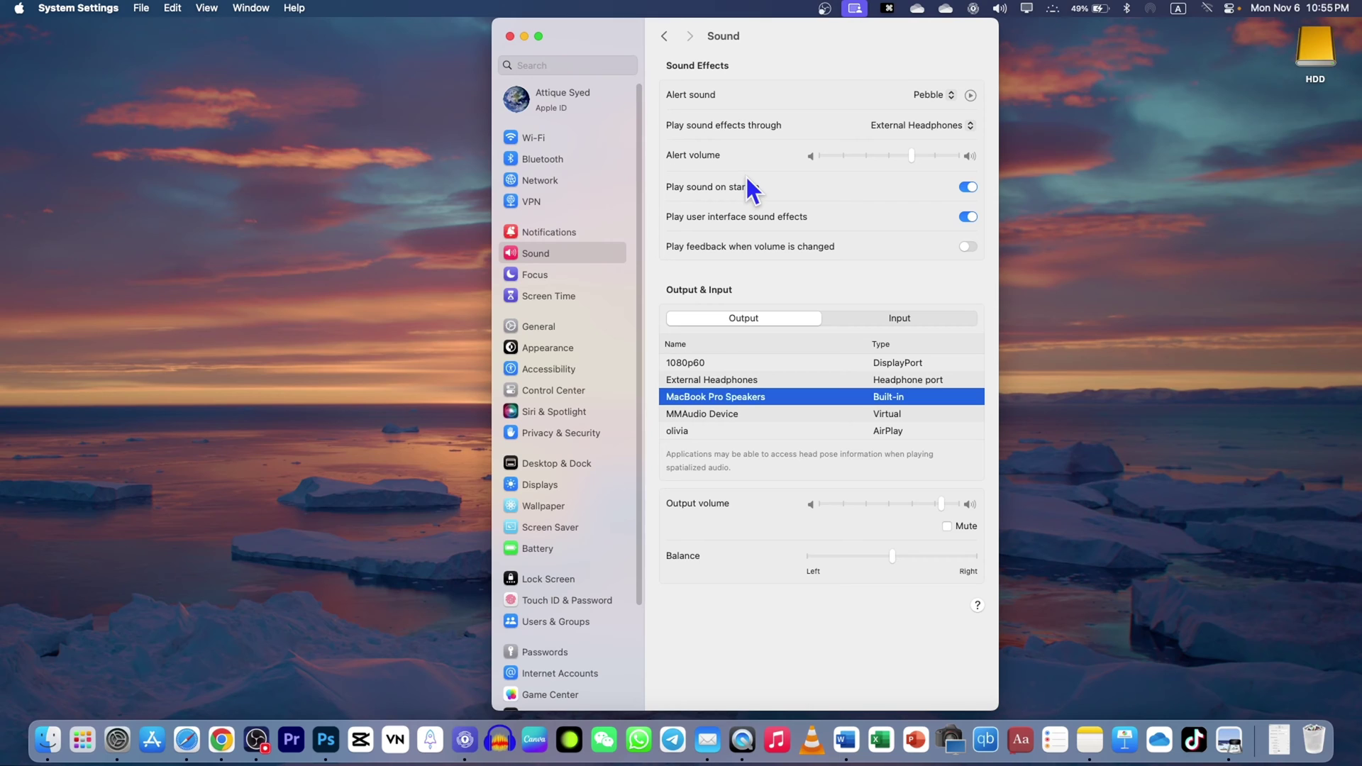
# Step: In Privacy & Security › Input Monitoring, authenticate to add a new app
pyautogui.click(609, 433)
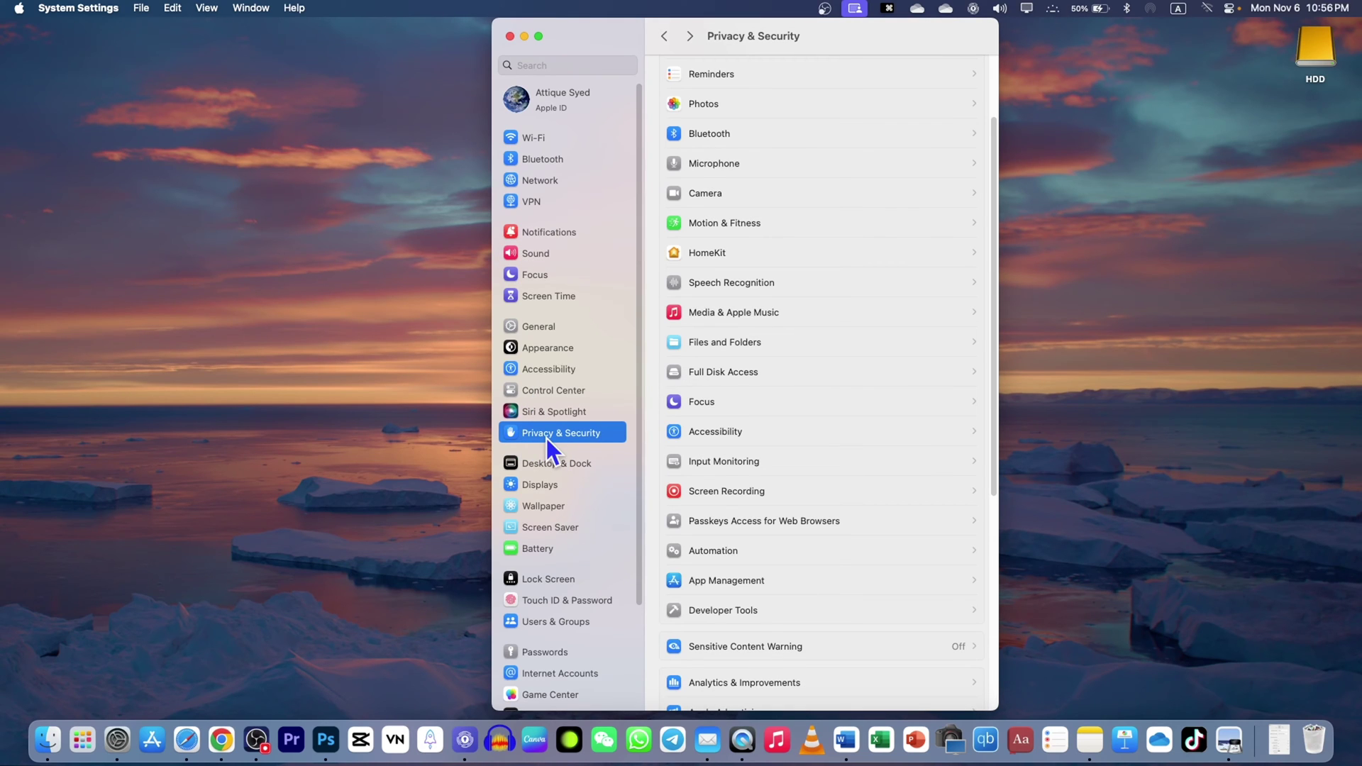
pyautogui.click(713, 463)
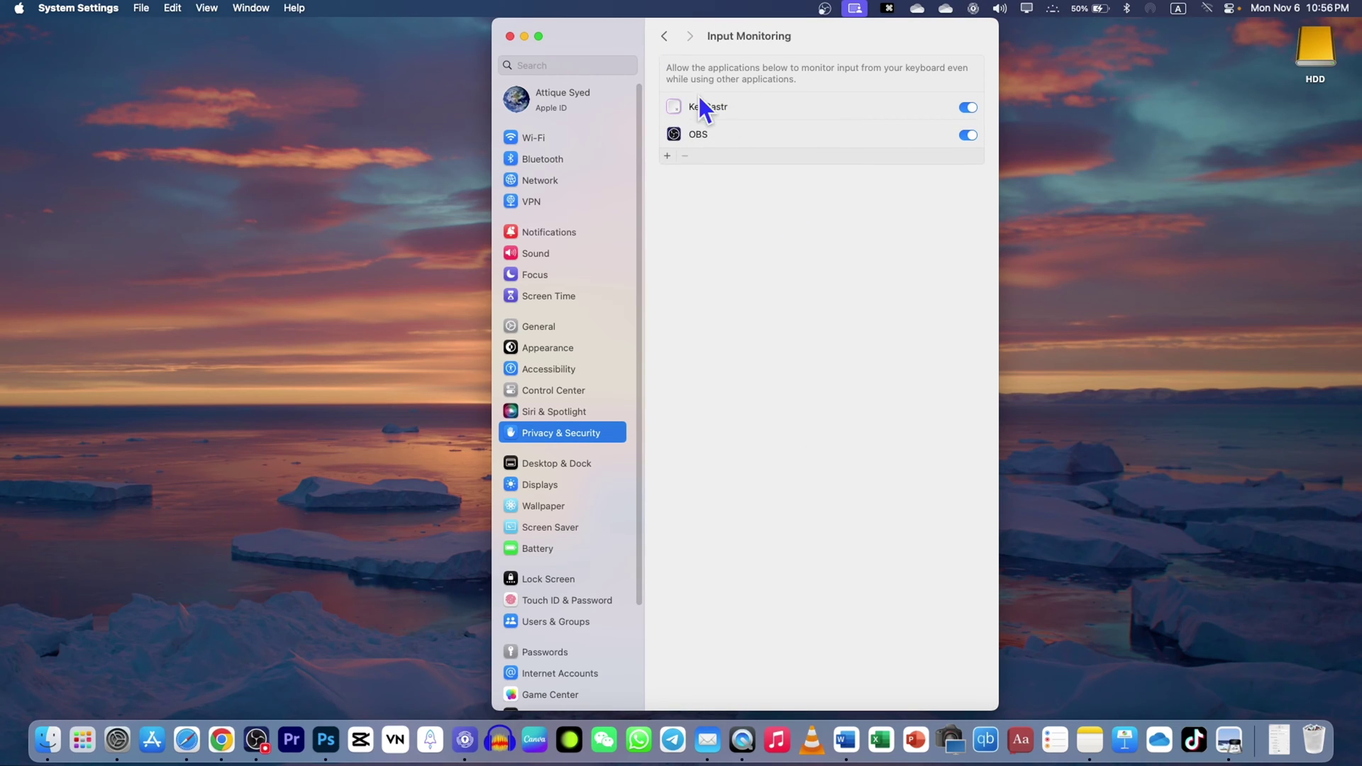
pyautogui.click(667, 156)
pyautogui.click(732, 434)
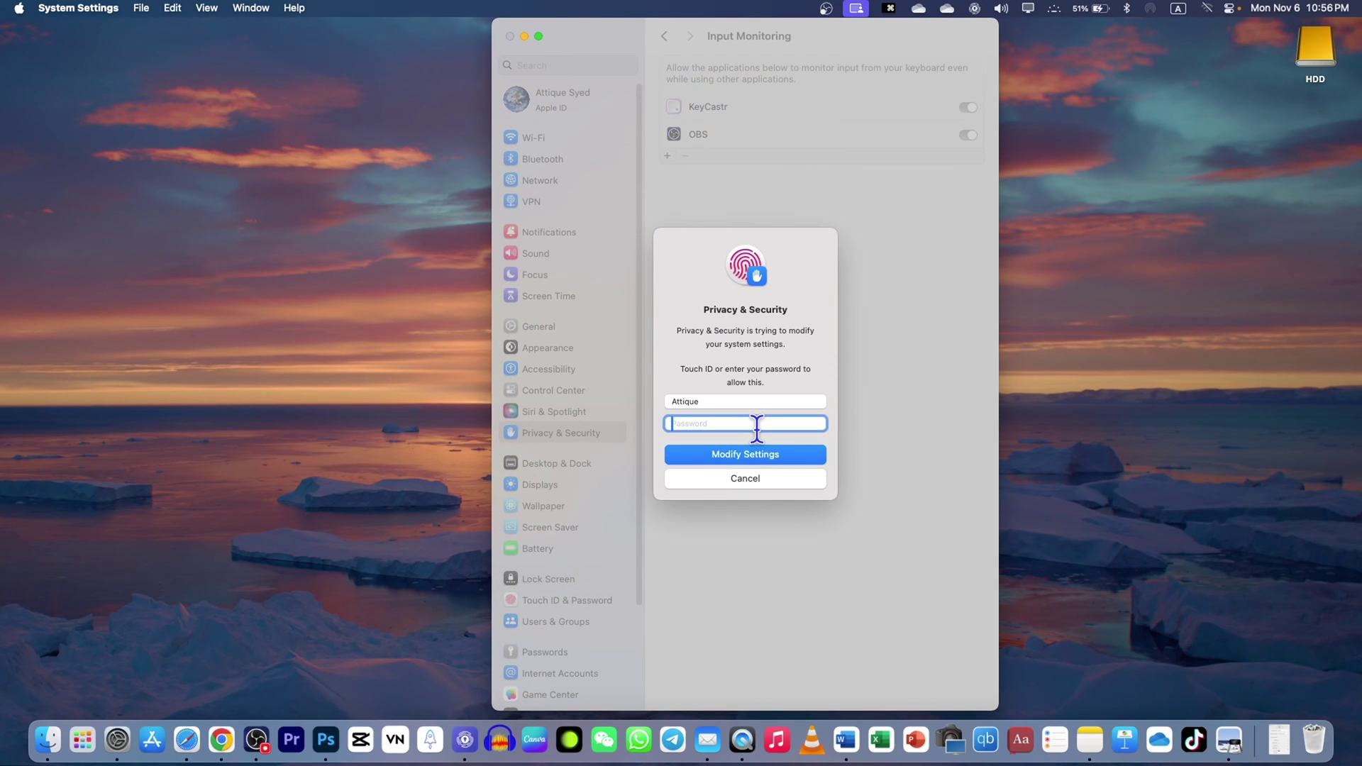
pyautogui.click(734, 457)
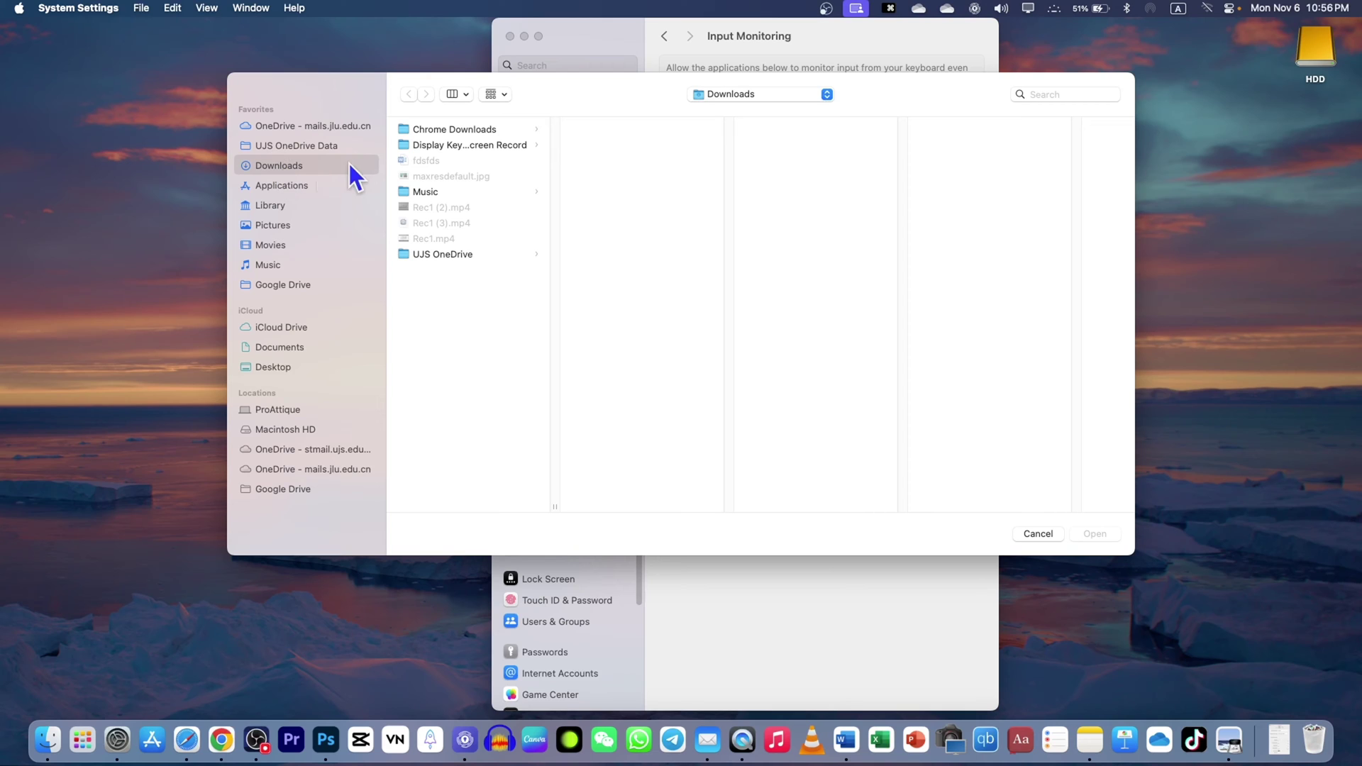
# Step: Add KeyCastr from Applications › MY EXTENSIONS, choose Quit & Reopen, and minimize System Settings
pyautogui.click(447, 256)
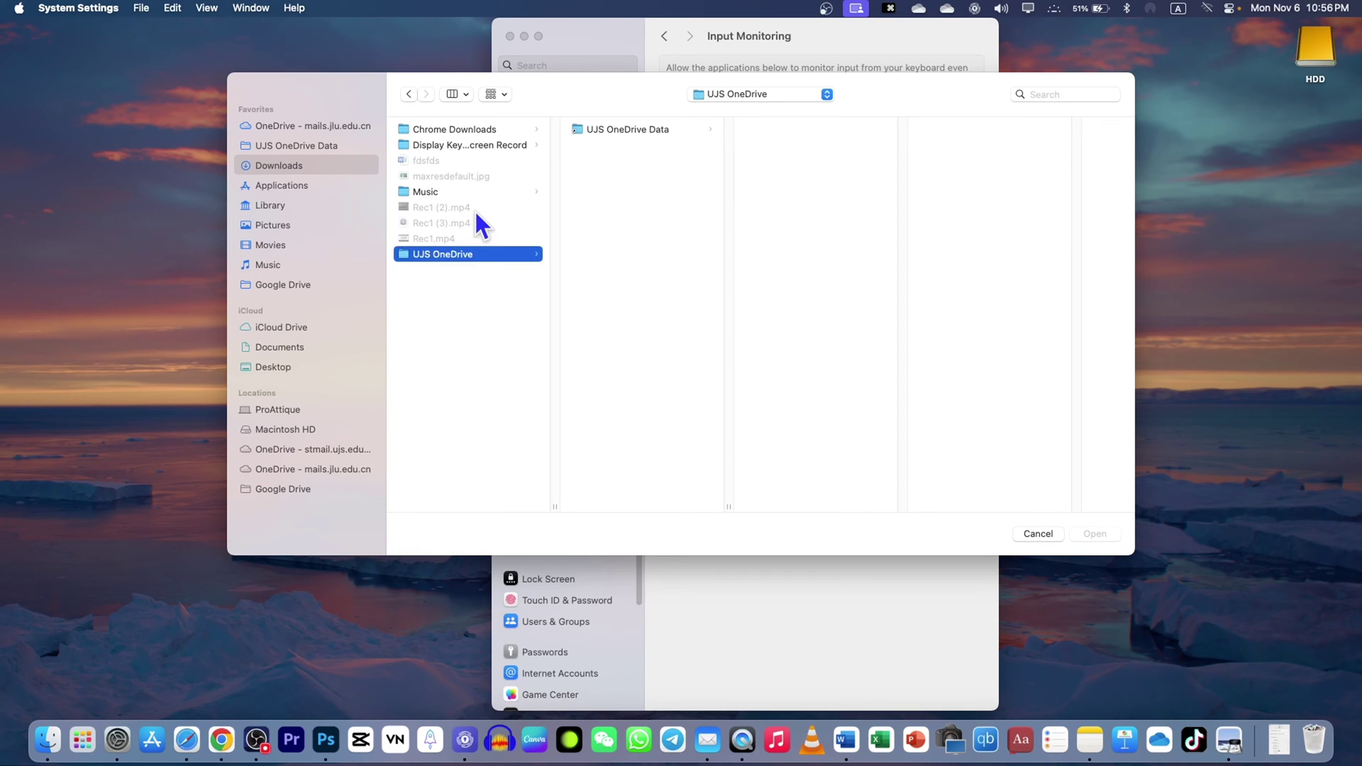
pyautogui.press('super+shift+a')
pyautogui.scroll(-10, 483, 241)
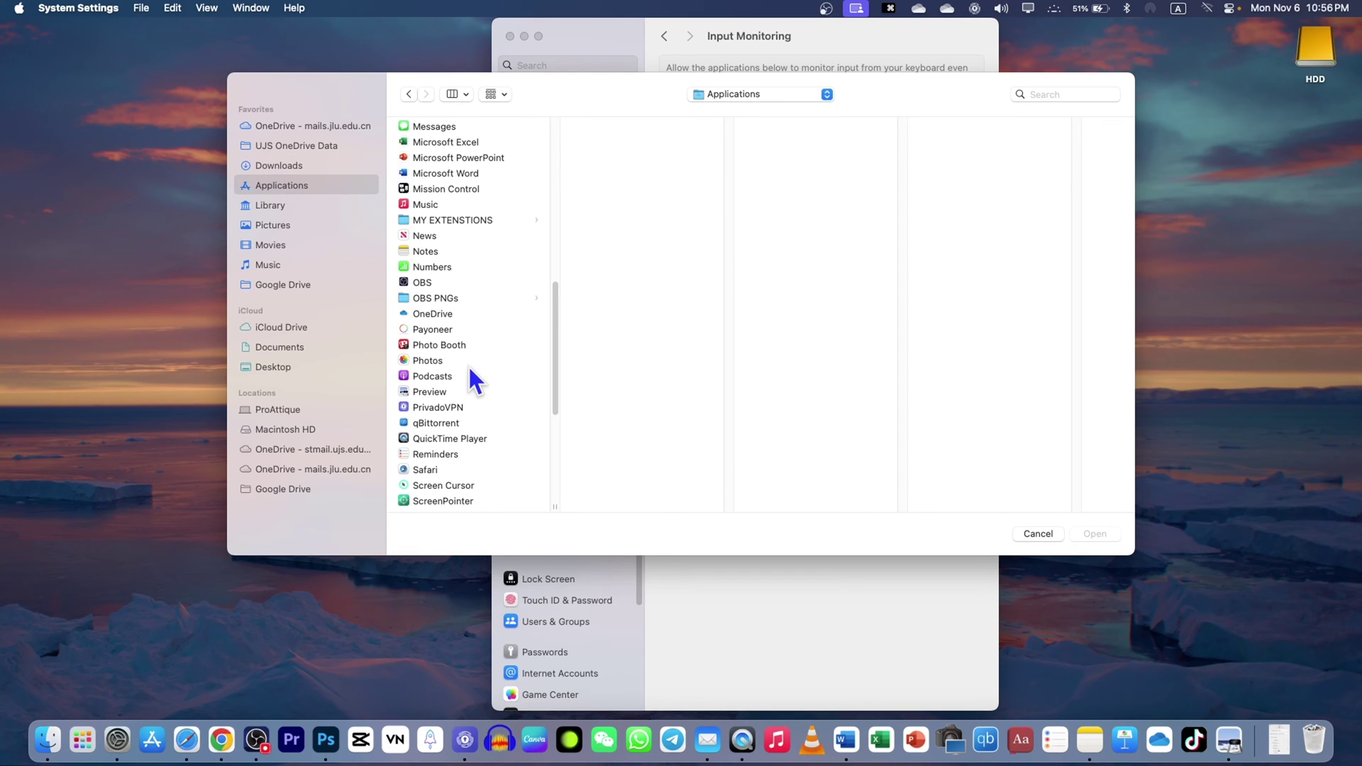
pyautogui.write('my')
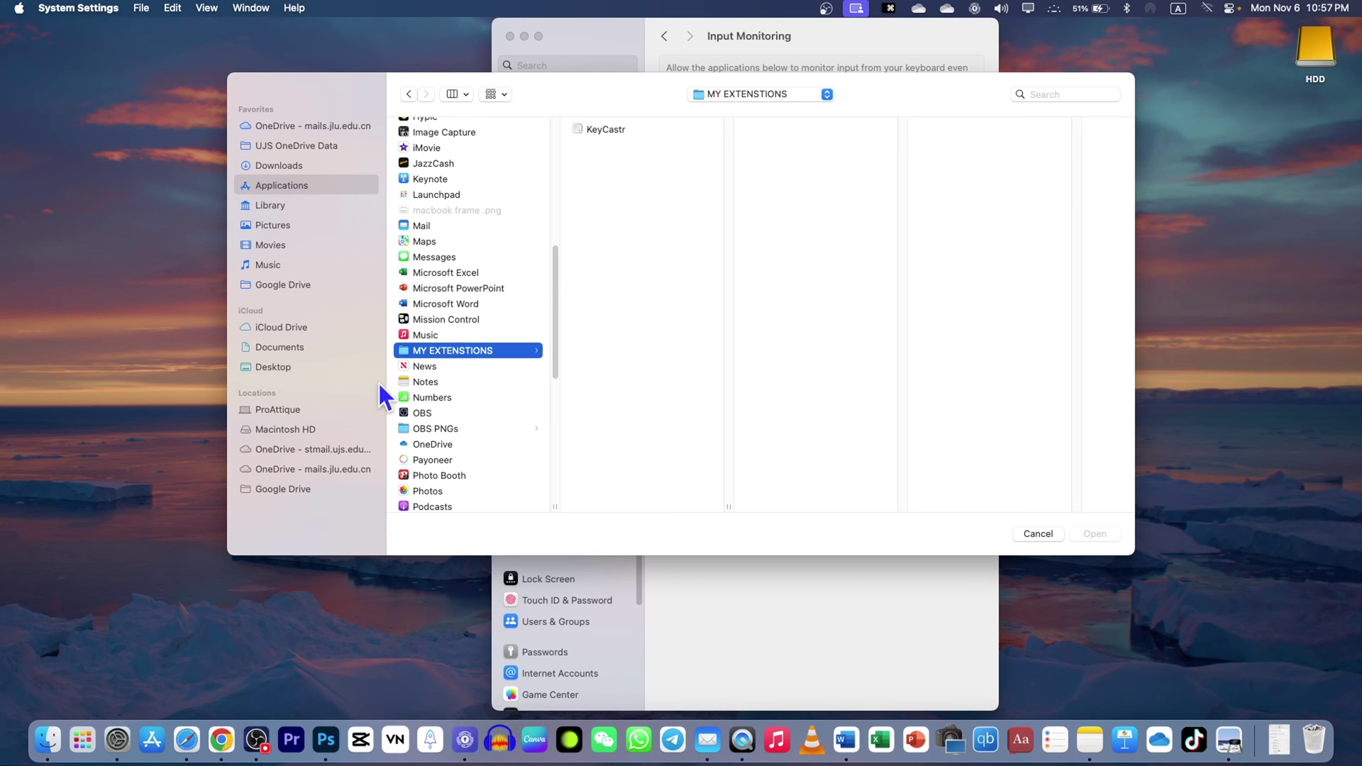
pyautogui.click(599, 130)
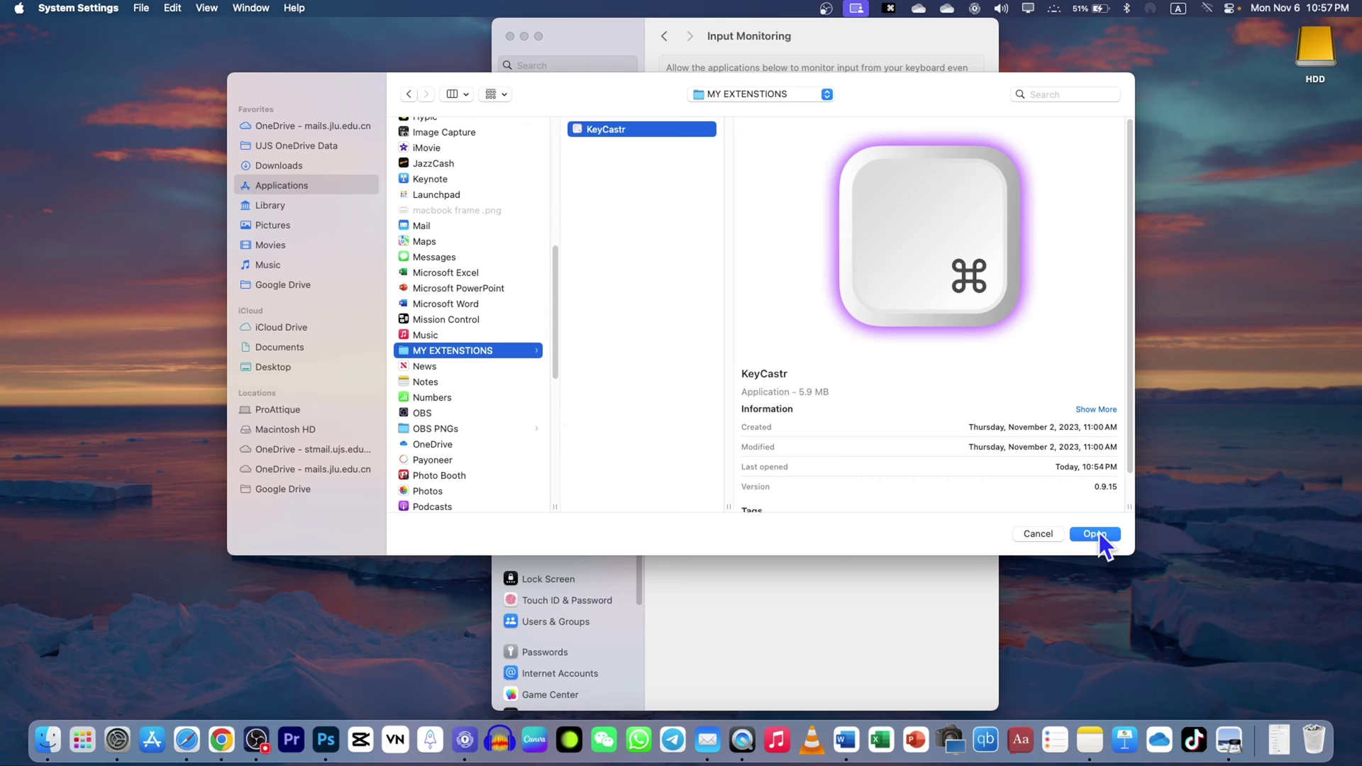
pyautogui.click(1040, 540)
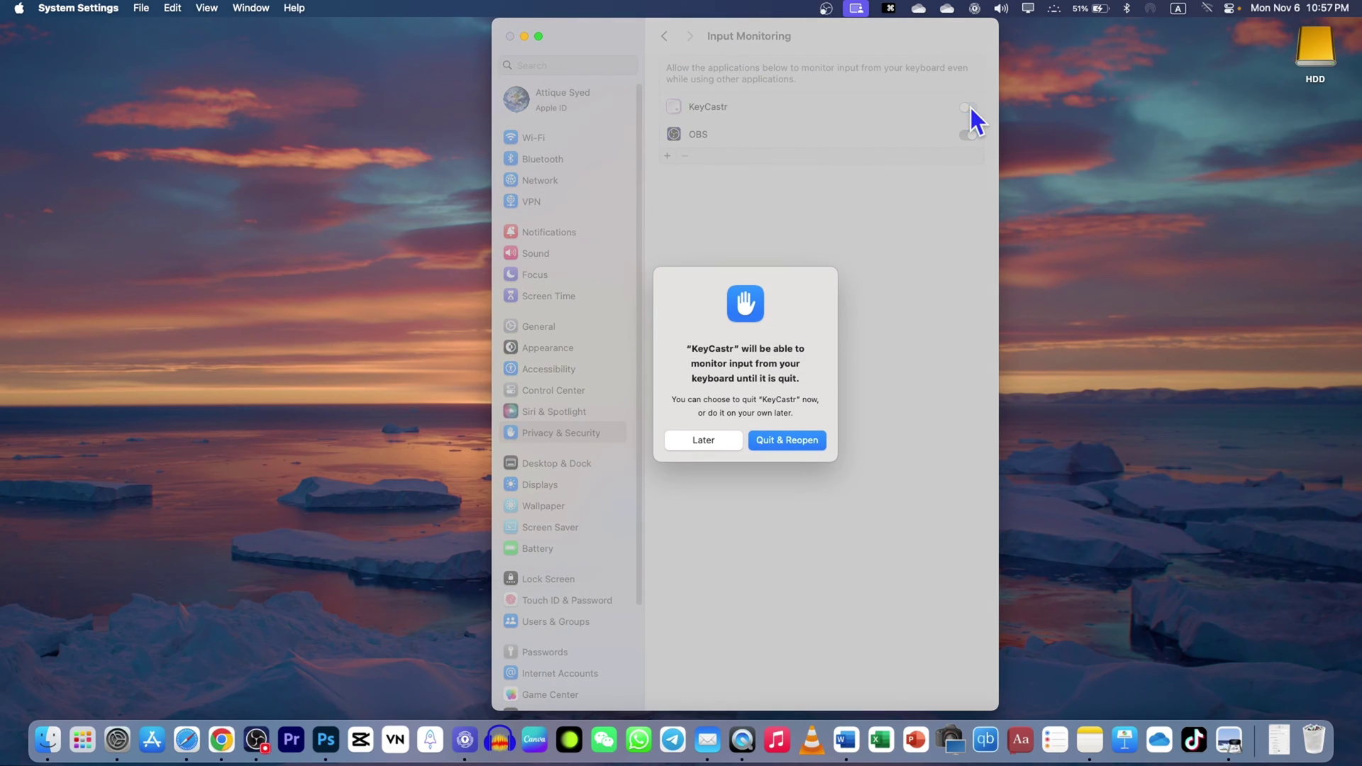
pyautogui.click(792, 440)
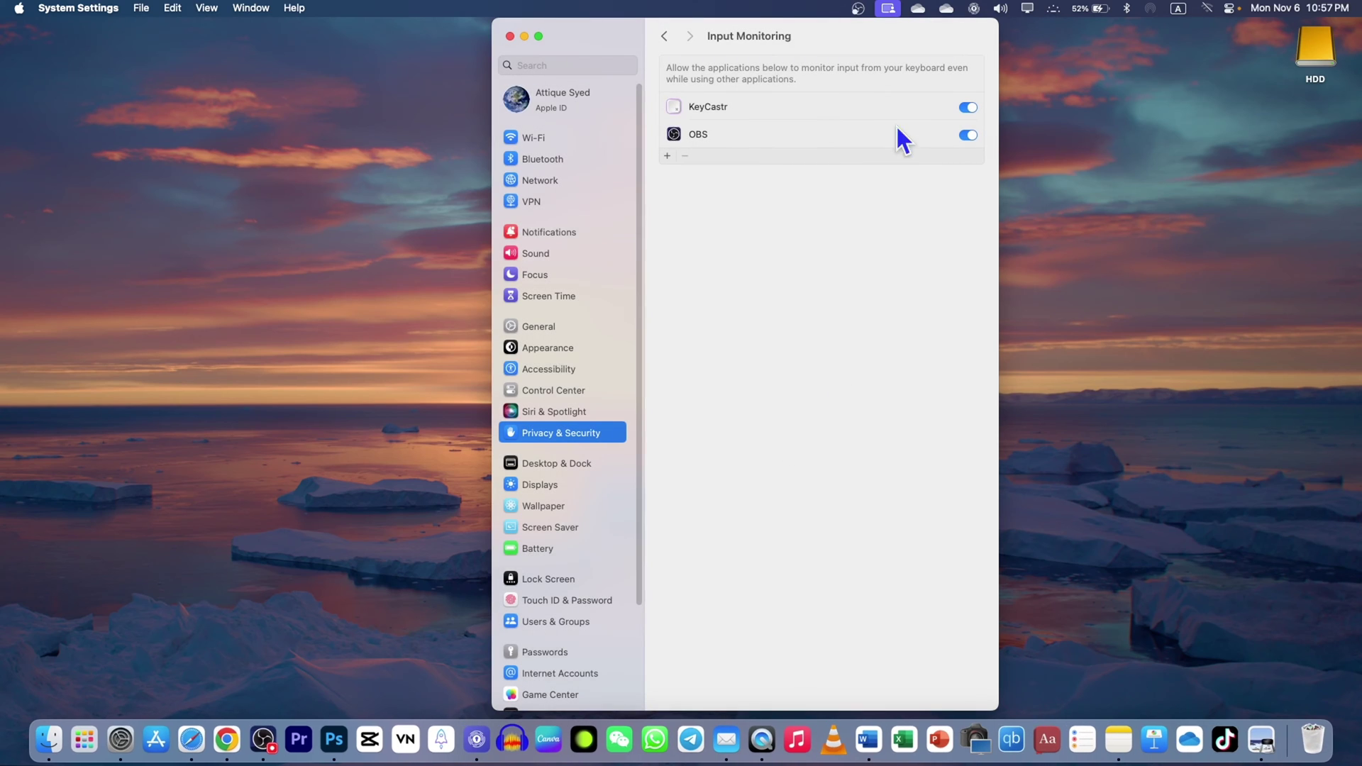
pyautogui.click(525, 36)
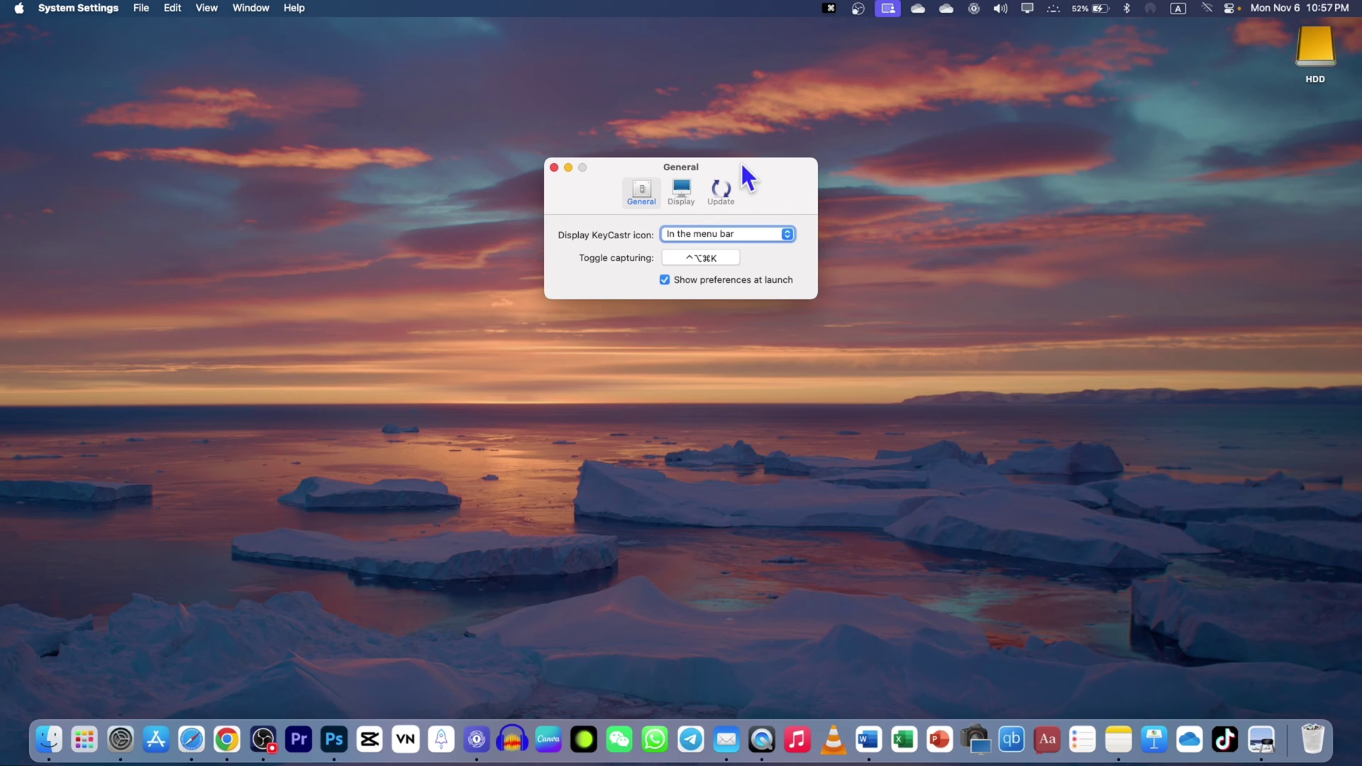
pyautogui.click(554, 168)
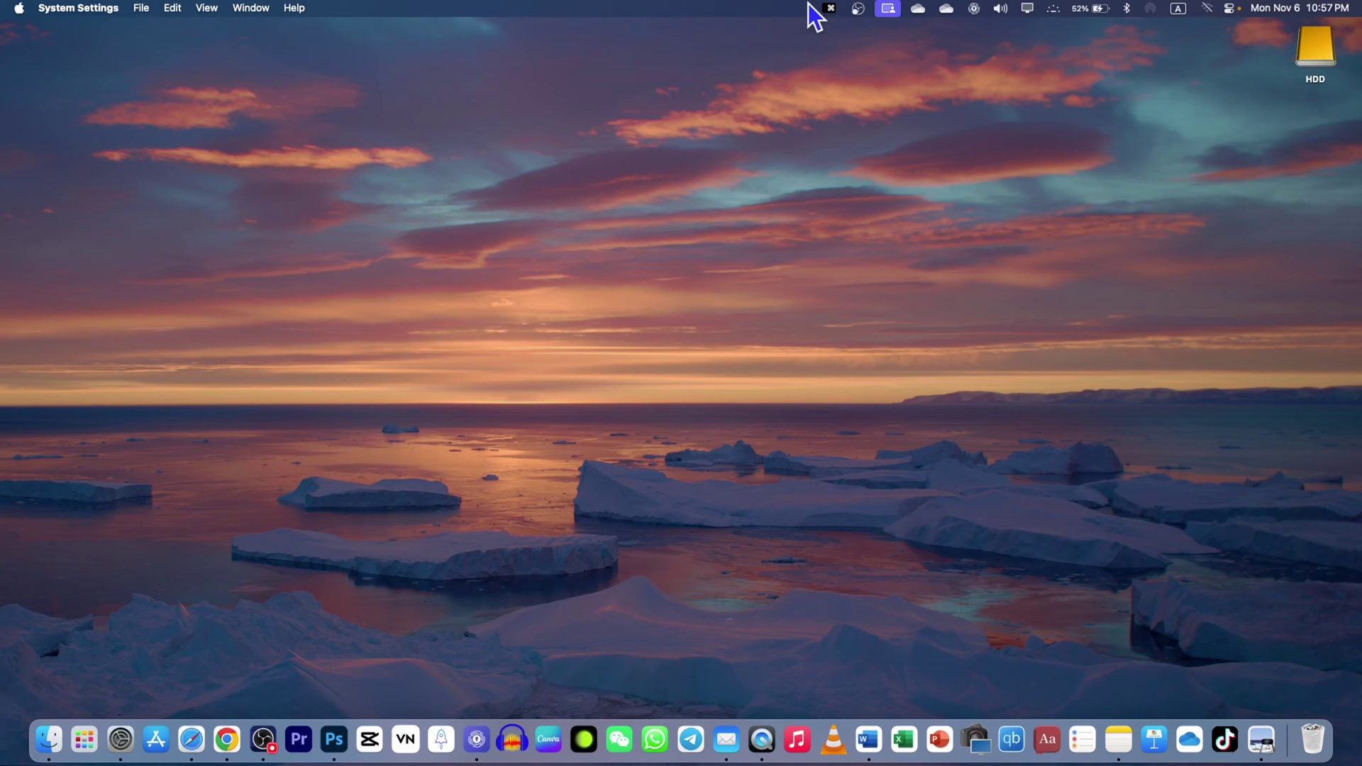
pyautogui.click(833, 9)
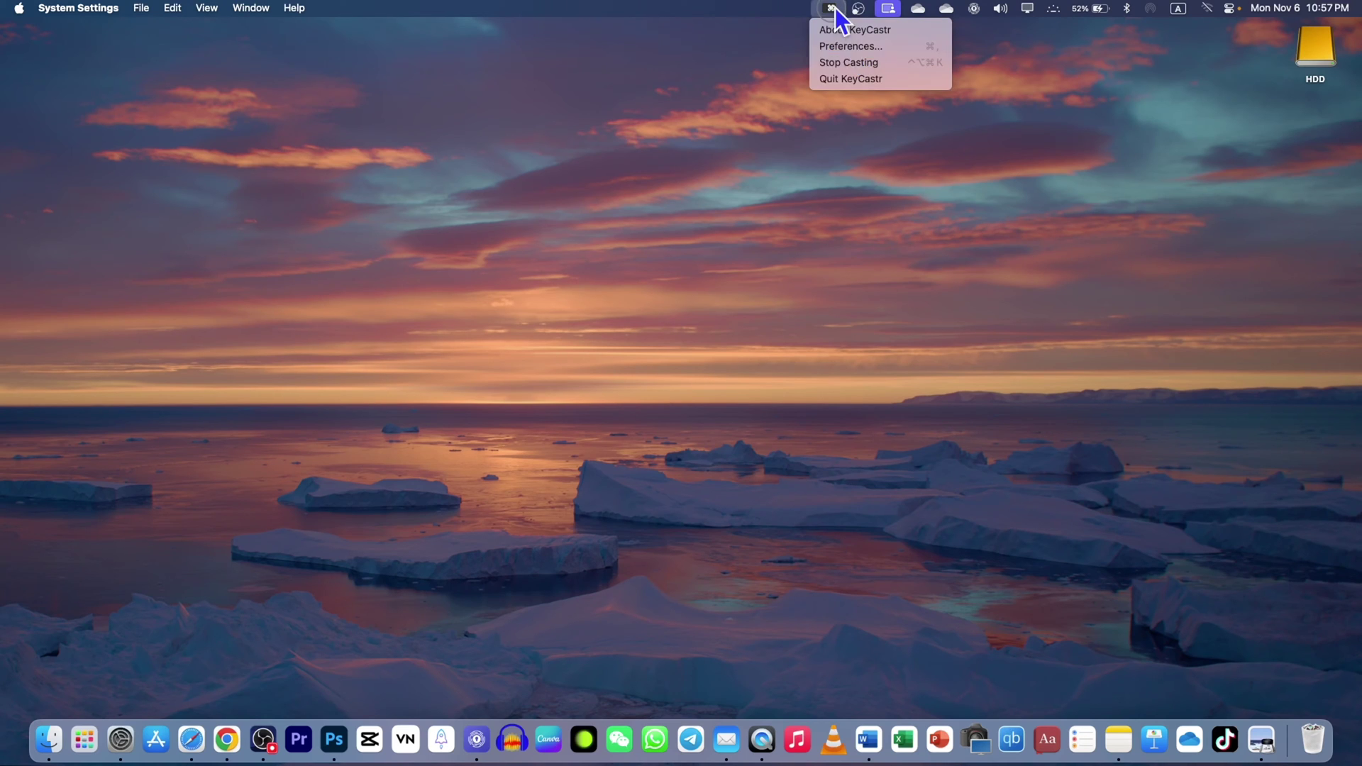
pyautogui.click(837, 46)
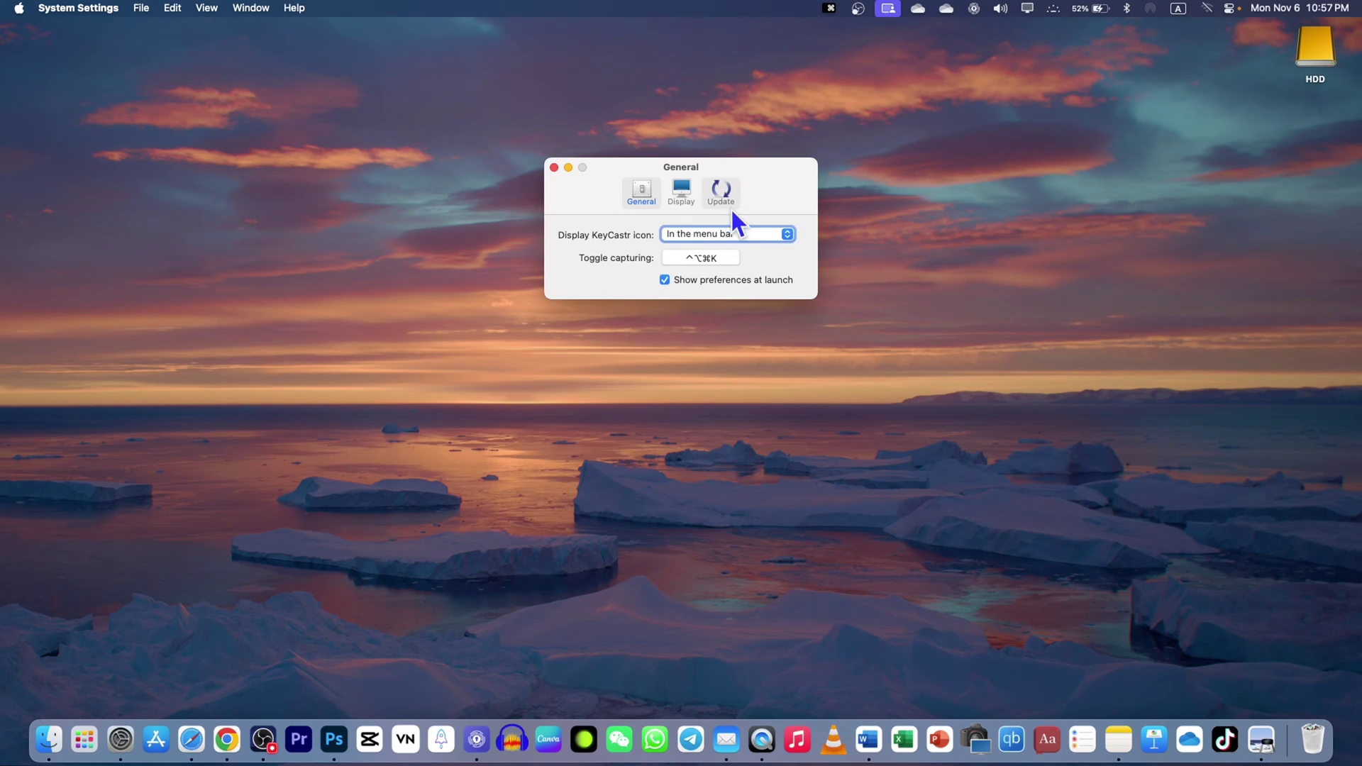
pyautogui.click(688, 190)
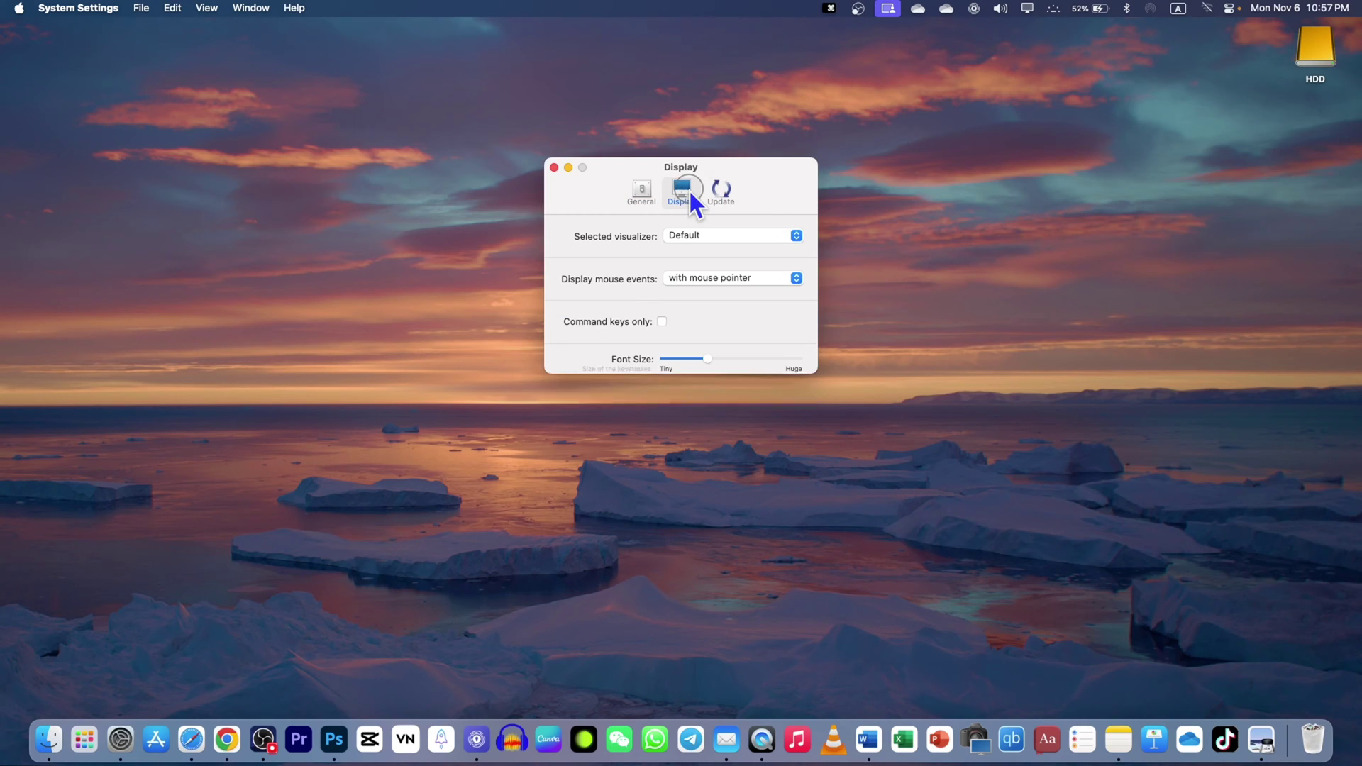
pyautogui.click(641, 192)
pyautogui.click(670, 237)
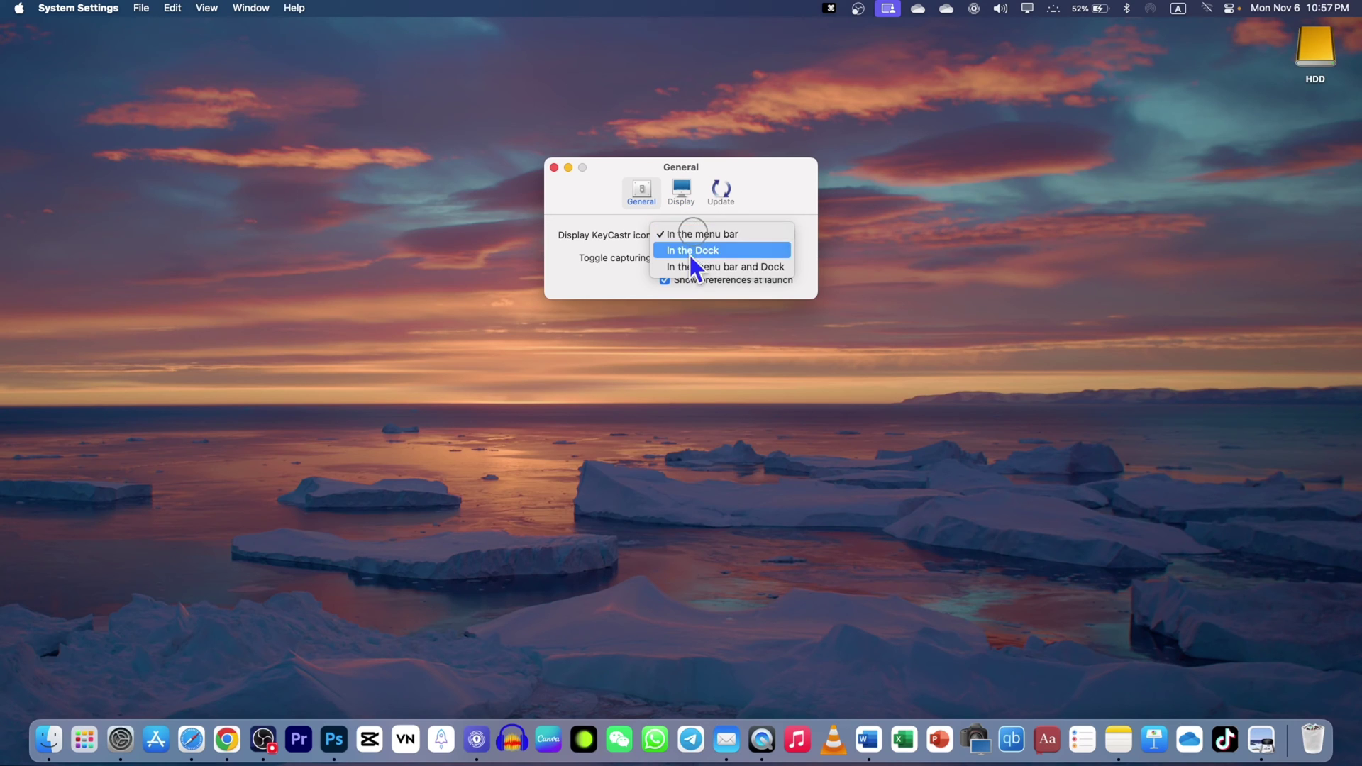
pyautogui.click(703, 267)
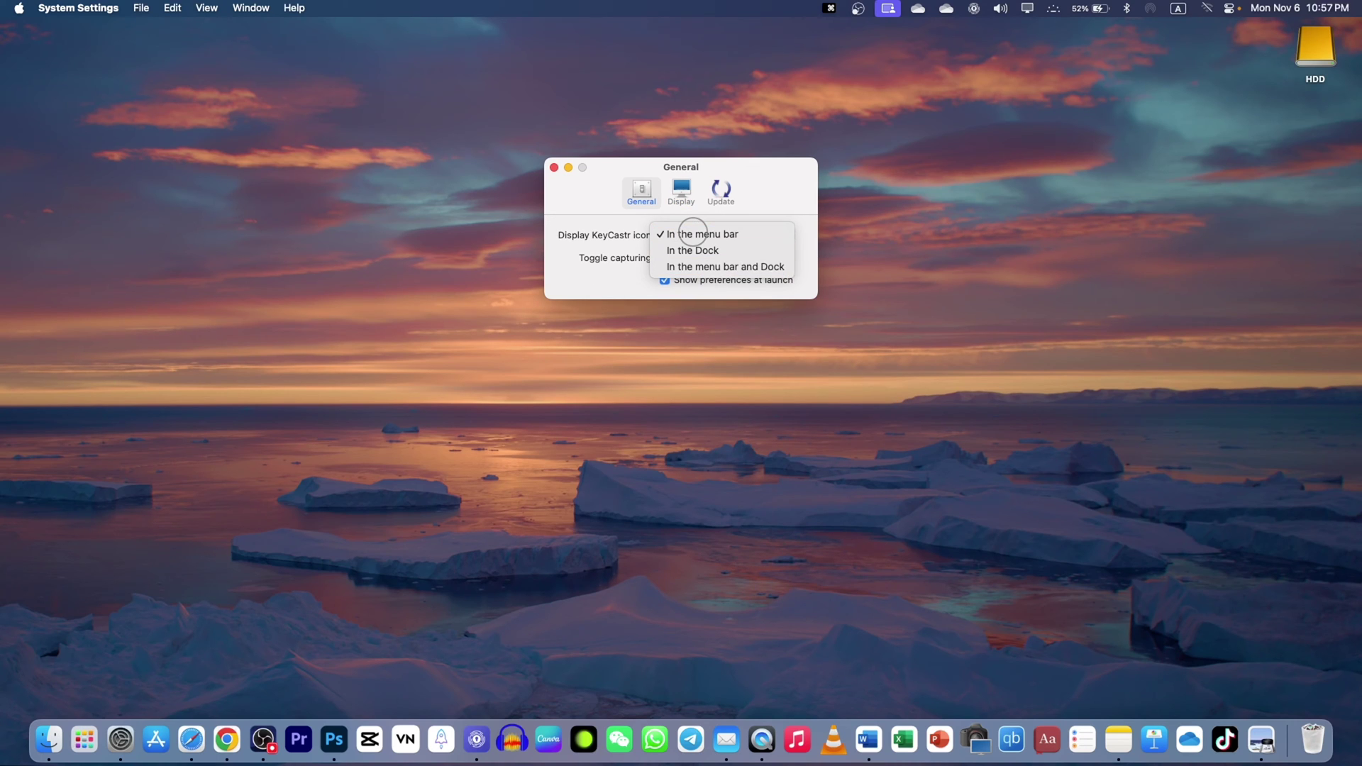
pyautogui.click(675, 266)
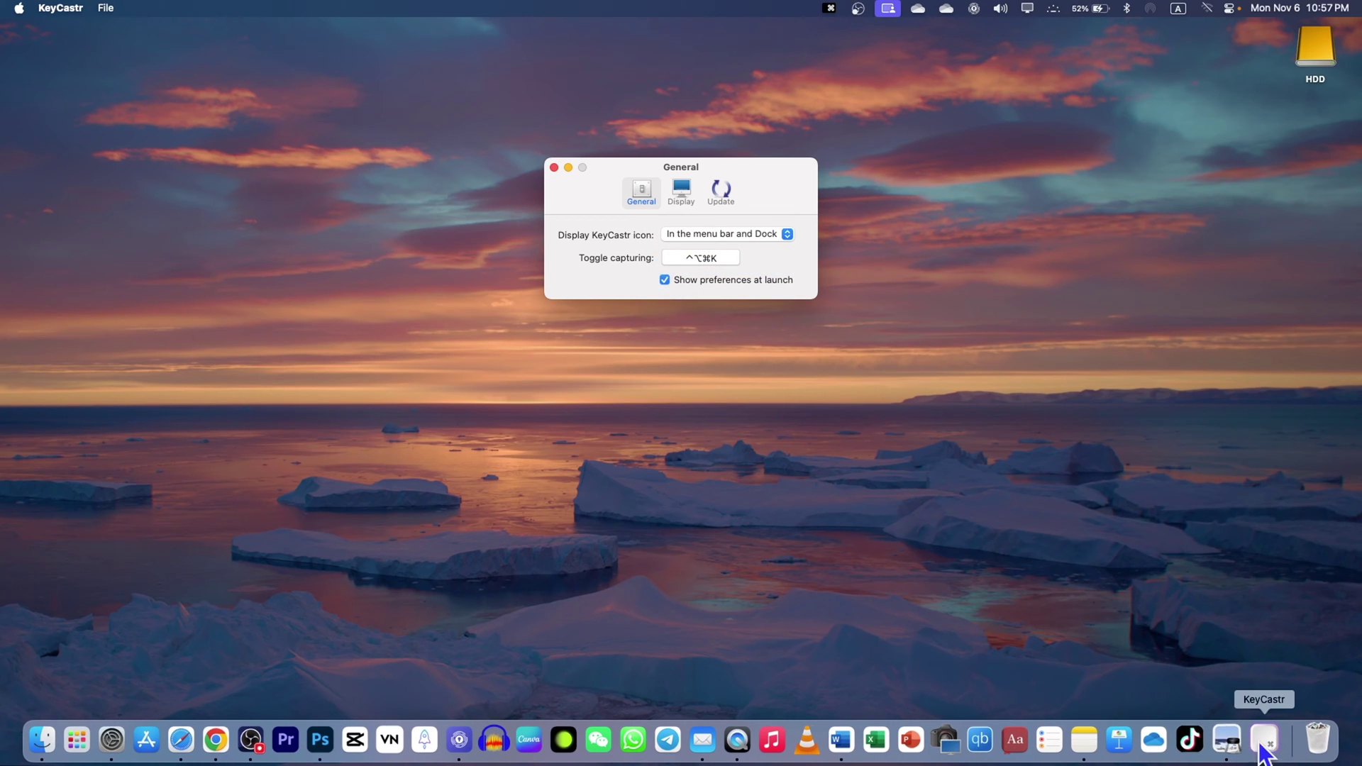
pyautogui.click(724, 237)
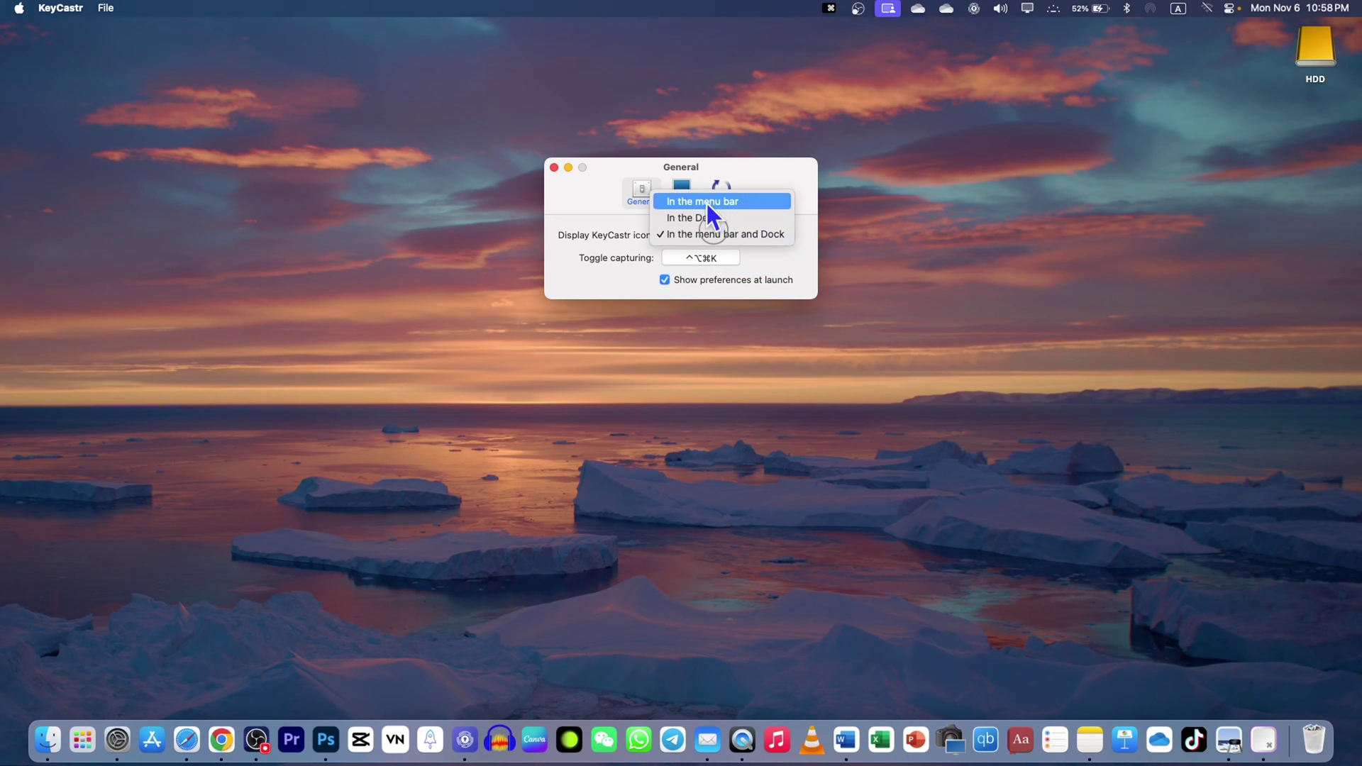
pyautogui.click(707, 203)
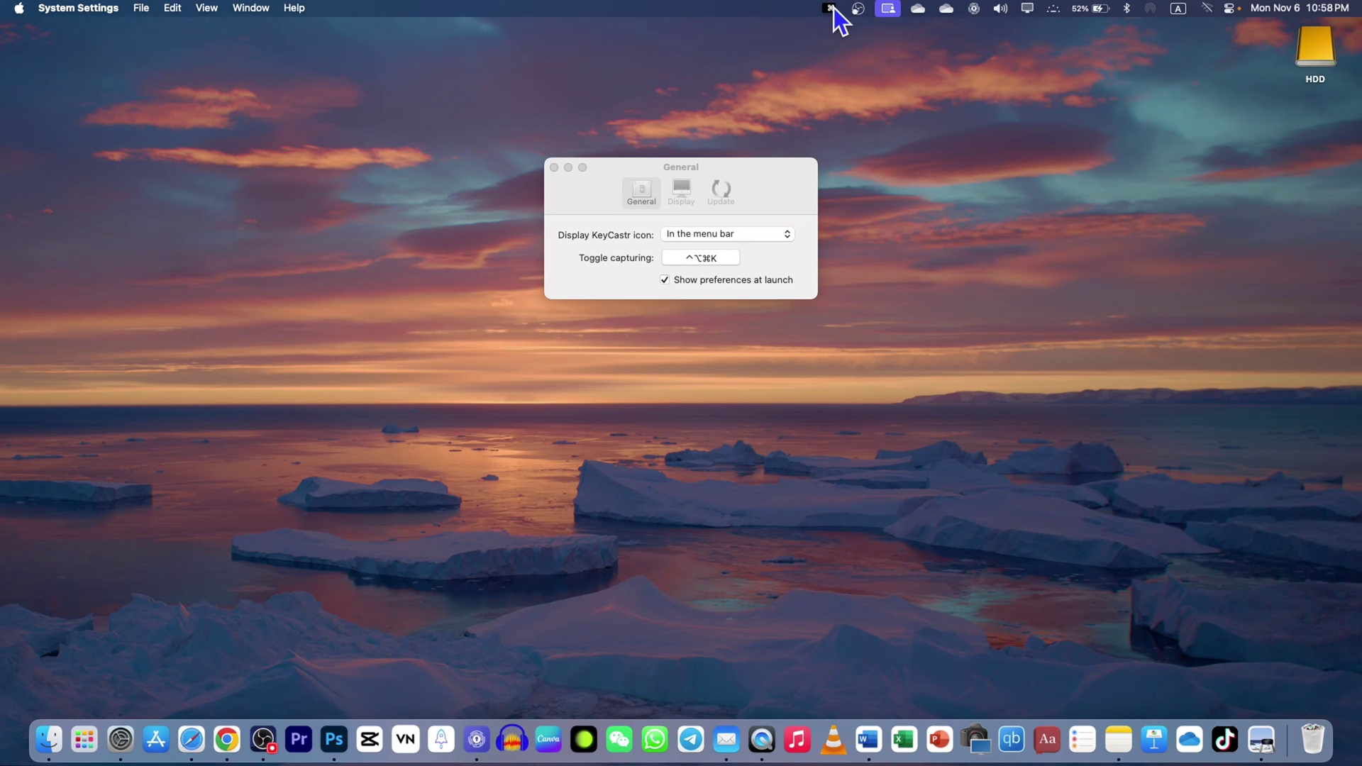
# Step: On the Display tab, enable Command keys only and test it with typing and Cmd+A in Word
pyautogui.click(682, 194)
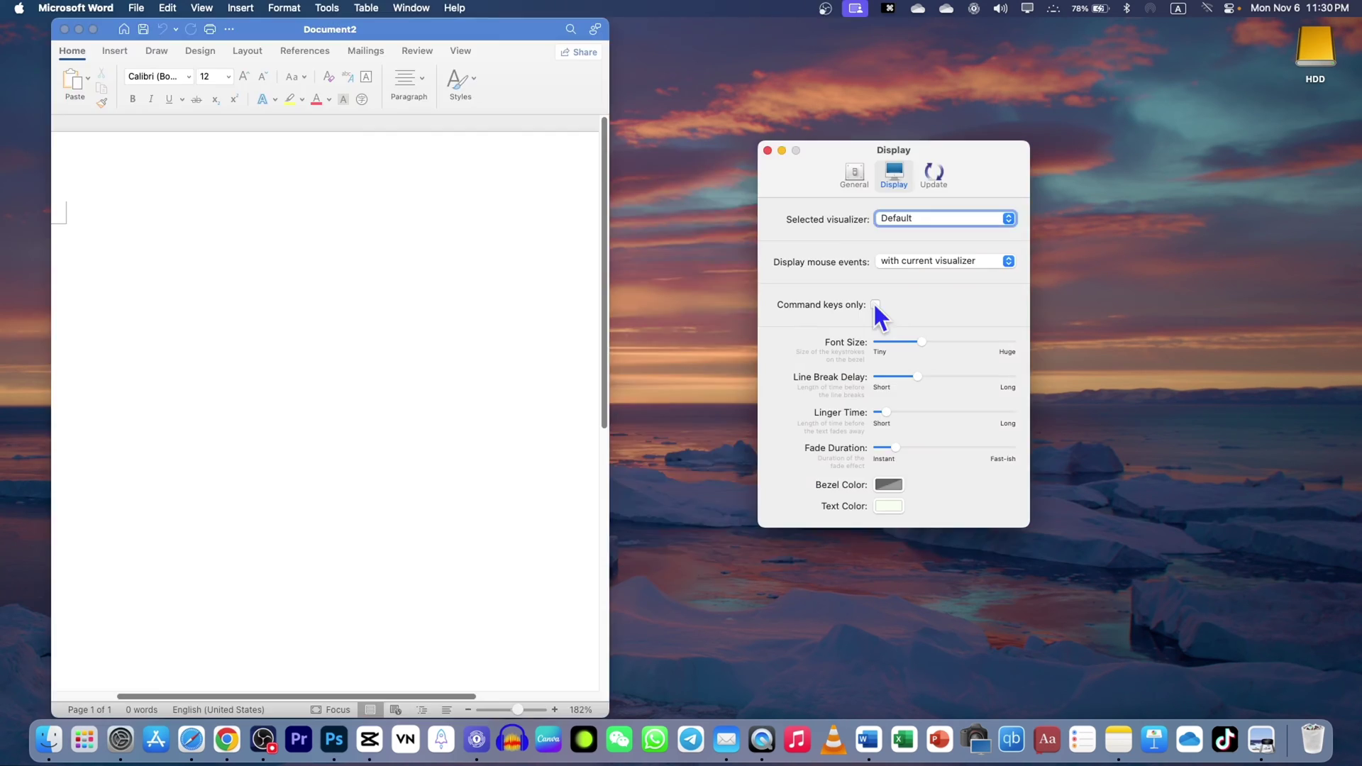
pyautogui.click(875, 304)
pyautogui.click(182, 355)
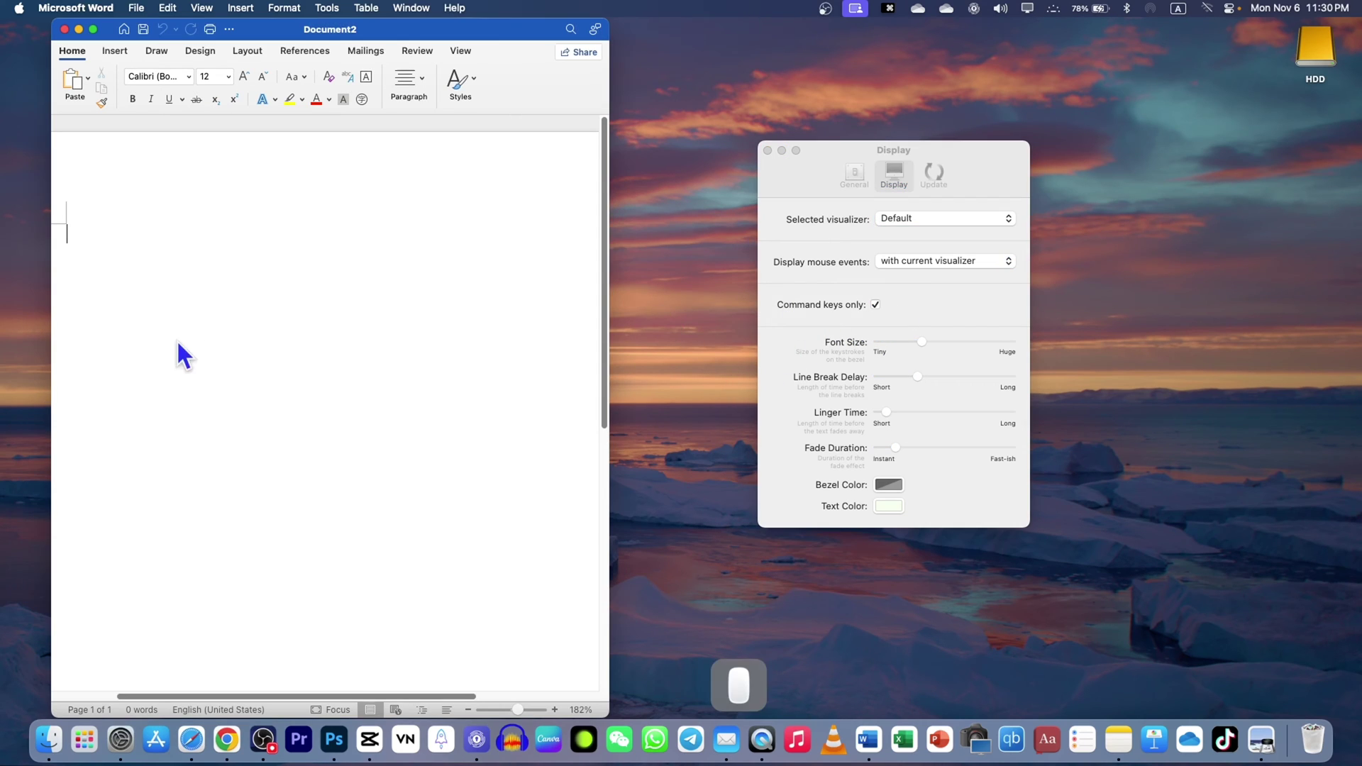
pyautogui.write('fdlskjflkdsjkl fads')
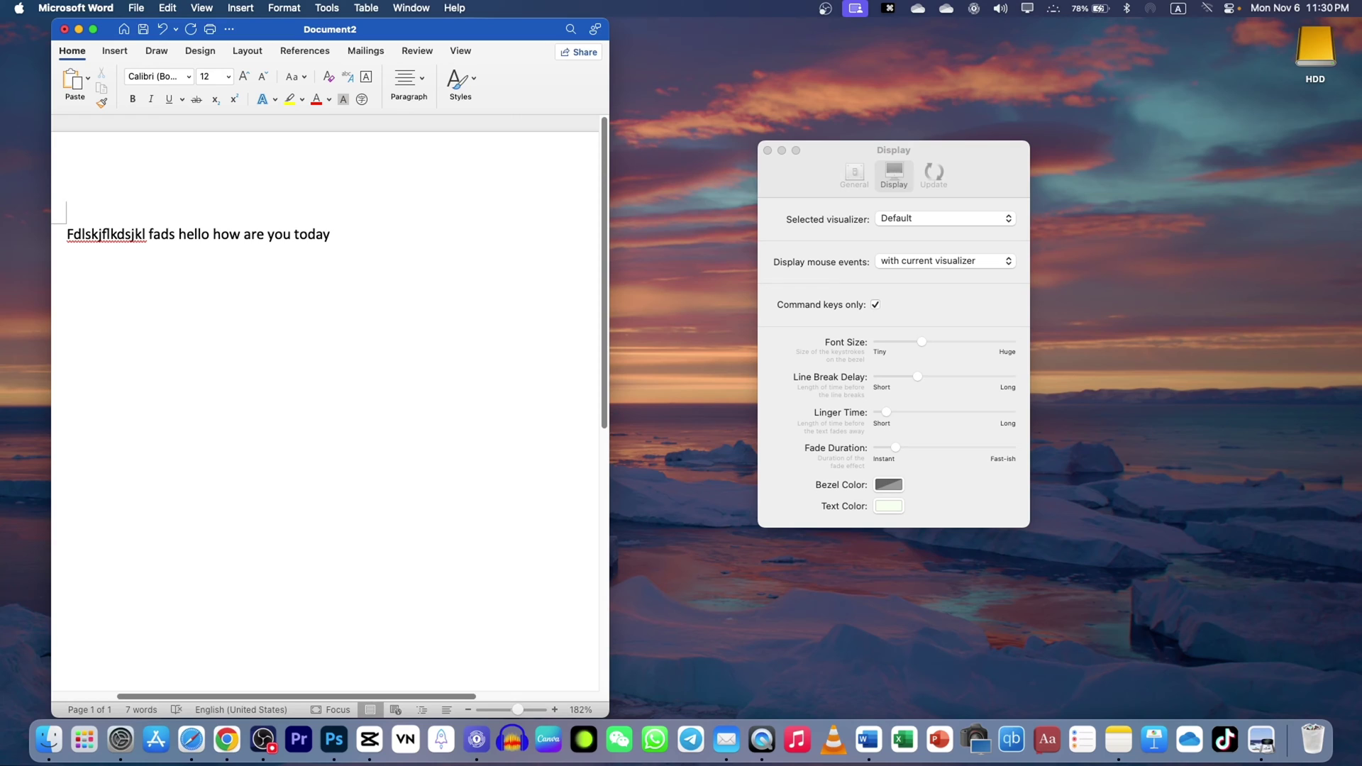
pyautogui.press('super+a')
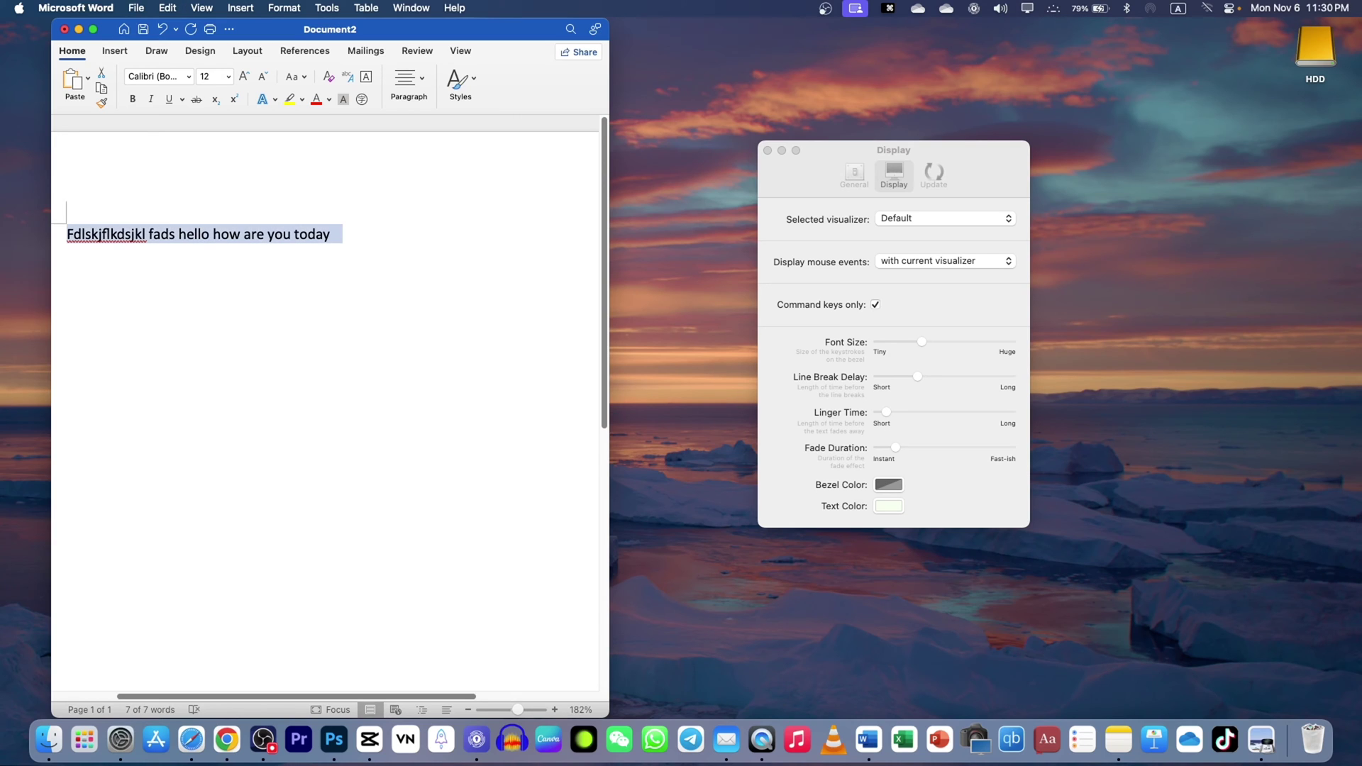
pyautogui.write('A')
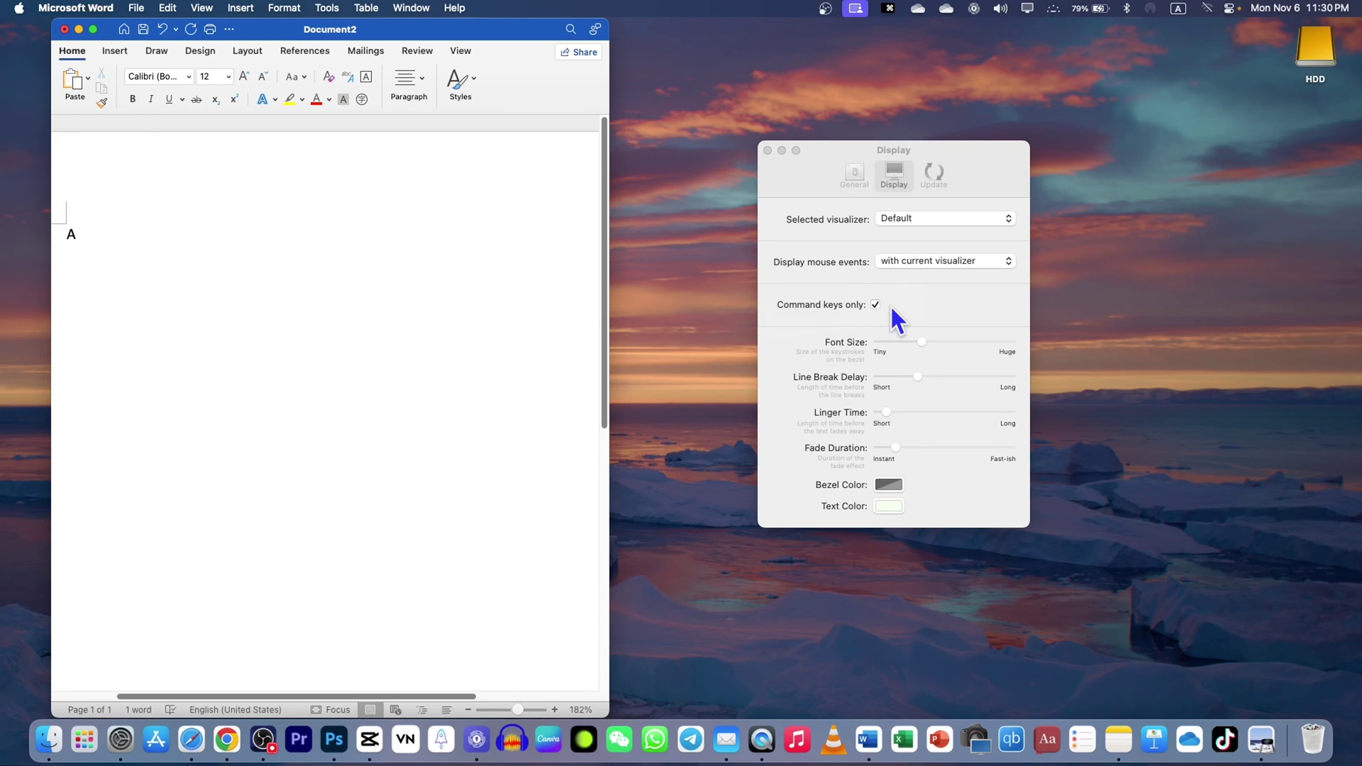
# Step: Turn Command keys only back off and select the letter A in Word
pyautogui.click(875, 304)
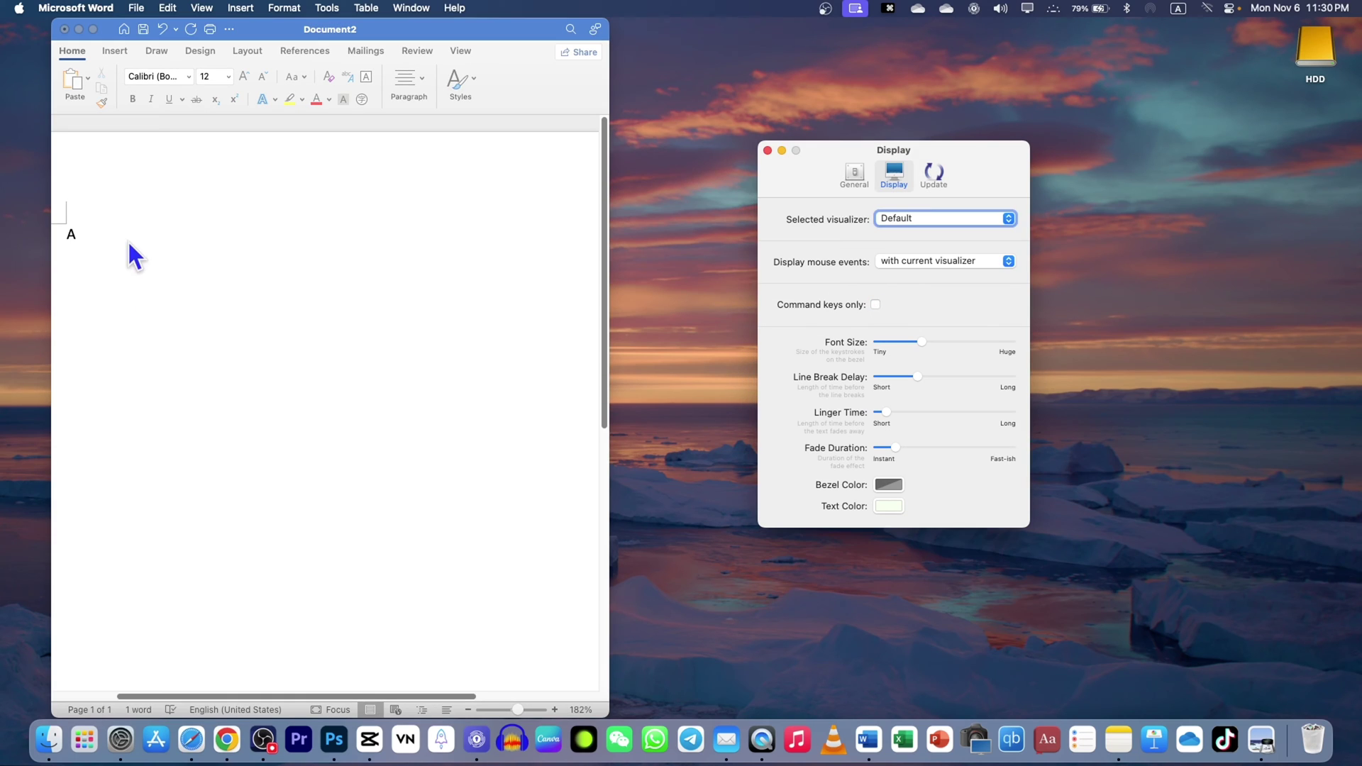
pyautogui.click(106, 253)
pyautogui.doubleClick(98, 243)
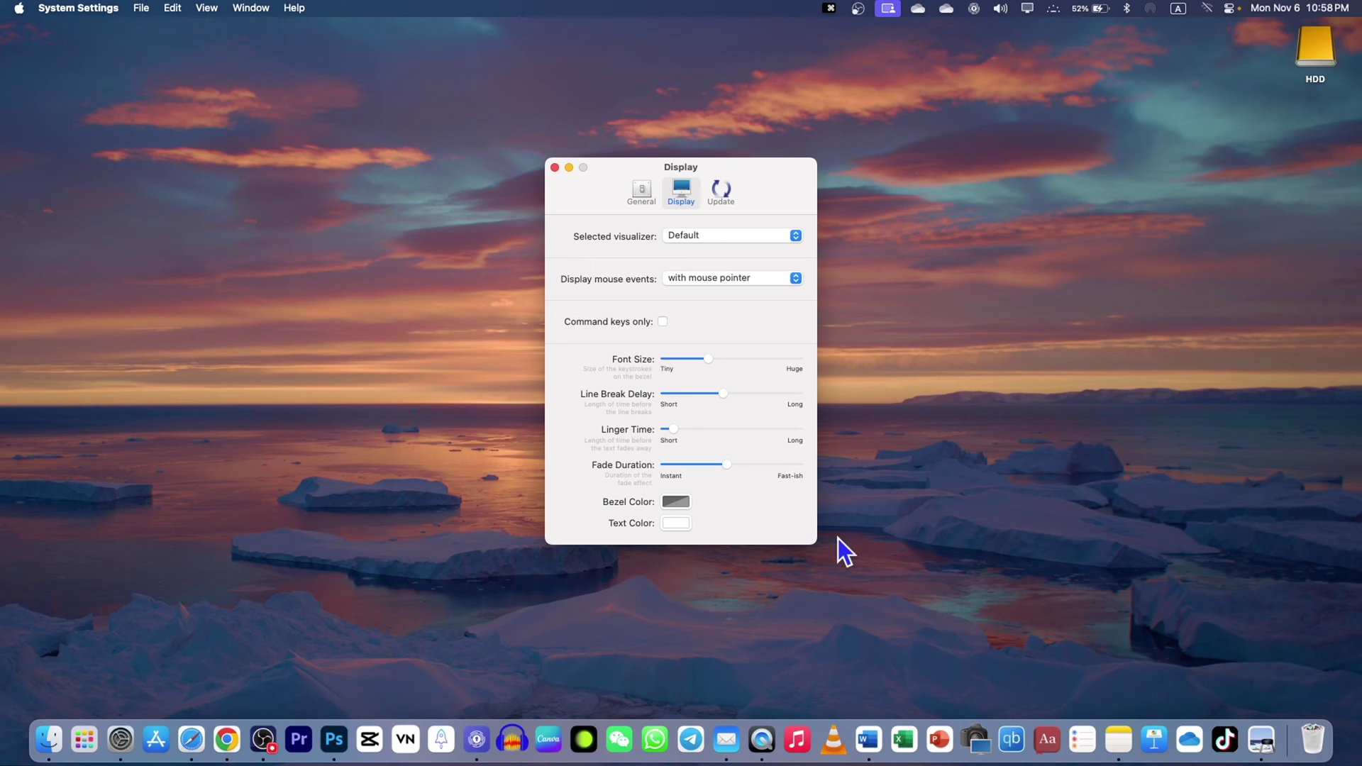
# Step: Set the keystroke font size to Huge and test it by typing 'hello' and shortcuts in Word
pyautogui.click(880, 738)
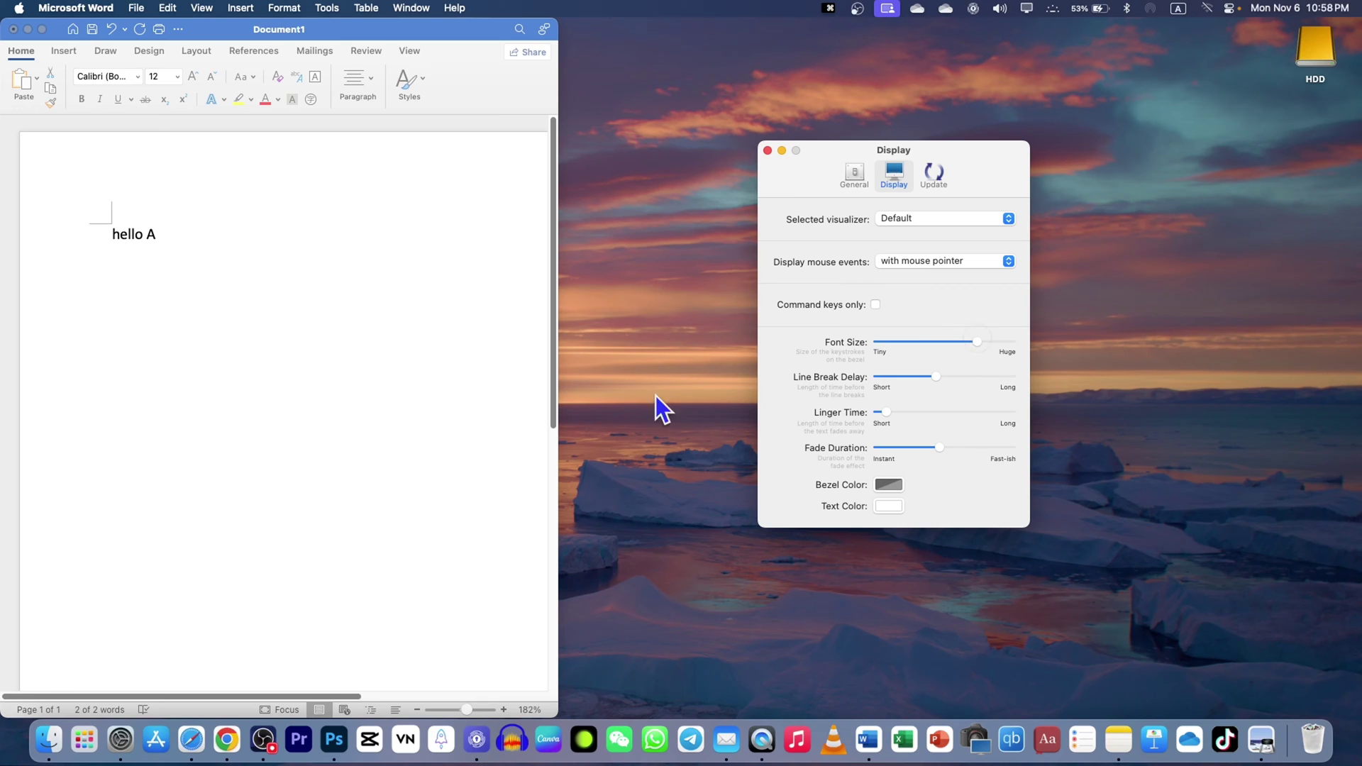
pyautogui.press('super+Tab')
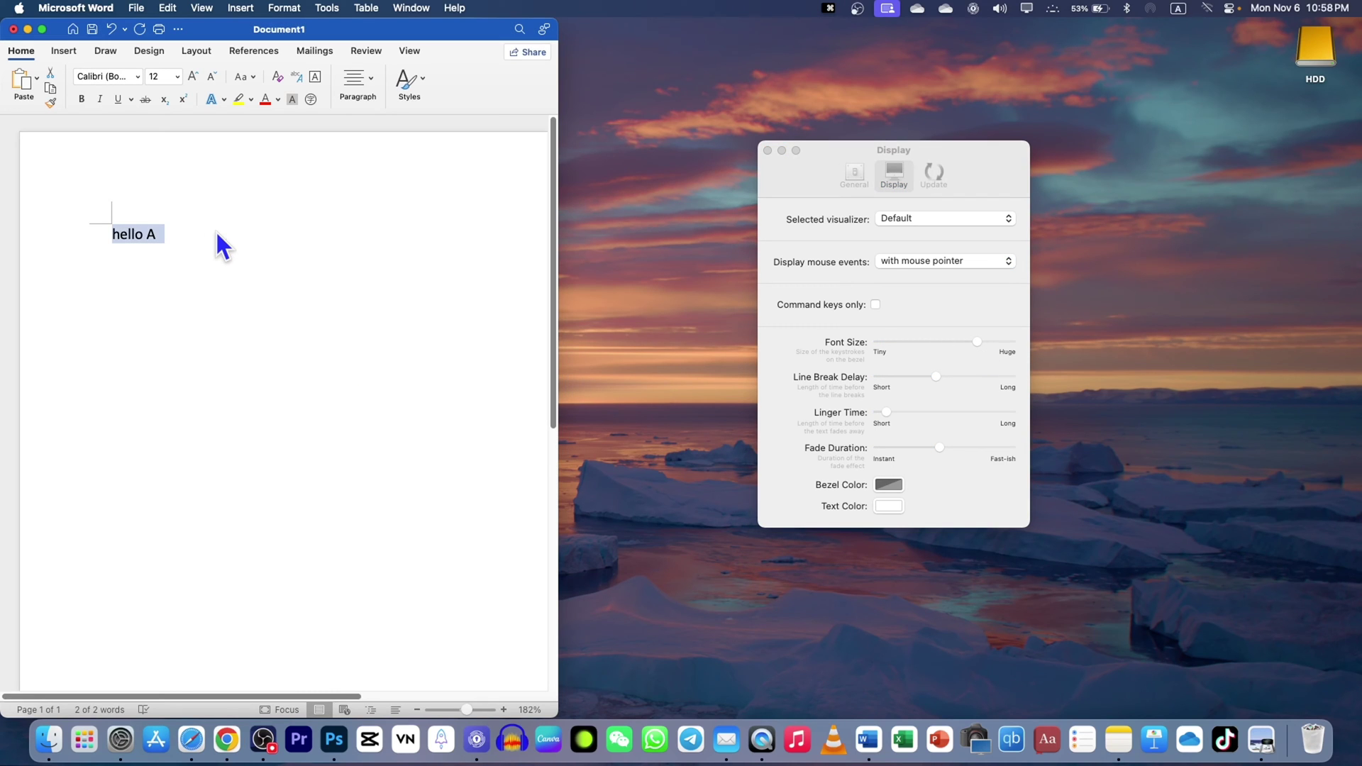
pyautogui.write('hello')
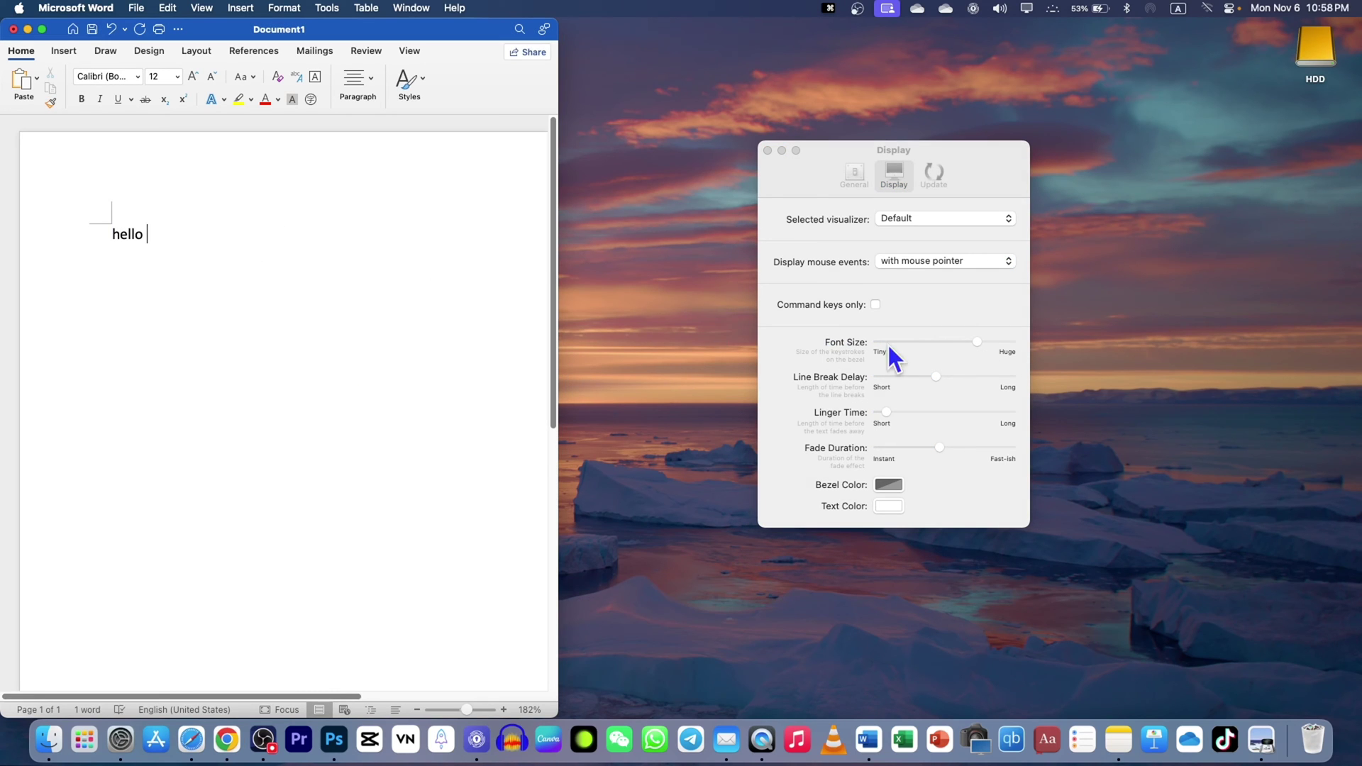
pyautogui.click(991, 342)
pyautogui.moveTo(1003, 353); pyautogui.dragTo(1037, 355)
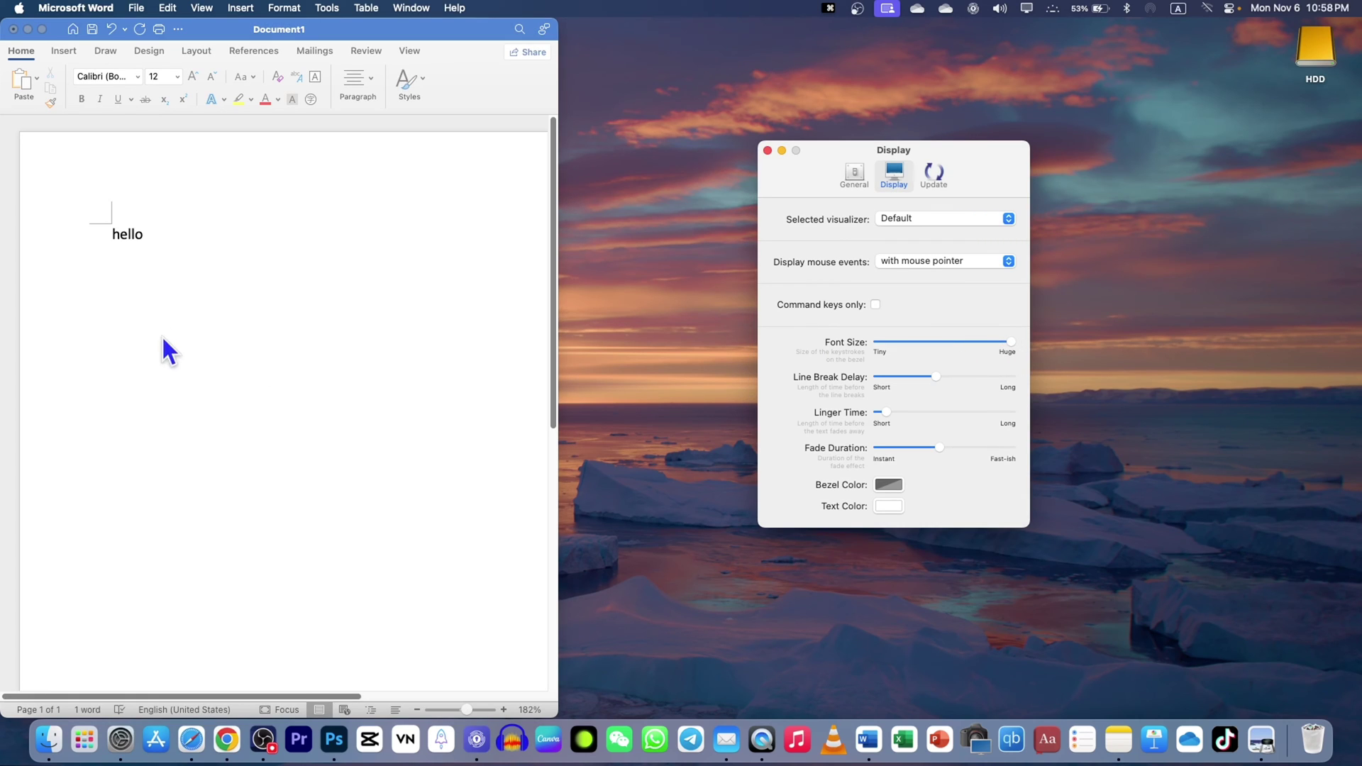
pyautogui.click(206, 274)
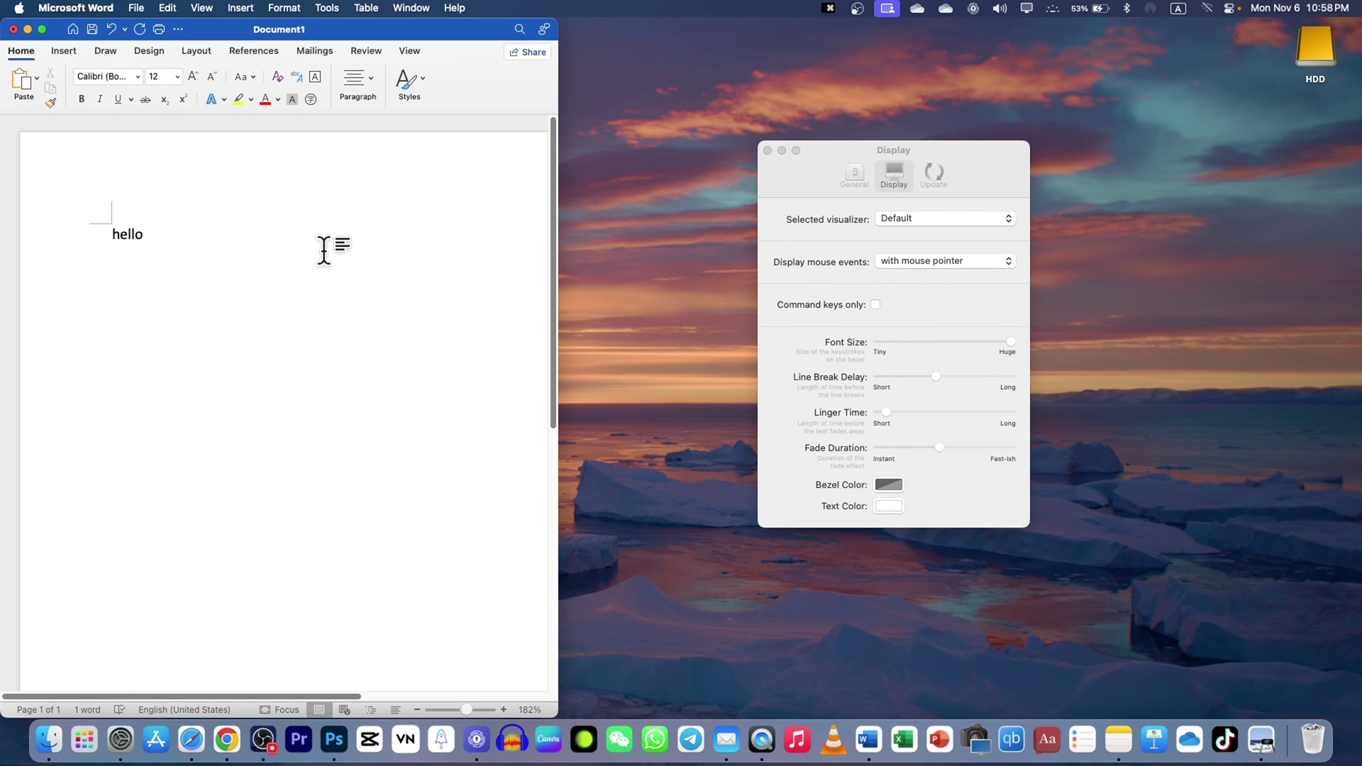
pyautogui.press('super+z')
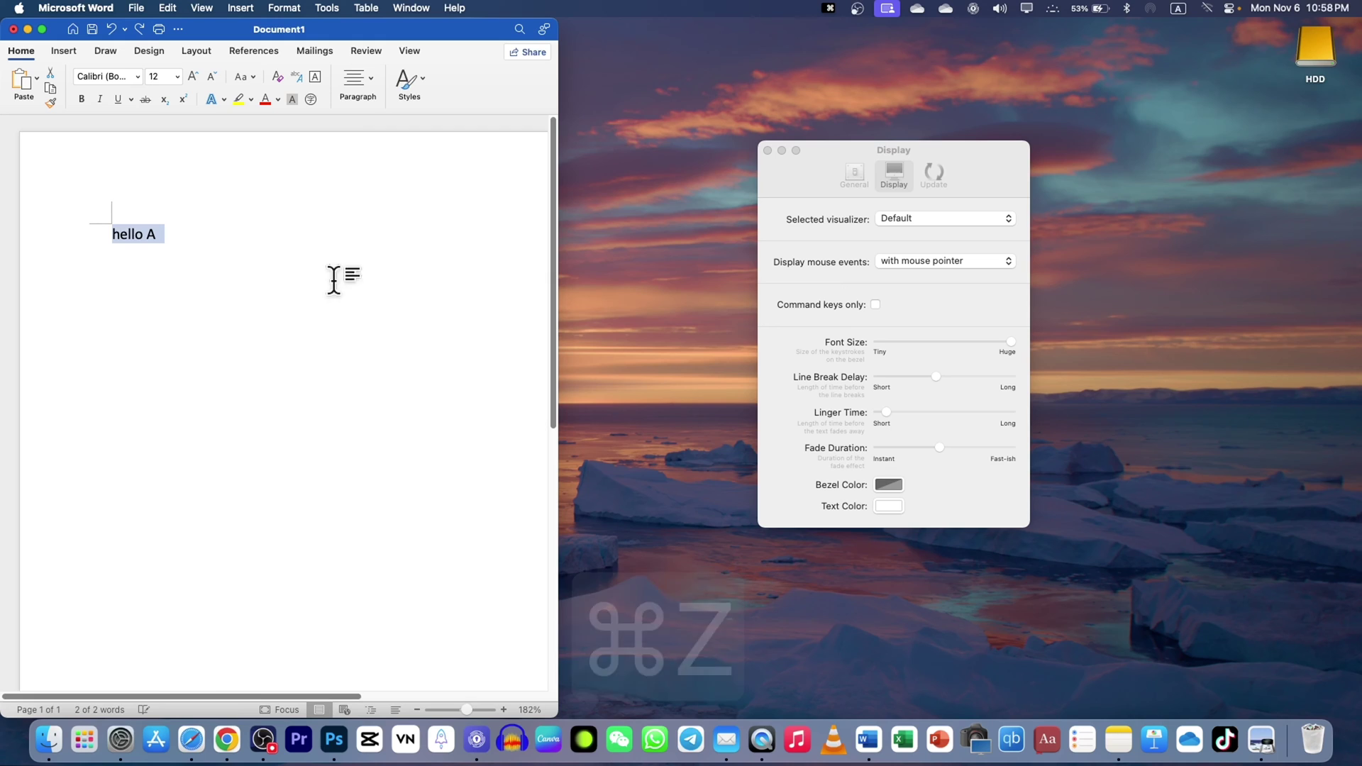
pyautogui.click(935, 376)
pyautogui.click(310, 308)
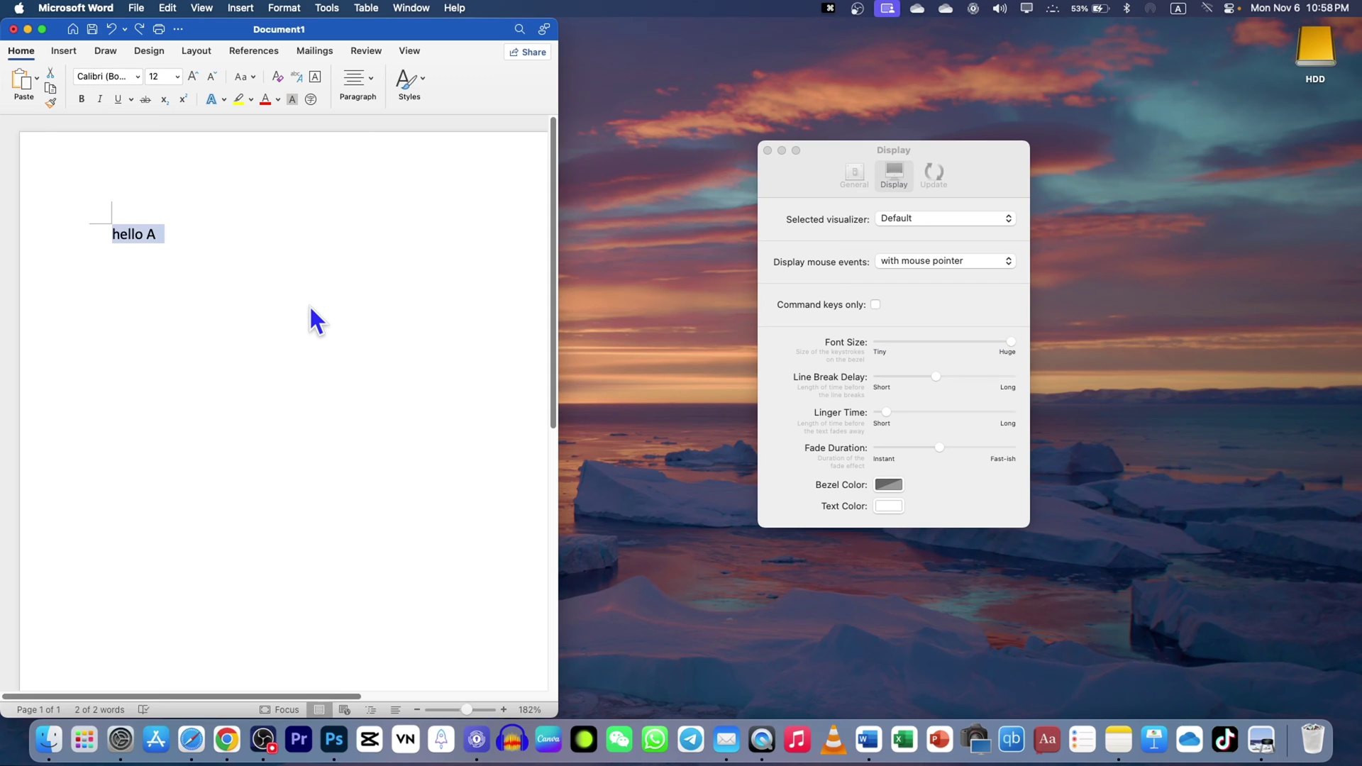
pyautogui.press('super+d')
pyautogui.press('super+d')
pyautogui.press('super+d')
pyautogui.press('super+d')
pyautogui.press('super+d')
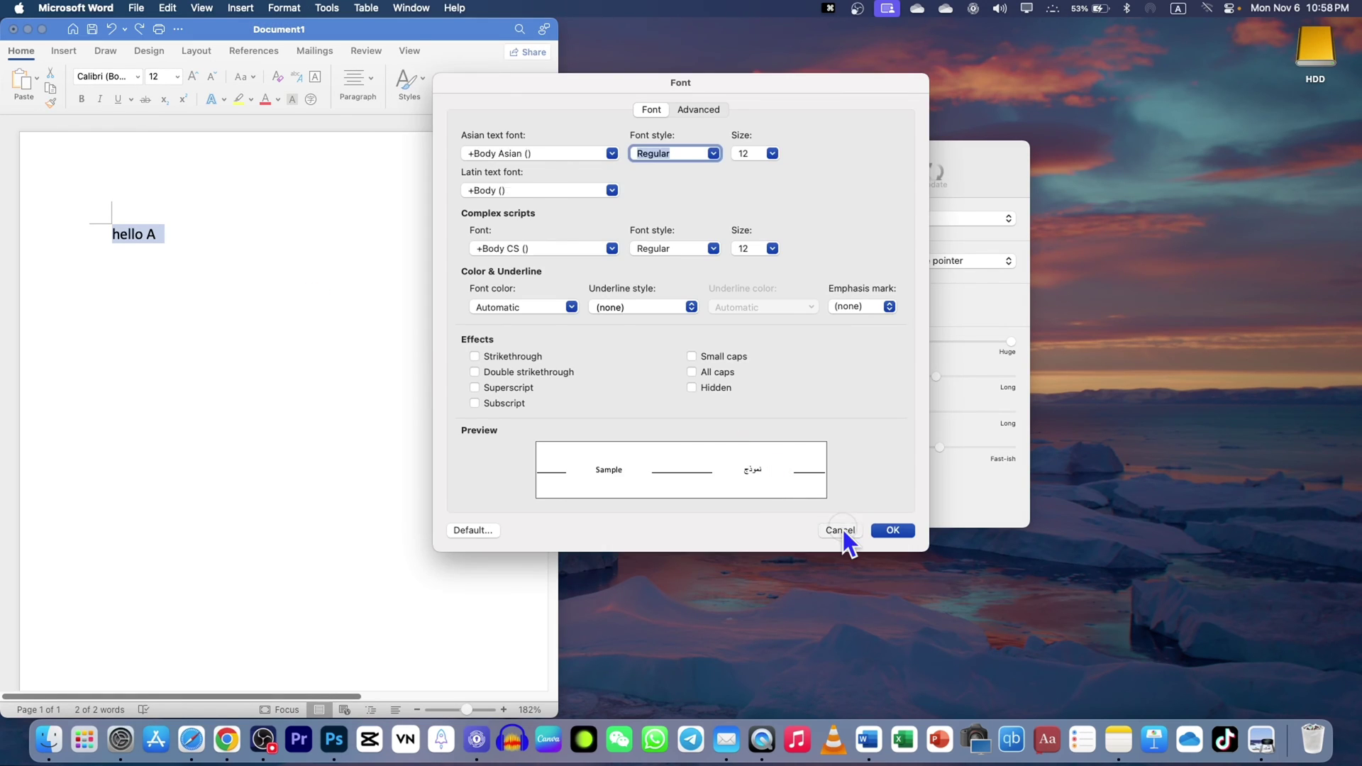
pyautogui.click(841, 530)
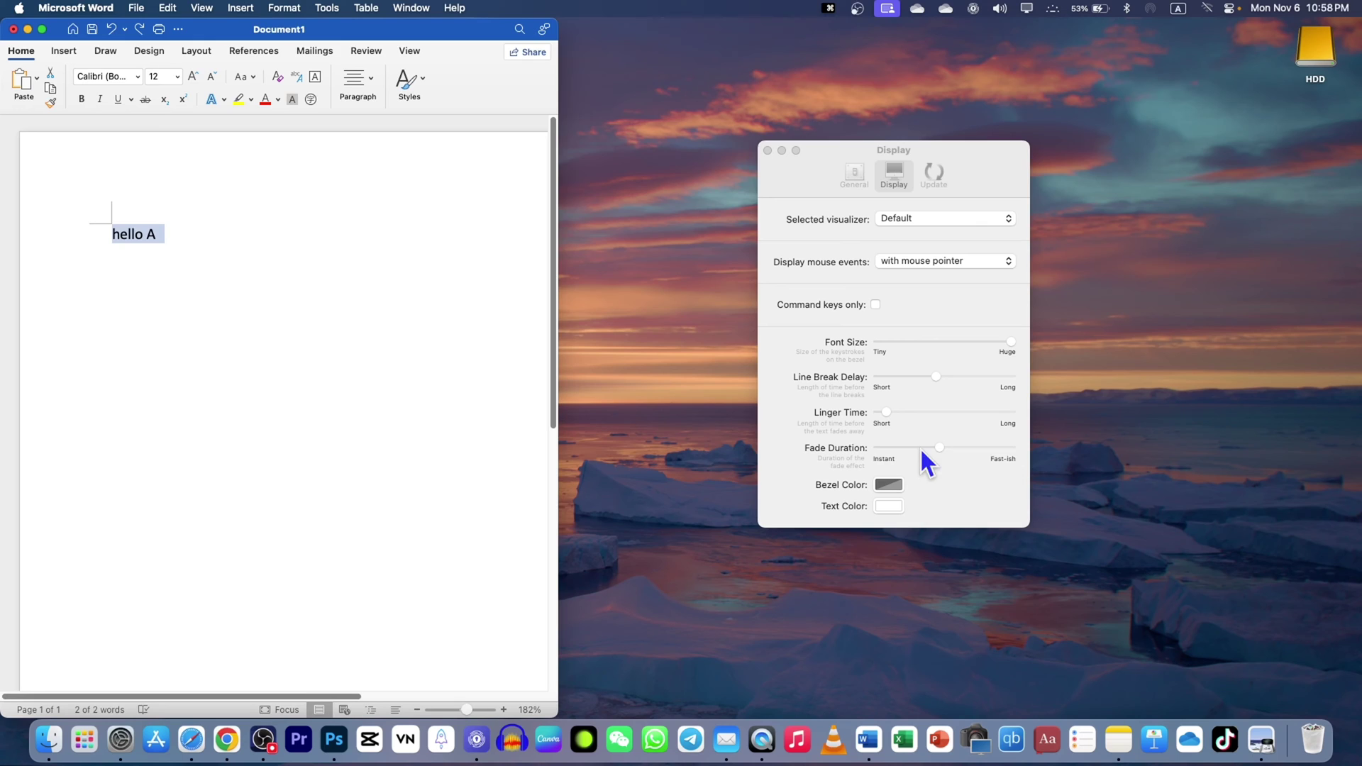
# Step: Test Fade Duration at maximum with 'hello', then shorten it and reduce font size to about a third
pyautogui.moveTo(920, 447); pyautogui.dragTo(1019, 448)
pyautogui.tripleClick(243, 307)
pyautogui.write('hello')
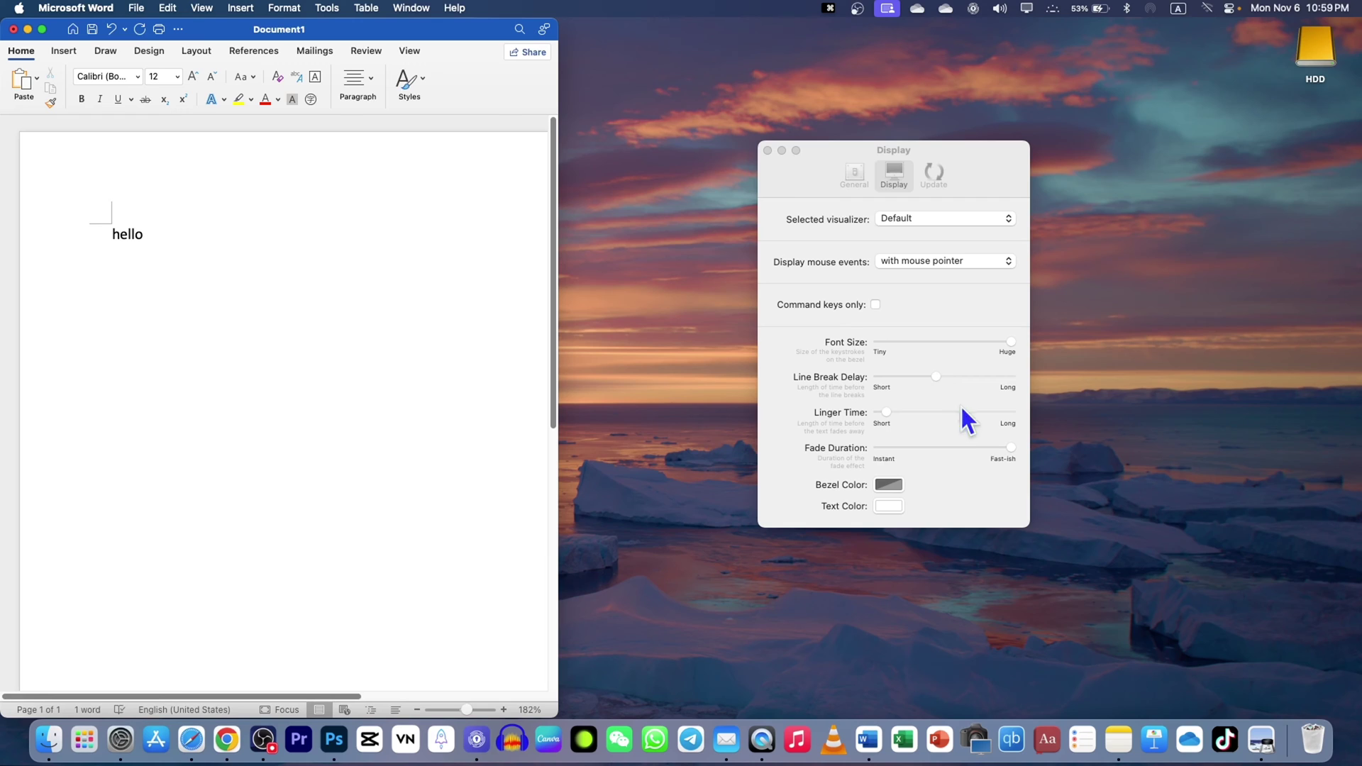
pyautogui.moveTo(1007, 447); pyautogui.dragTo(925, 447)
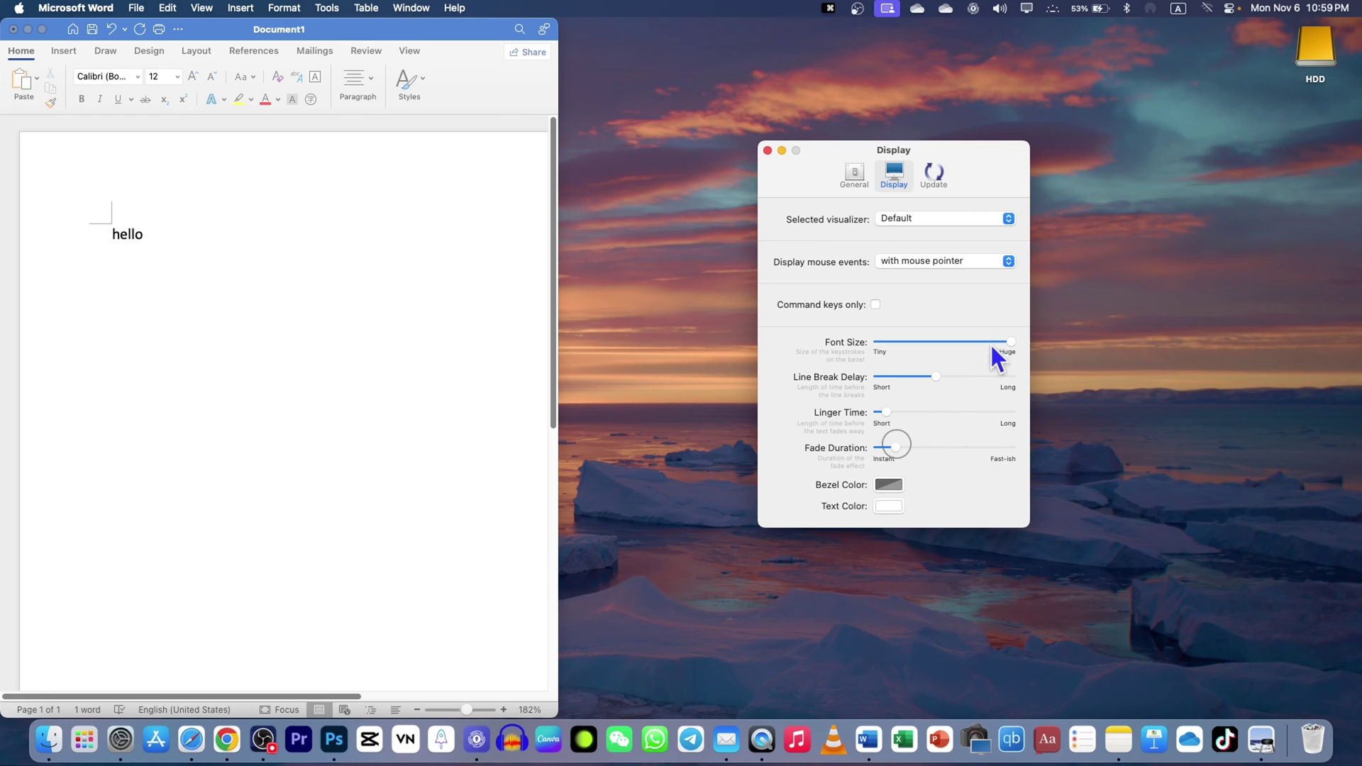
pyautogui.moveTo(991, 342); pyautogui.dragTo(929, 342)
pyautogui.click(914, 341)
# Step: Try the mouse-event display options, testing with a click and typing 'fgfdg dfgdfgdfgdf' in Word
pyautogui.click(916, 259)
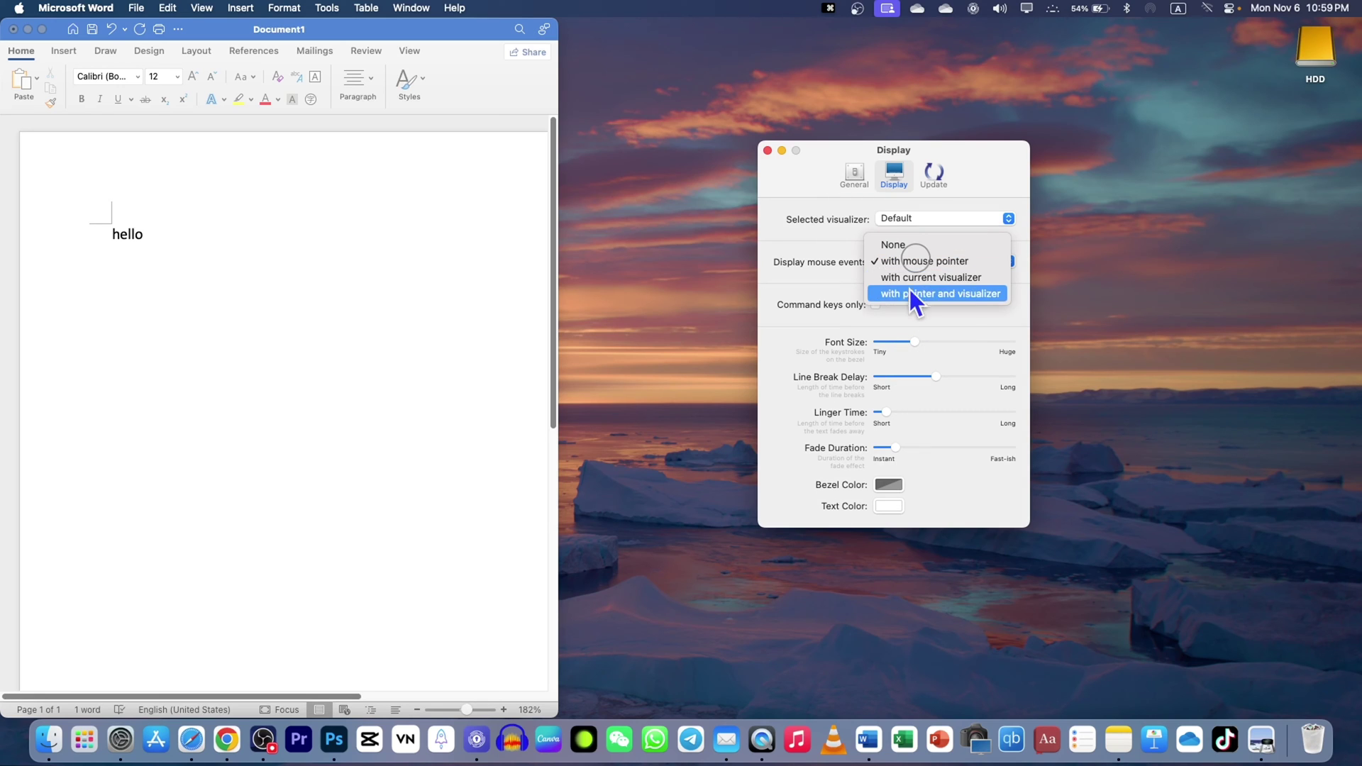
pyautogui.click(913, 294)
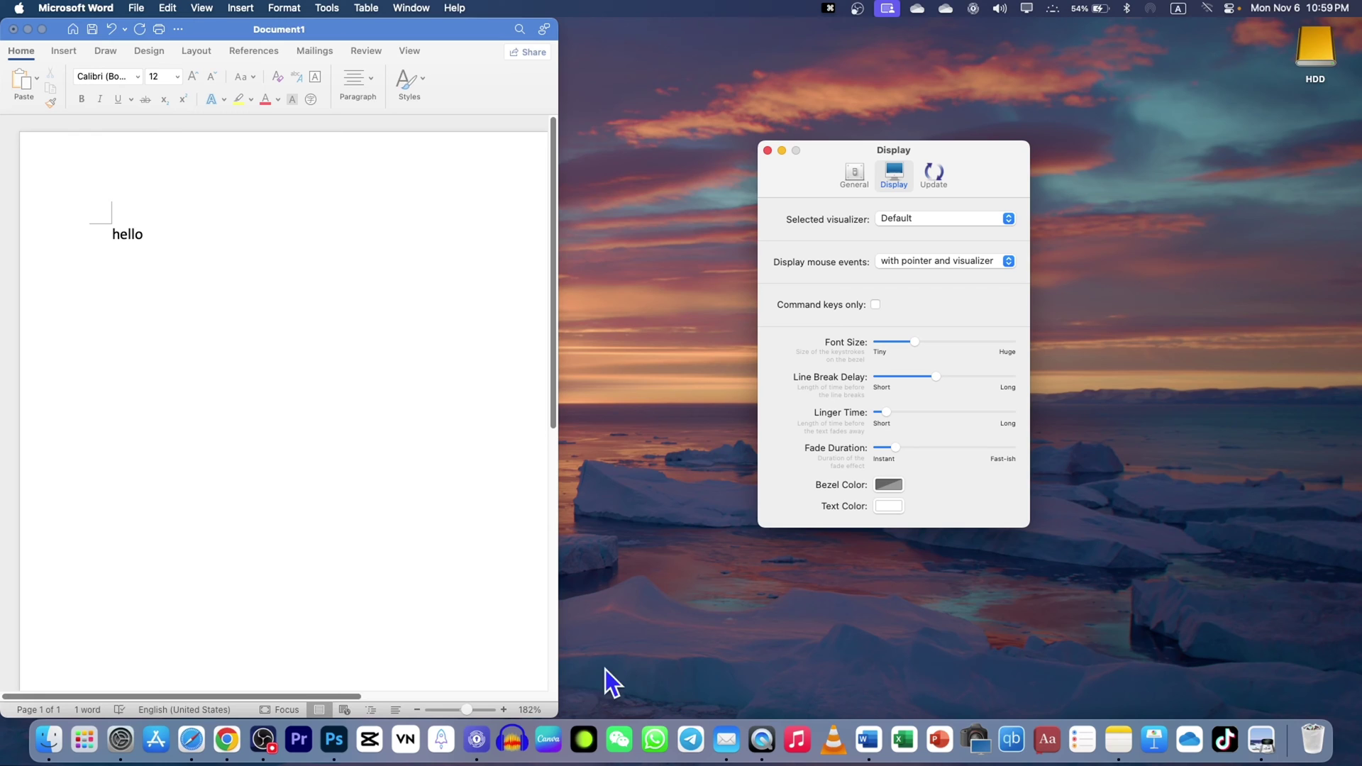
pyautogui.click(295, 331)
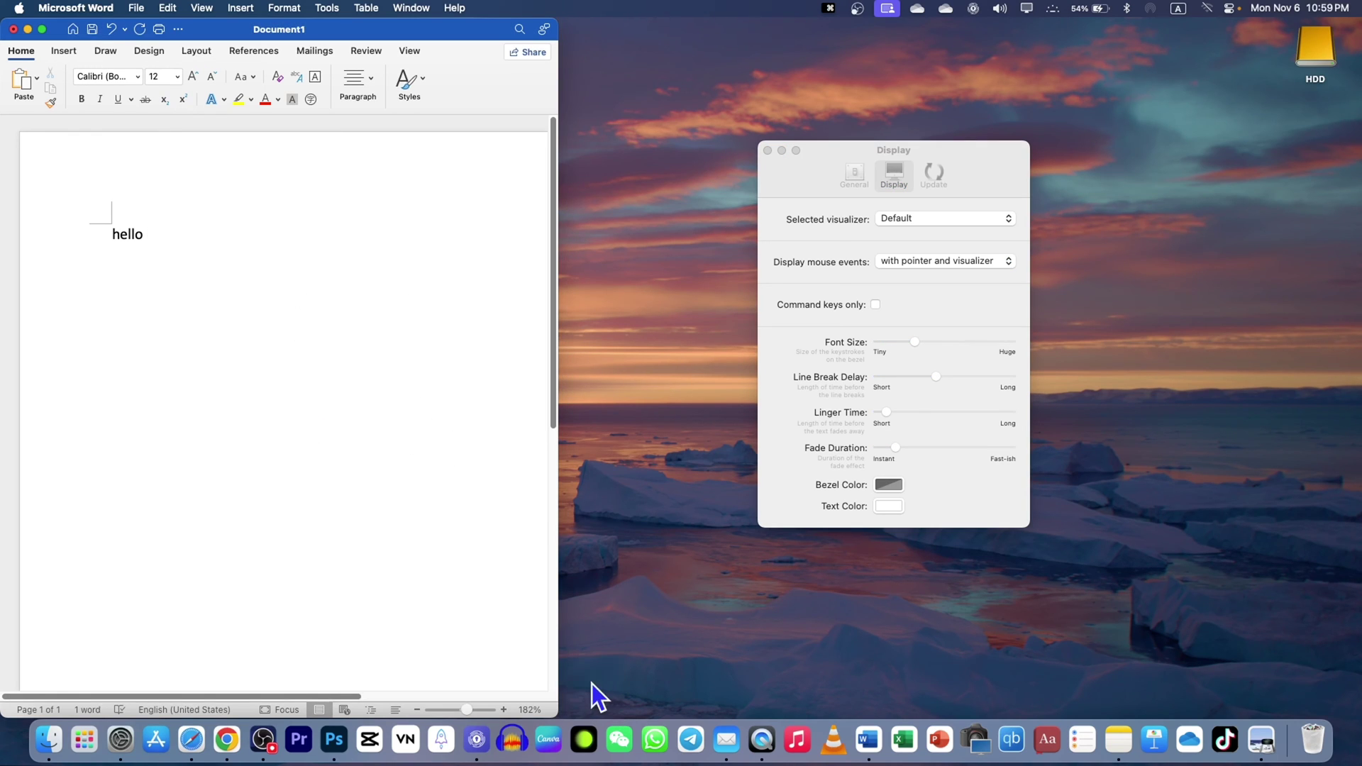
pyautogui.click(653, 585)
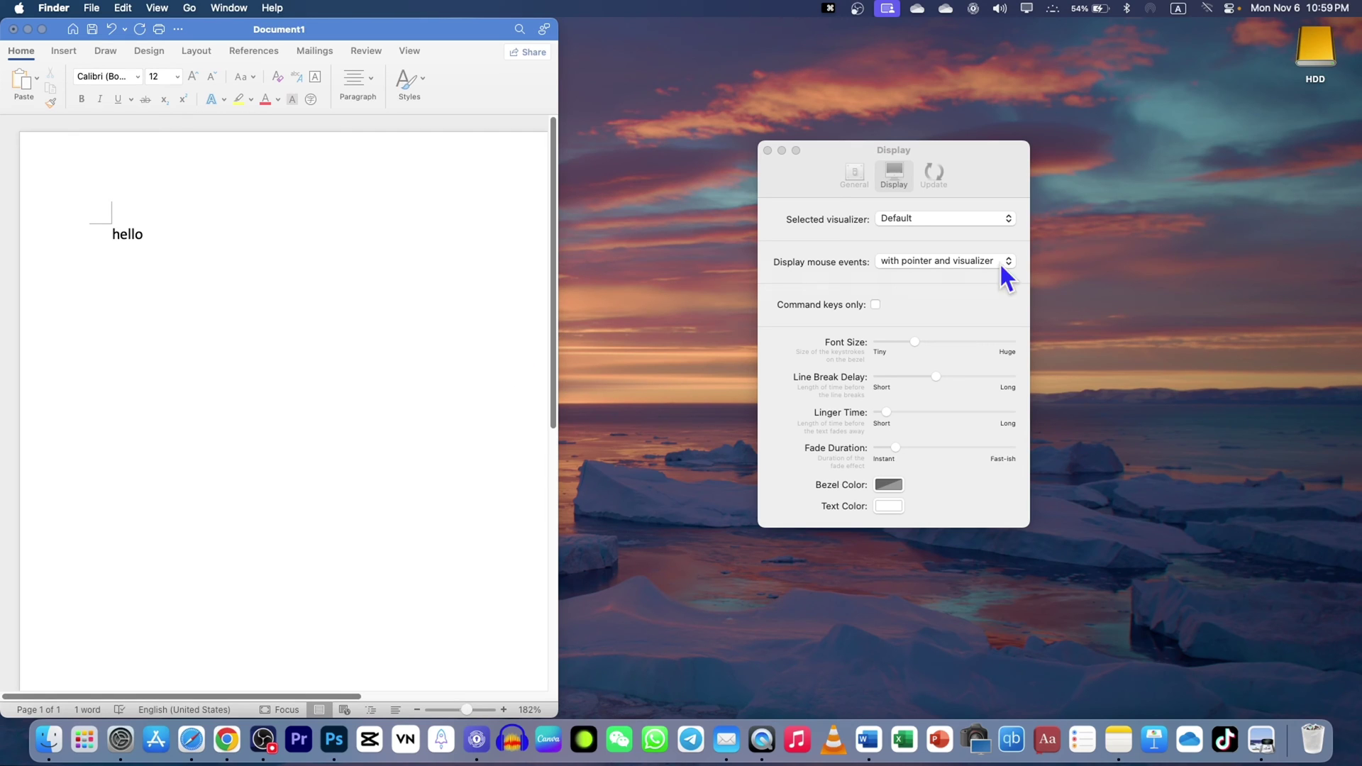
pyautogui.click(919, 254)
pyautogui.click(920, 254)
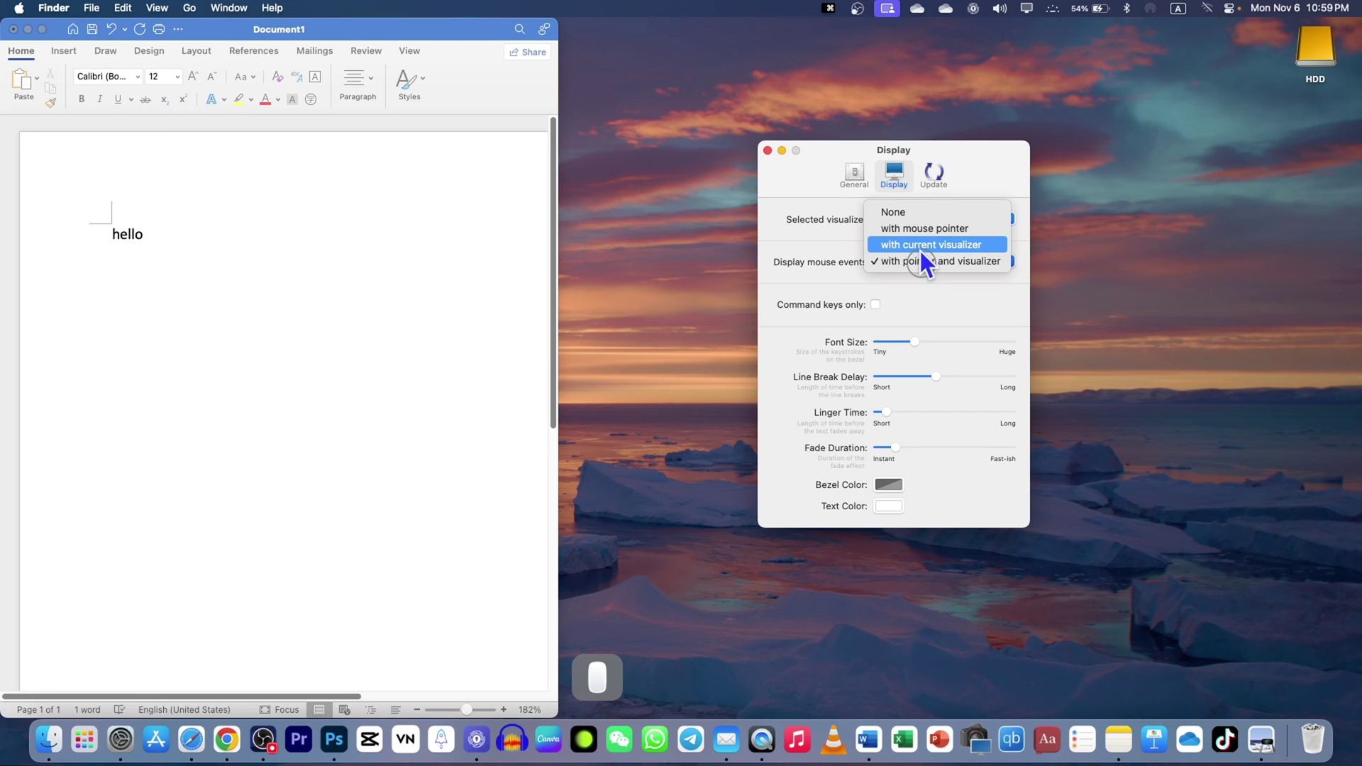
pyautogui.click(921, 250)
pyautogui.click(442, 289)
pyautogui.write('fgfdg dfgdfgdfgdf')
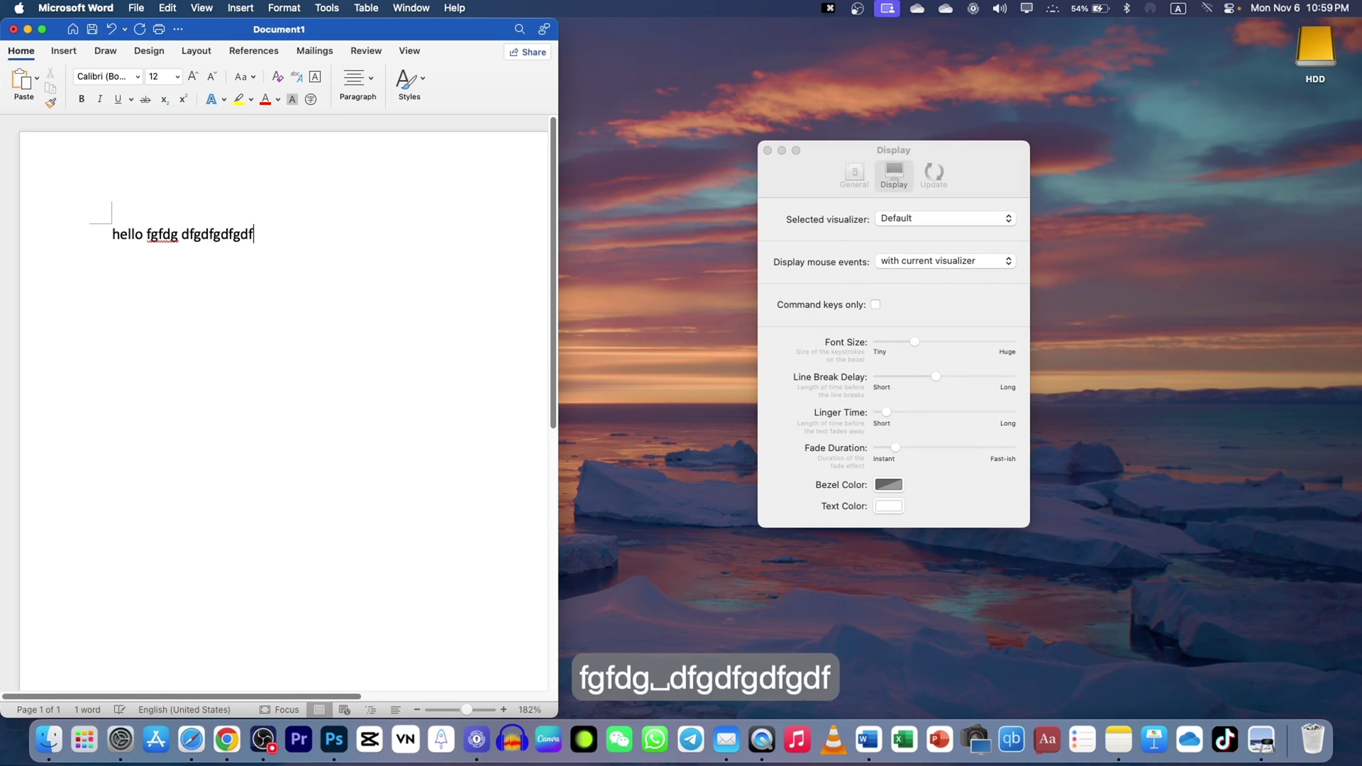
# Step: Switch mouse events off, then back to 'with current visualizer', and open the Bezel Color well
pyautogui.click(915, 264)
pyautogui.click(916, 264)
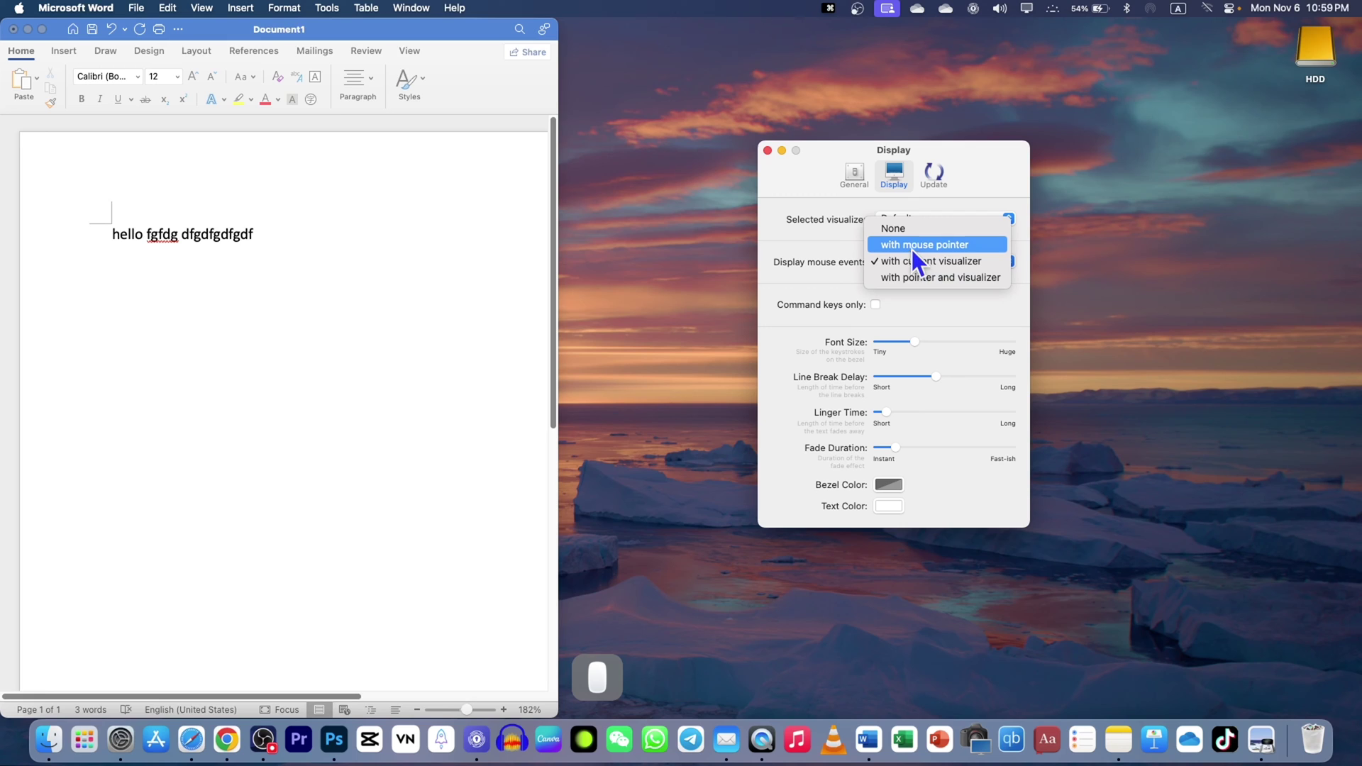
pyautogui.click(912, 250)
pyautogui.click(916, 266)
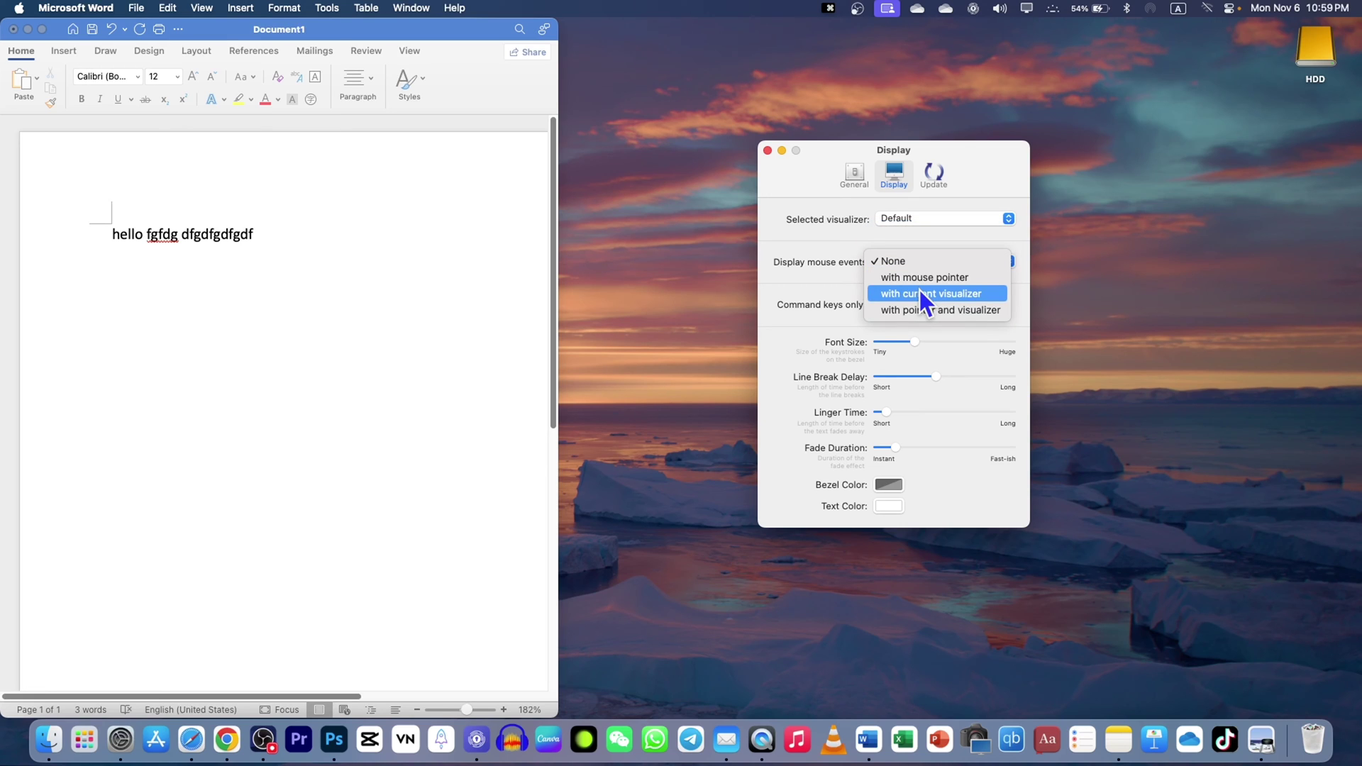
pyautogui.click(918, 291)
pyautogui.click(891, 485)
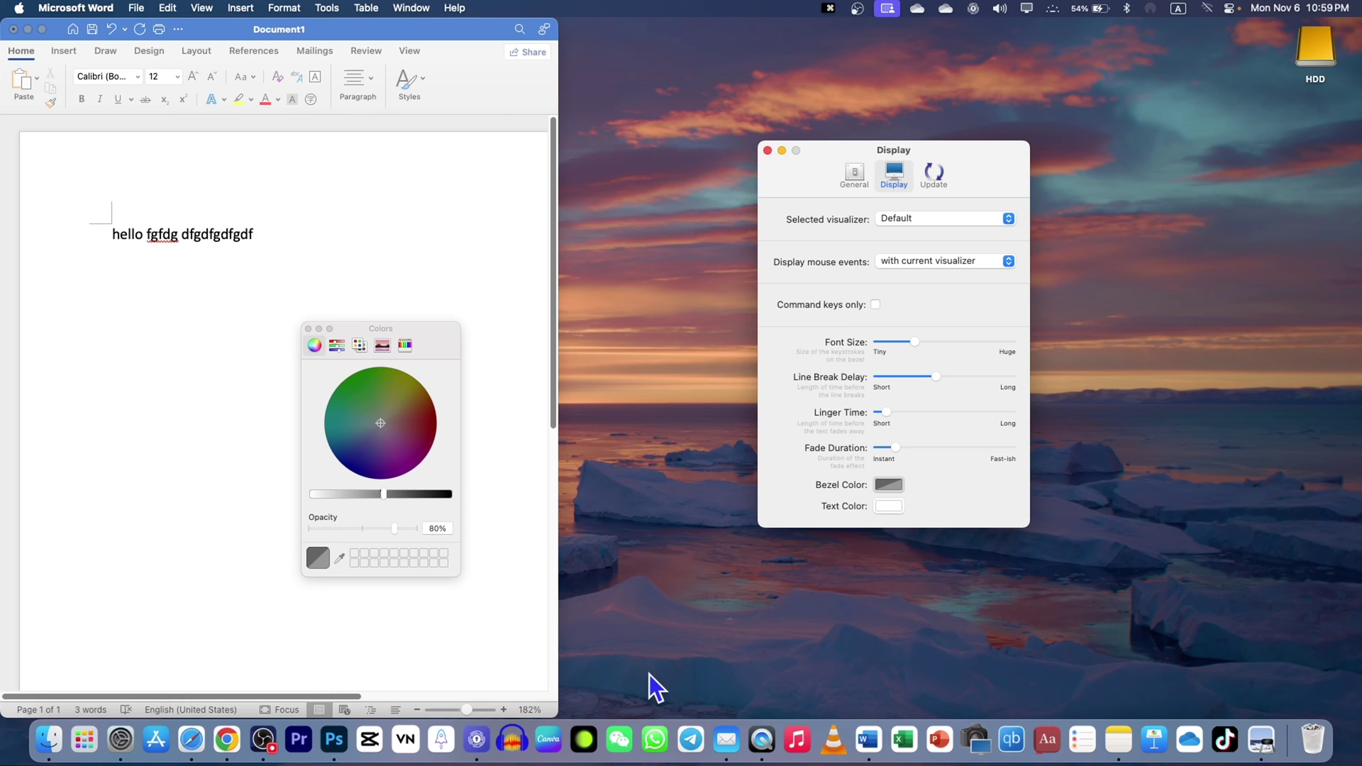
# Step: Type test keystrokes in Word, open the Bezel Color picker, then select all the text
pyautogui.click(304, 198)
pyautogui.write('df')
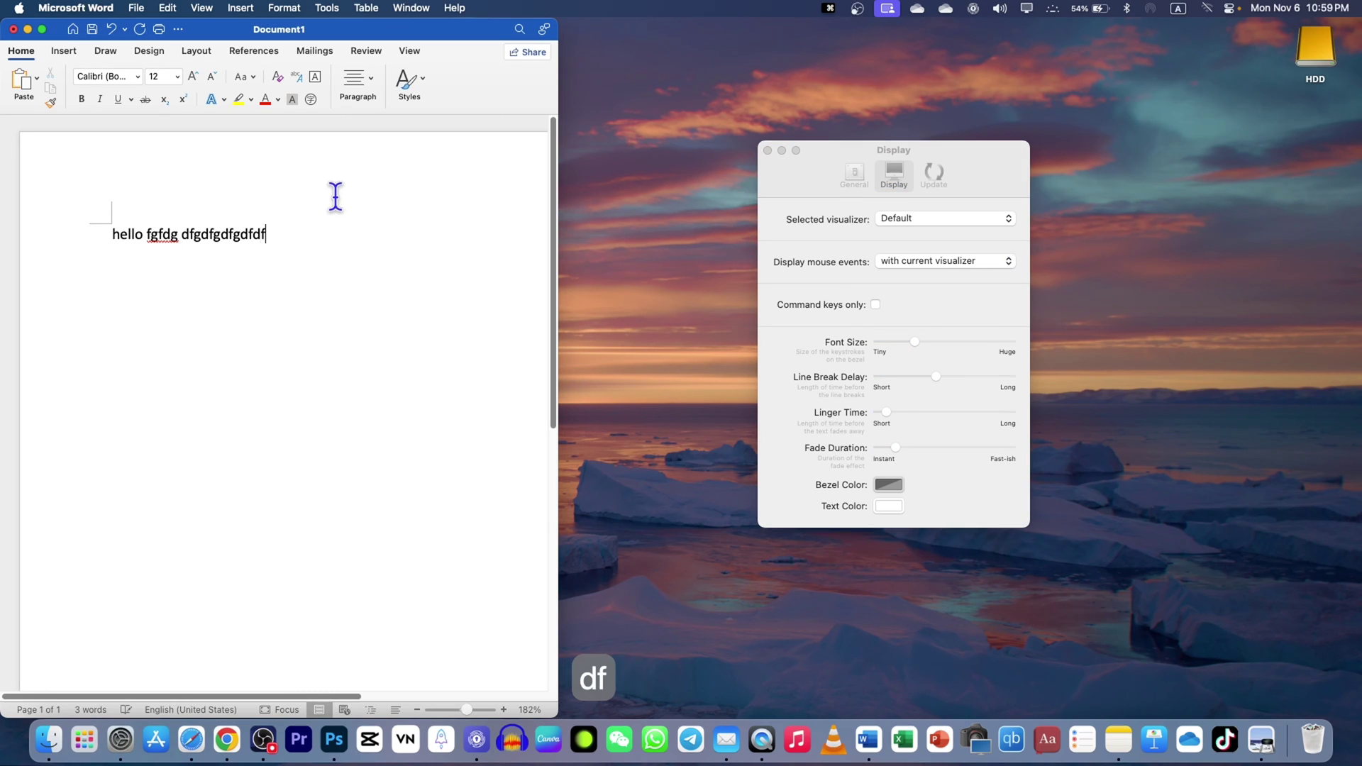
pyautogui.write('dsfdsfdsfdsfdssdfsf')
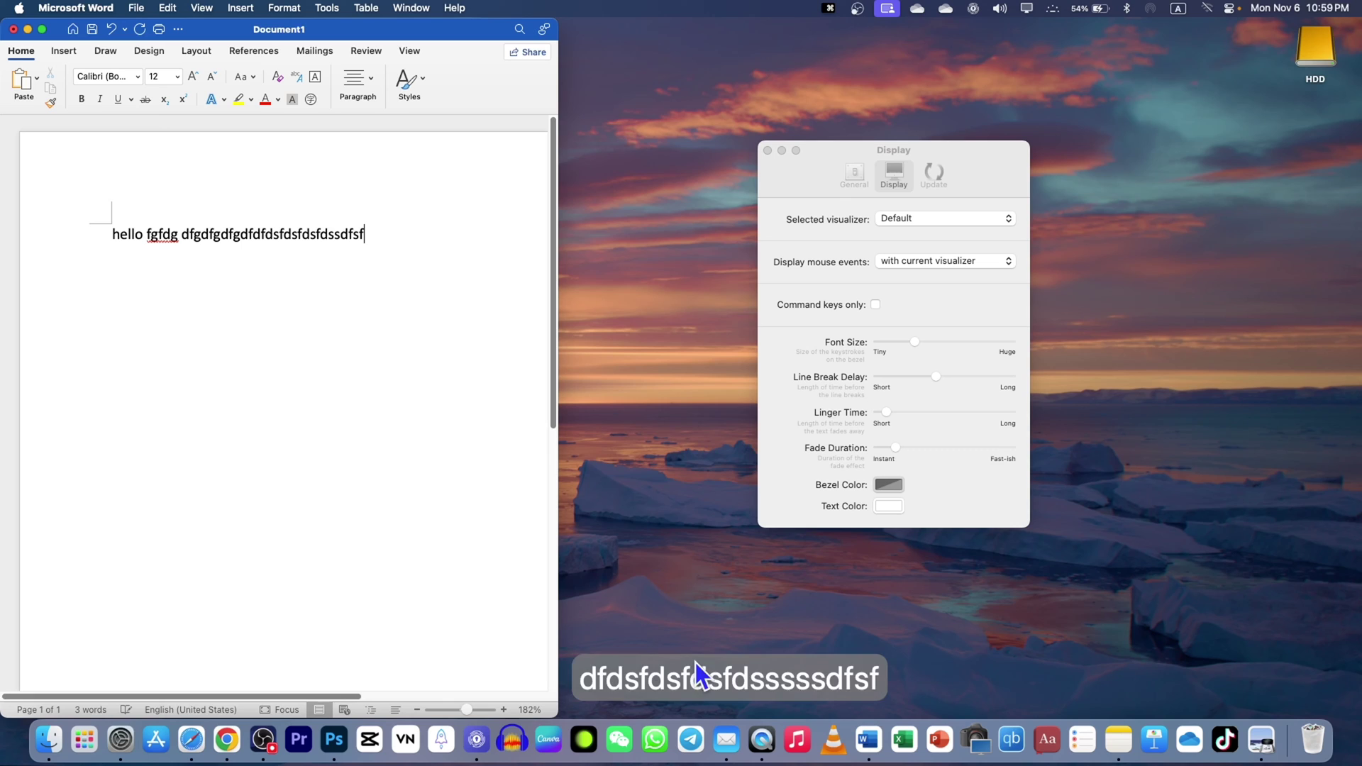
pyautogui.write('fffds')
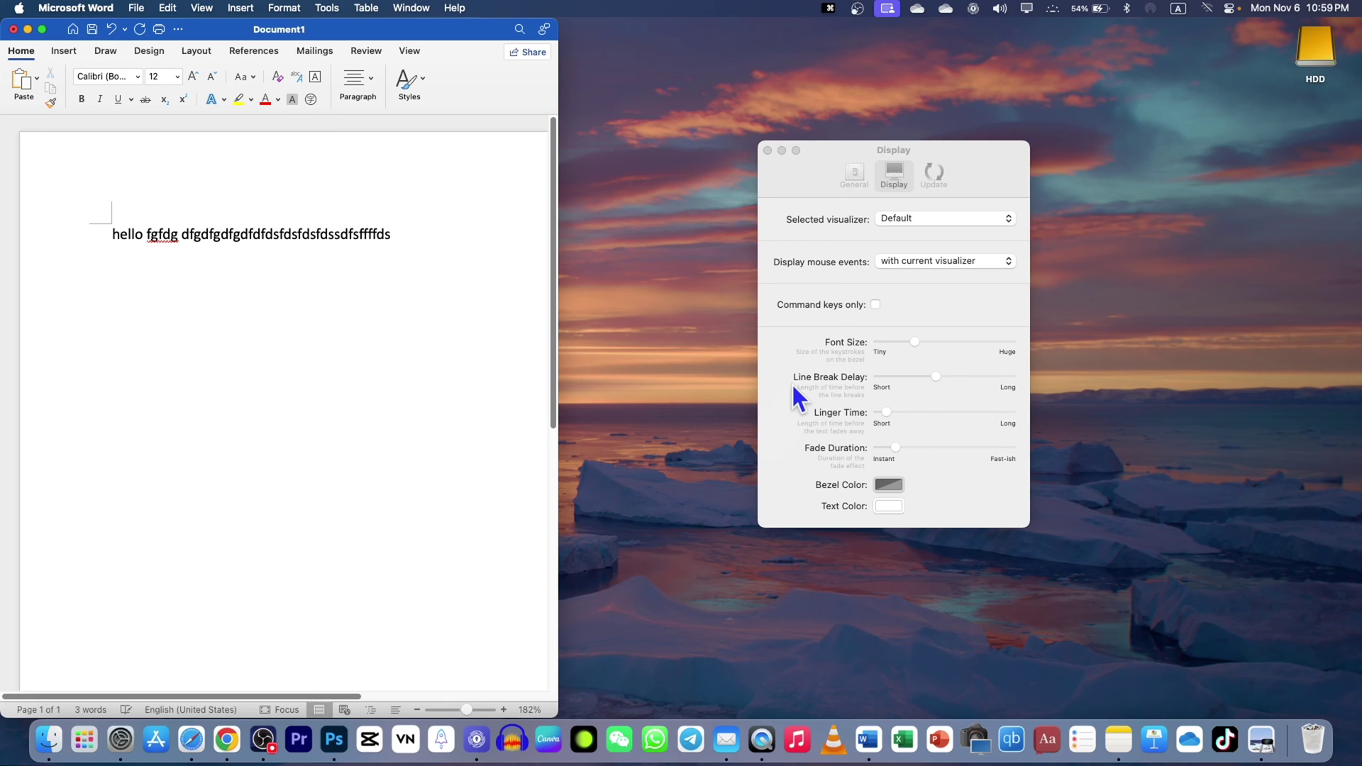
pyautogui.click(888, 486)
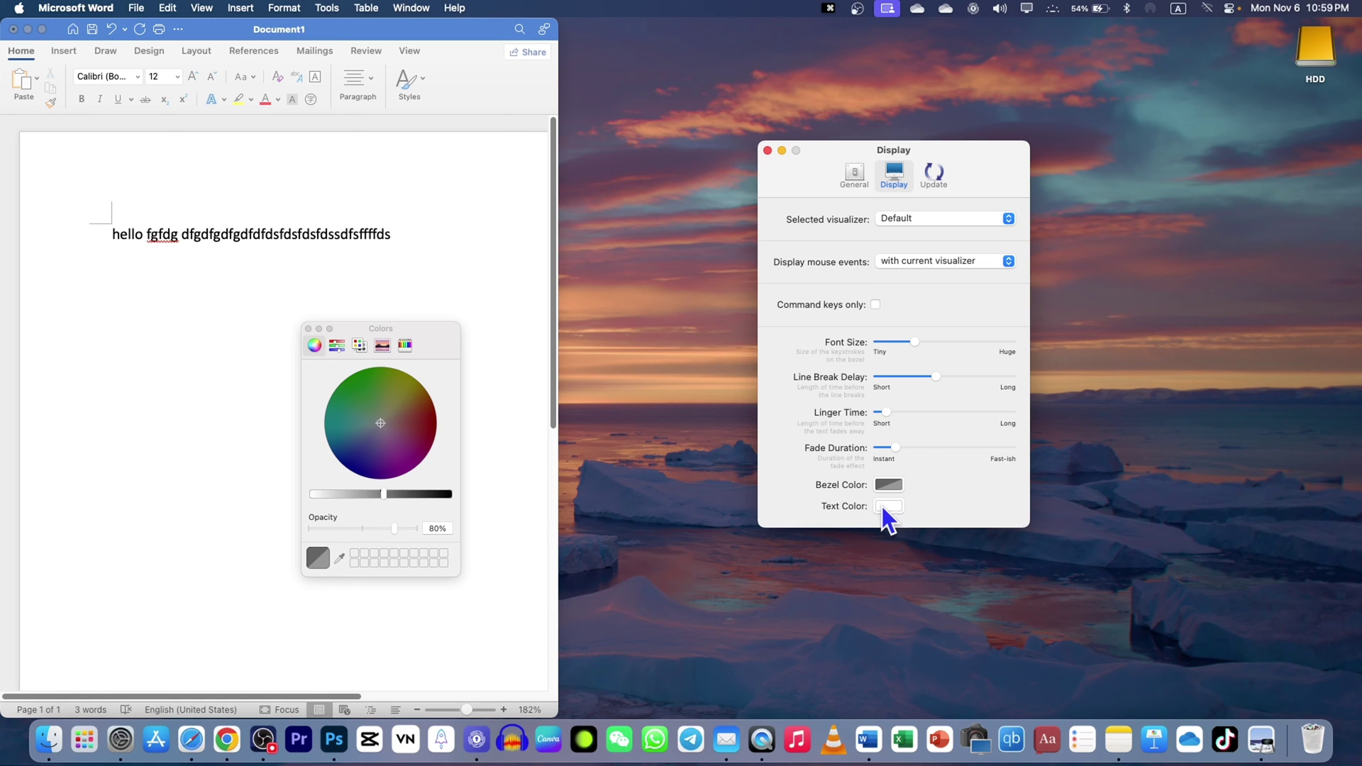
pyautogui.press('cmd+Tab')
pyautogui.press('cmd+a')
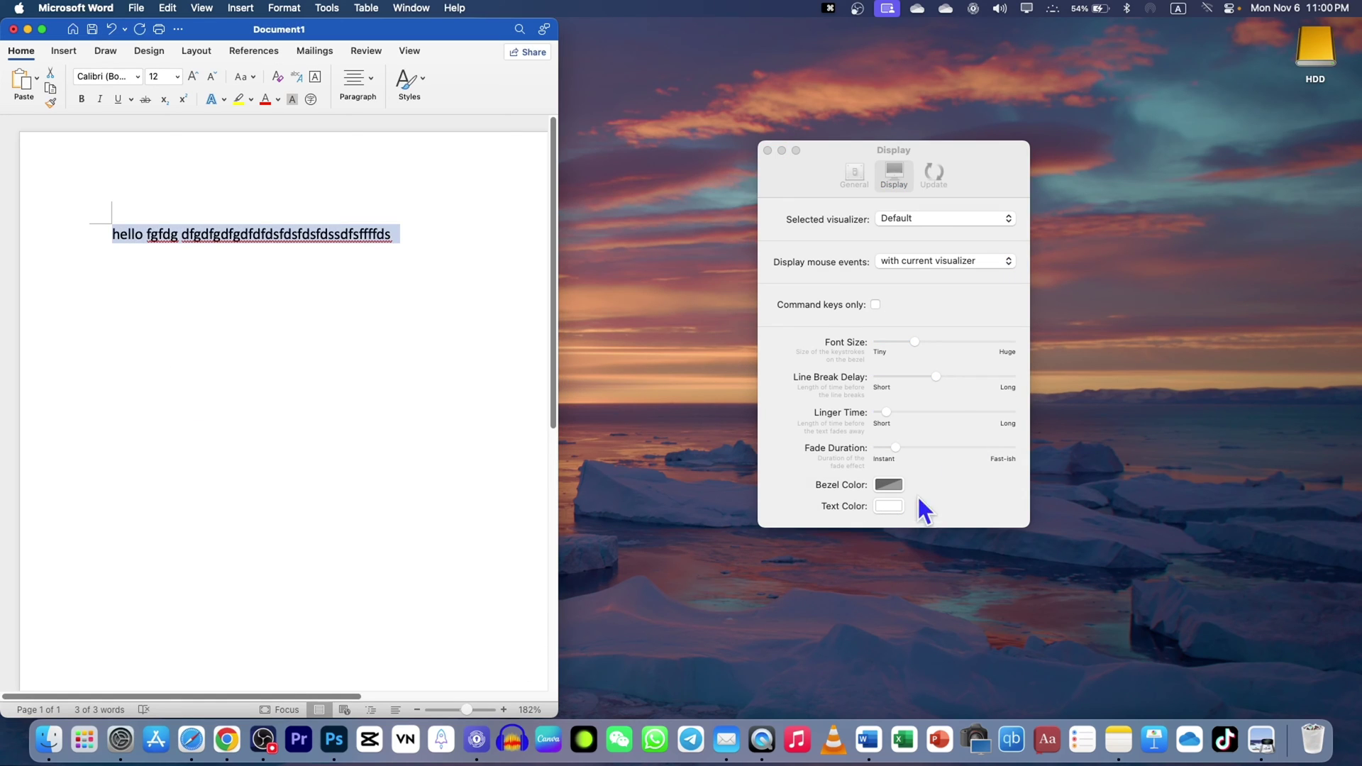
# Step: Set the keystroke Text Color to red and test it with Cmd+C and Cmd+A in Word
pyautogui.click(889, 506)
pyautogui.click(420, 438)
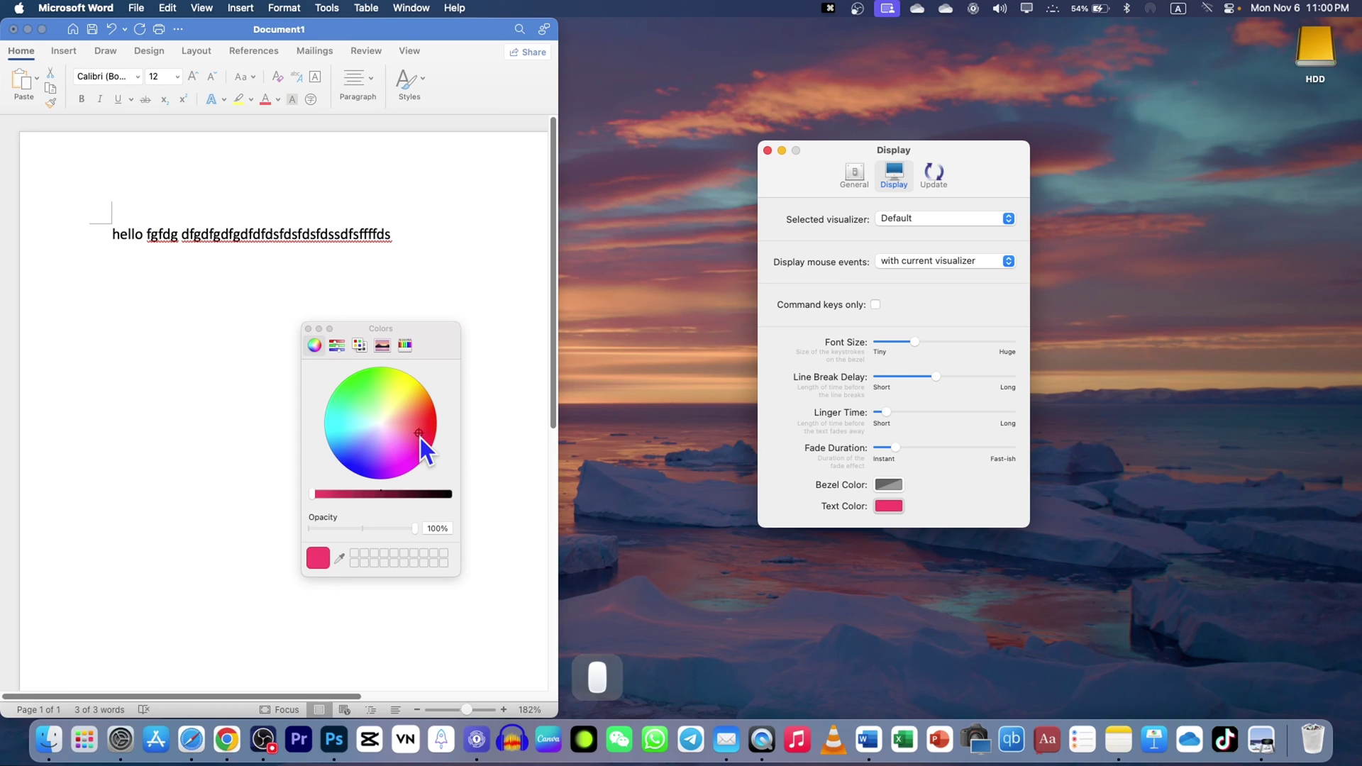
pyautogui.press('cmd+Tab')
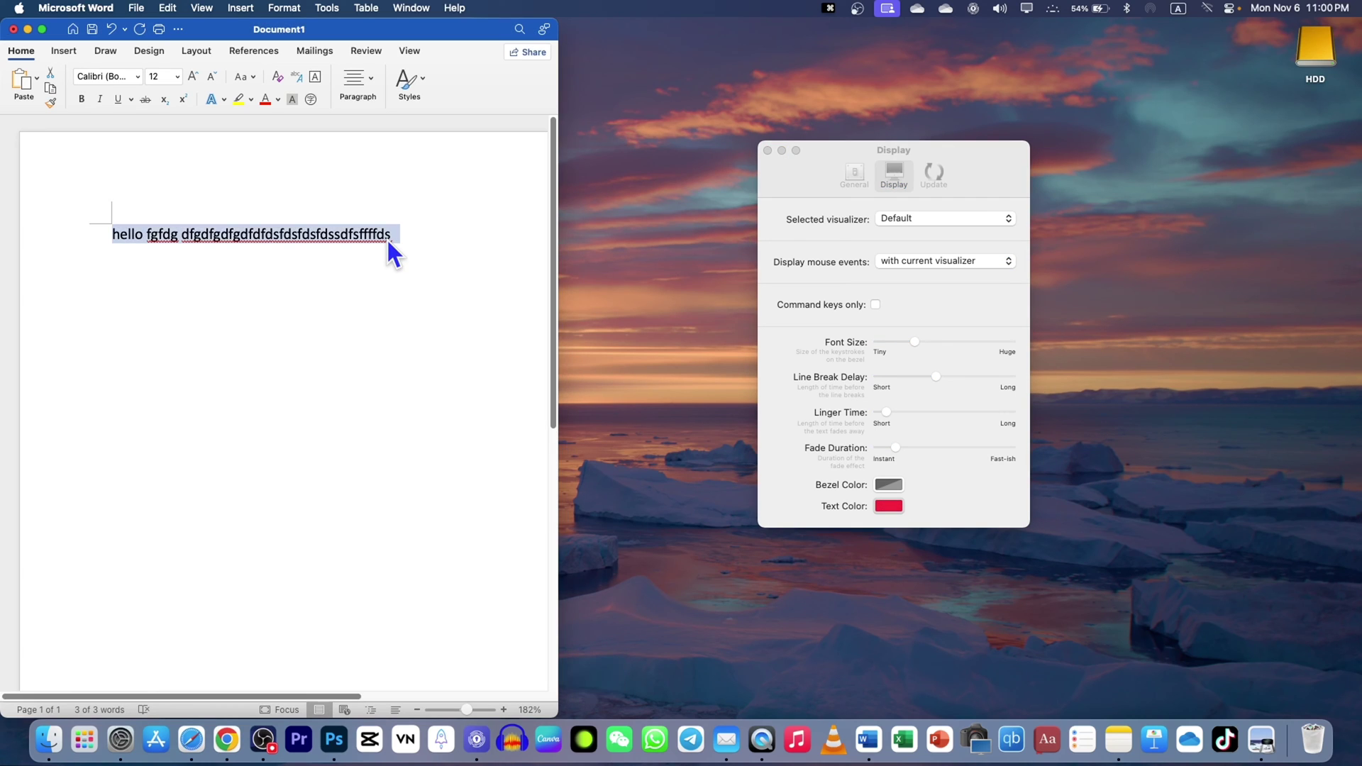
pyautogui.press('cmd+c')
pyautogui.click(1007, 465)
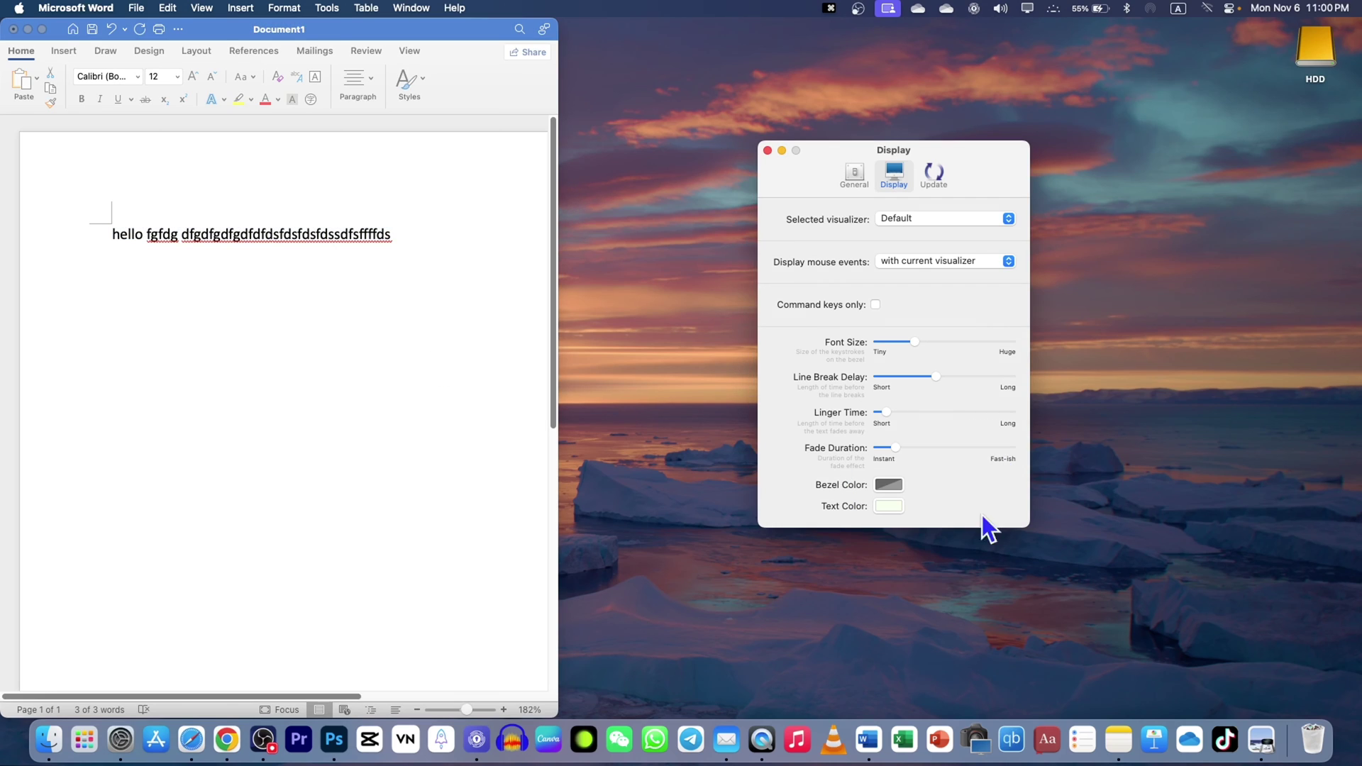
pyautogui.click(296, 277)
pyautogui.press('super+a')
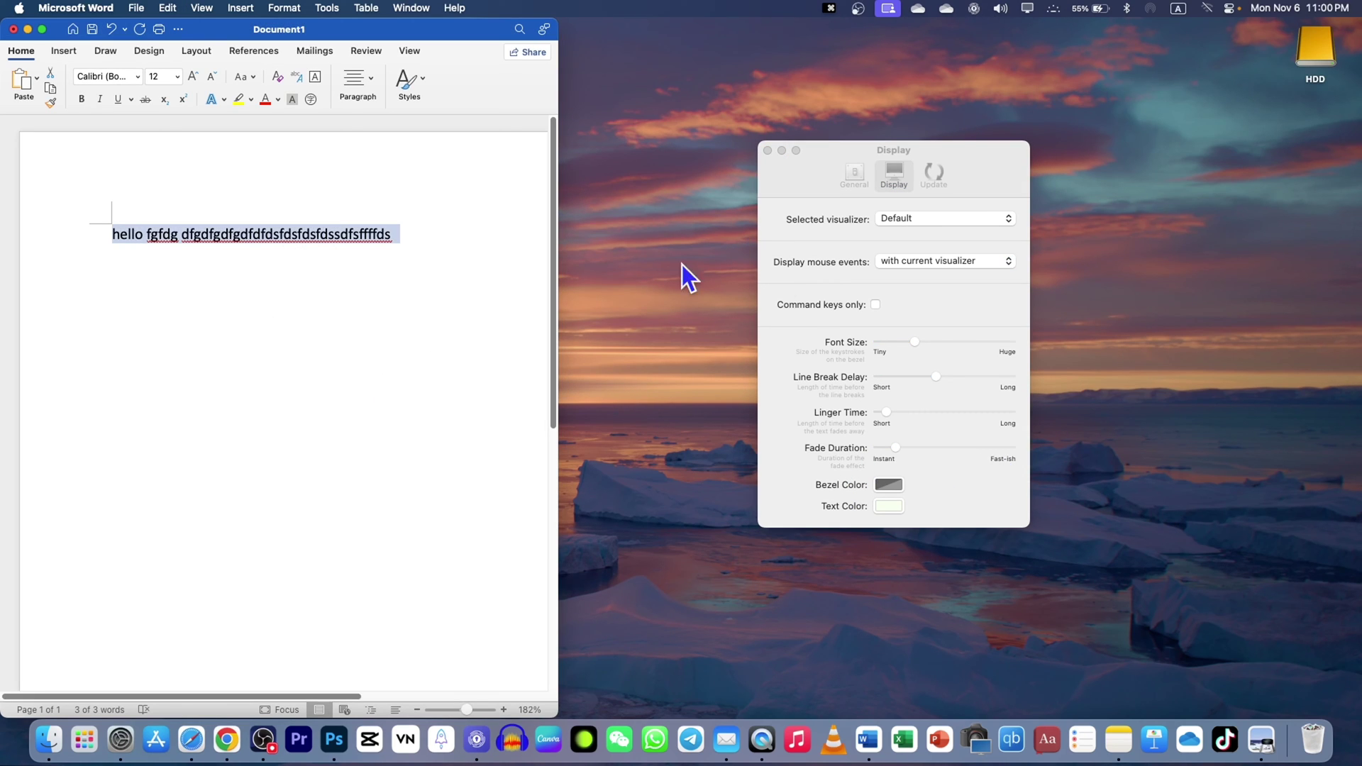
# Step: Shorten KeyCastr's Line Break Delay and test it with a few keystrokes in Word
pyautogui.moveTo(932, 375); pyautogui.dragTo(914, 377)
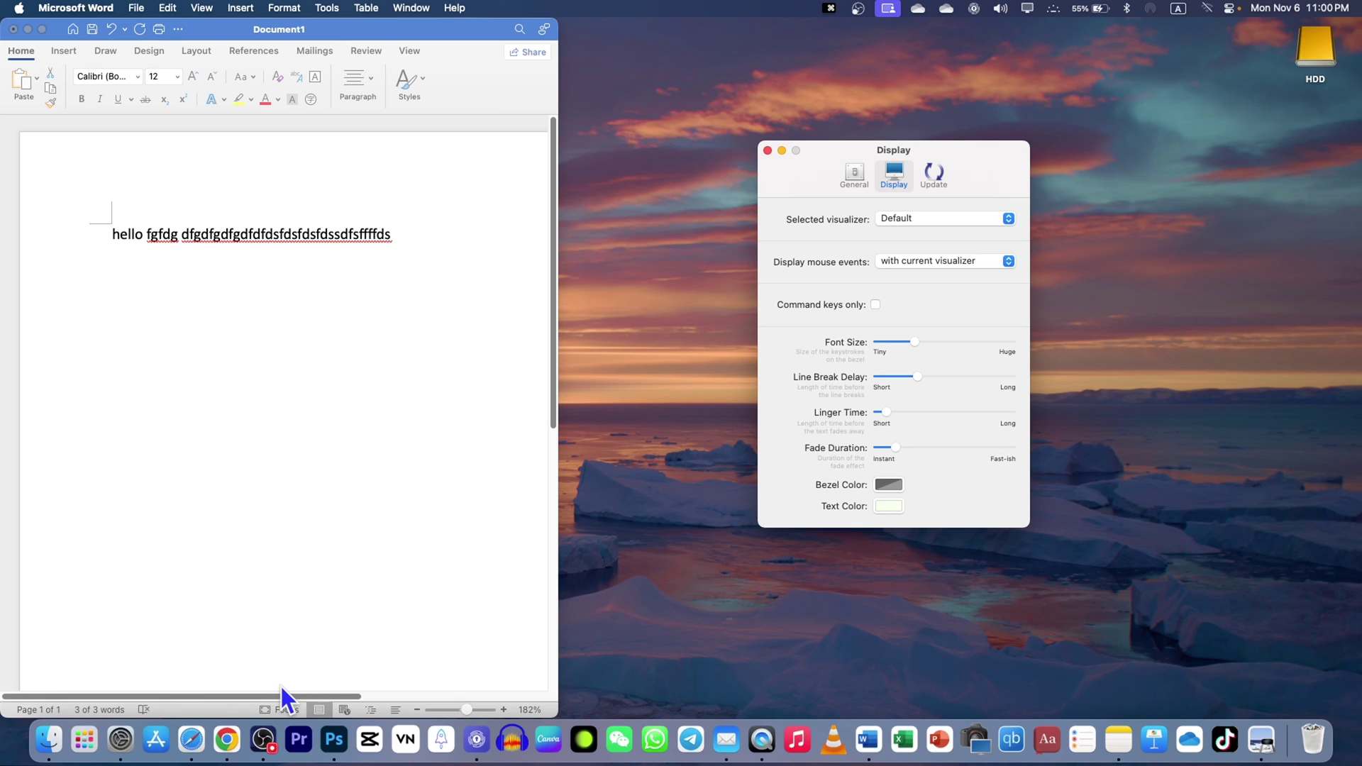
pyautogui.press('super+a')
pyautogui.click(403, 211)
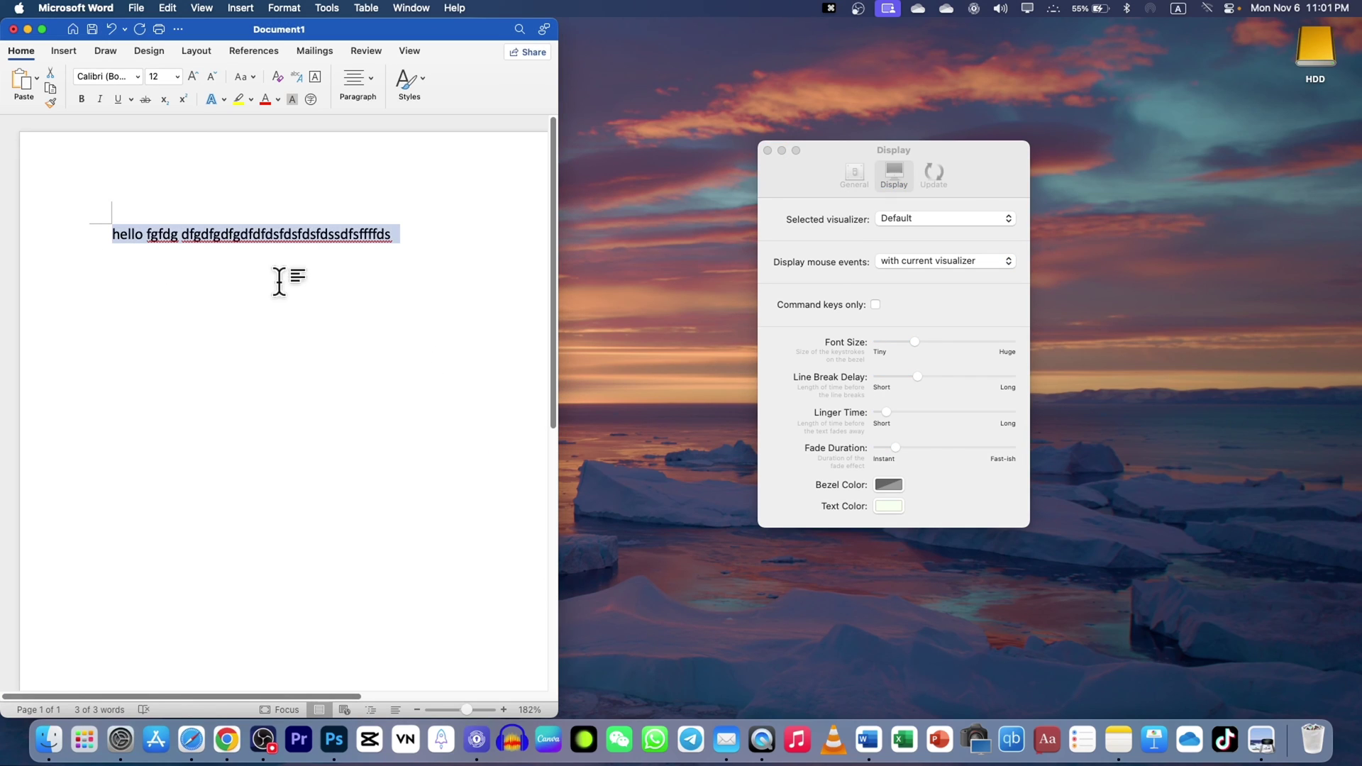
pyautogui.write('dsfdffg')
# Step: Move the keystroke overlay toward the bottom-left corner and preview it against Word
pyautogui.click(604, 676)
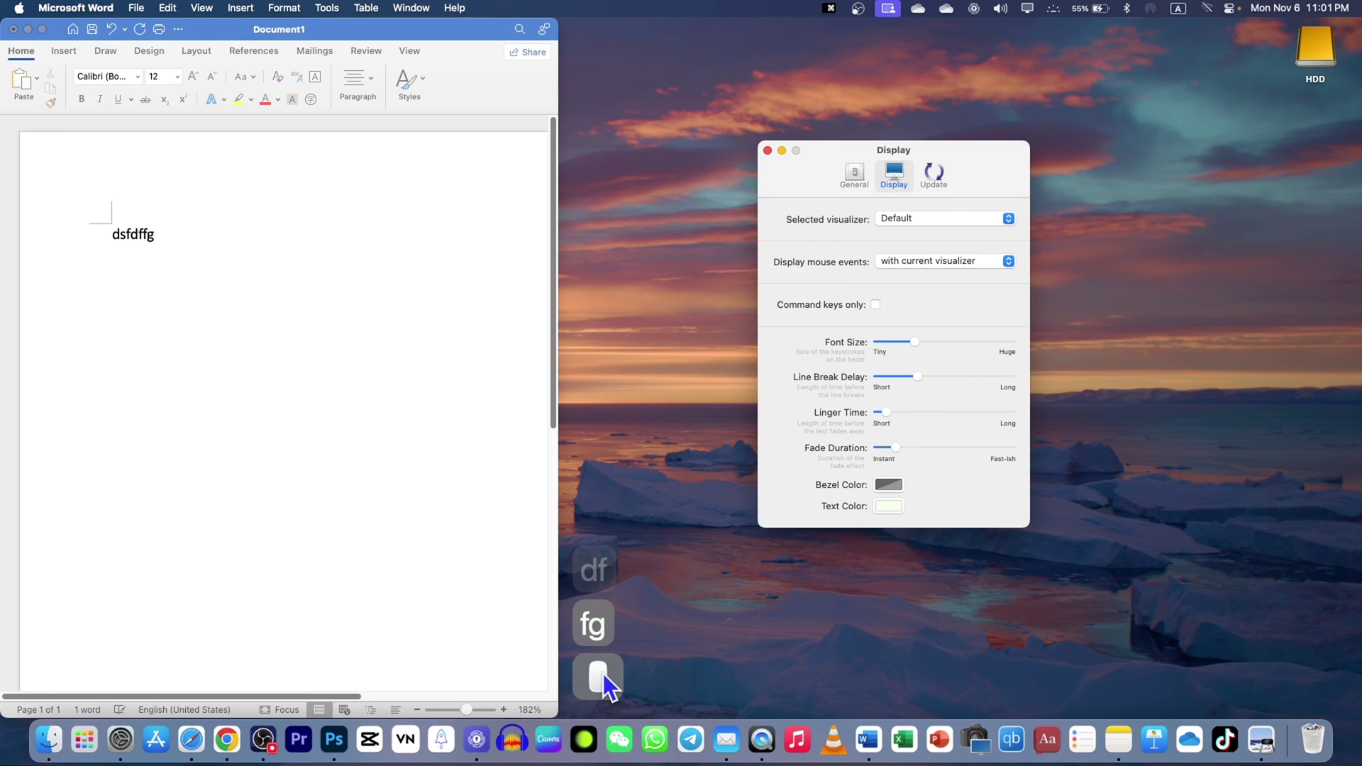
pyautogui.moveTo(604, 674); pyautogui.dragTo(69, 692)
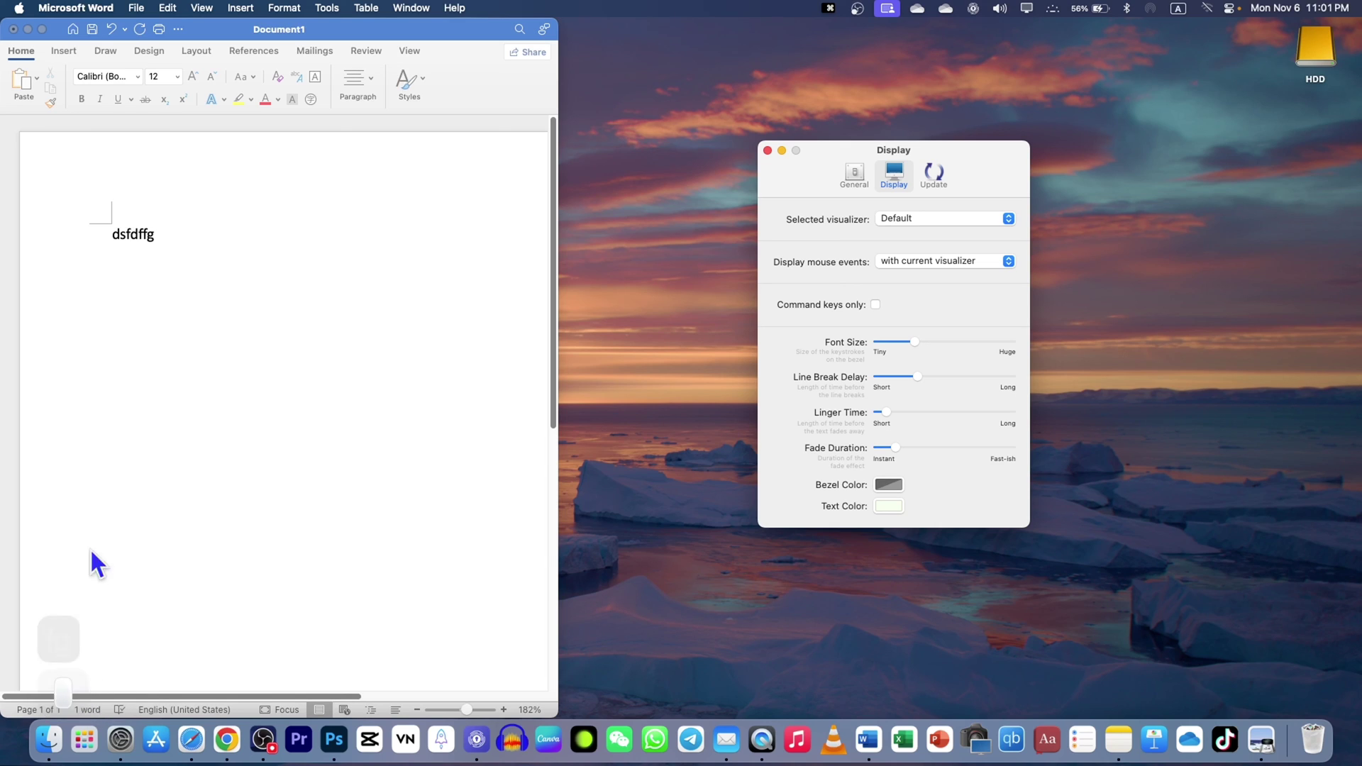
pyautogui.click(171, 244)
pyautogui.press('super+a')
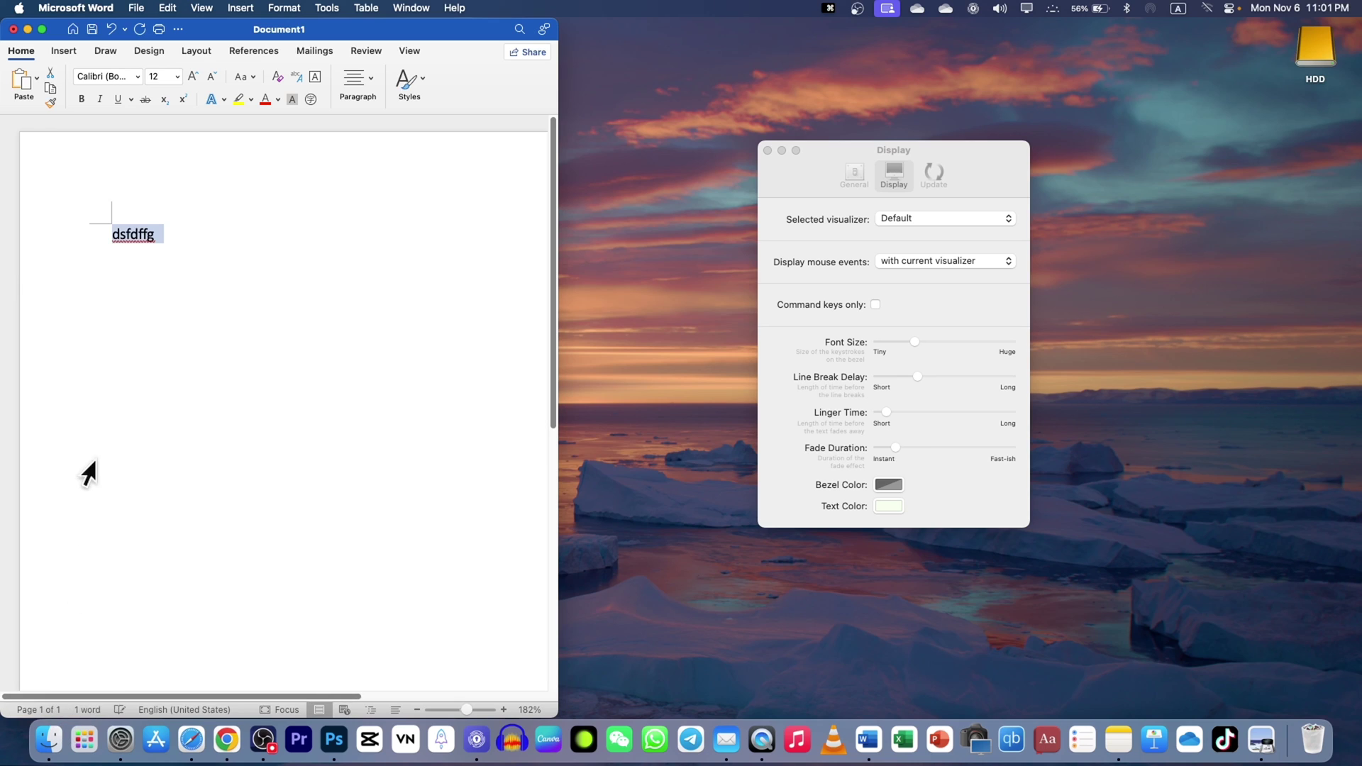
pyautogui.press('super+a')
pyautogui.click(80, 692)
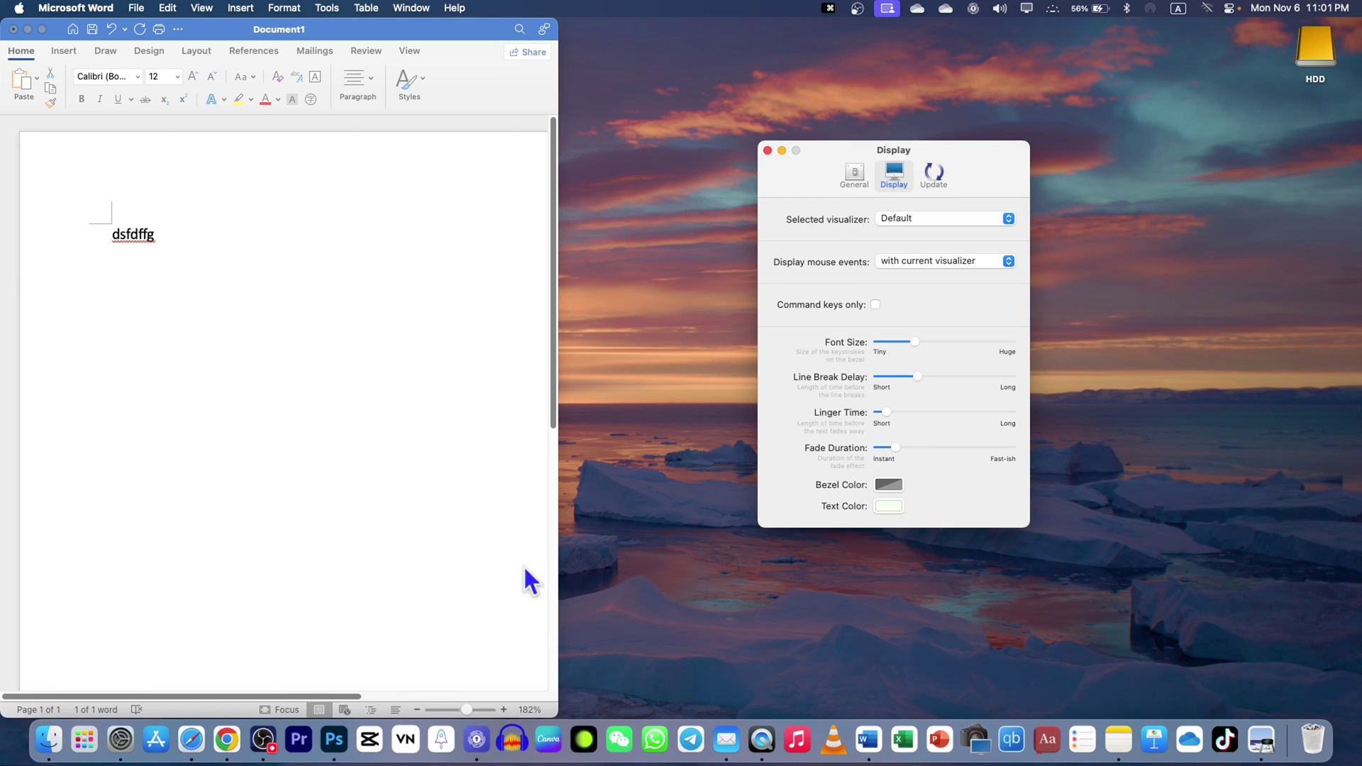
# Step: Type 'hello we got it' in Word, then copy and paste it as a second line
pyautogui.click(35, 235)
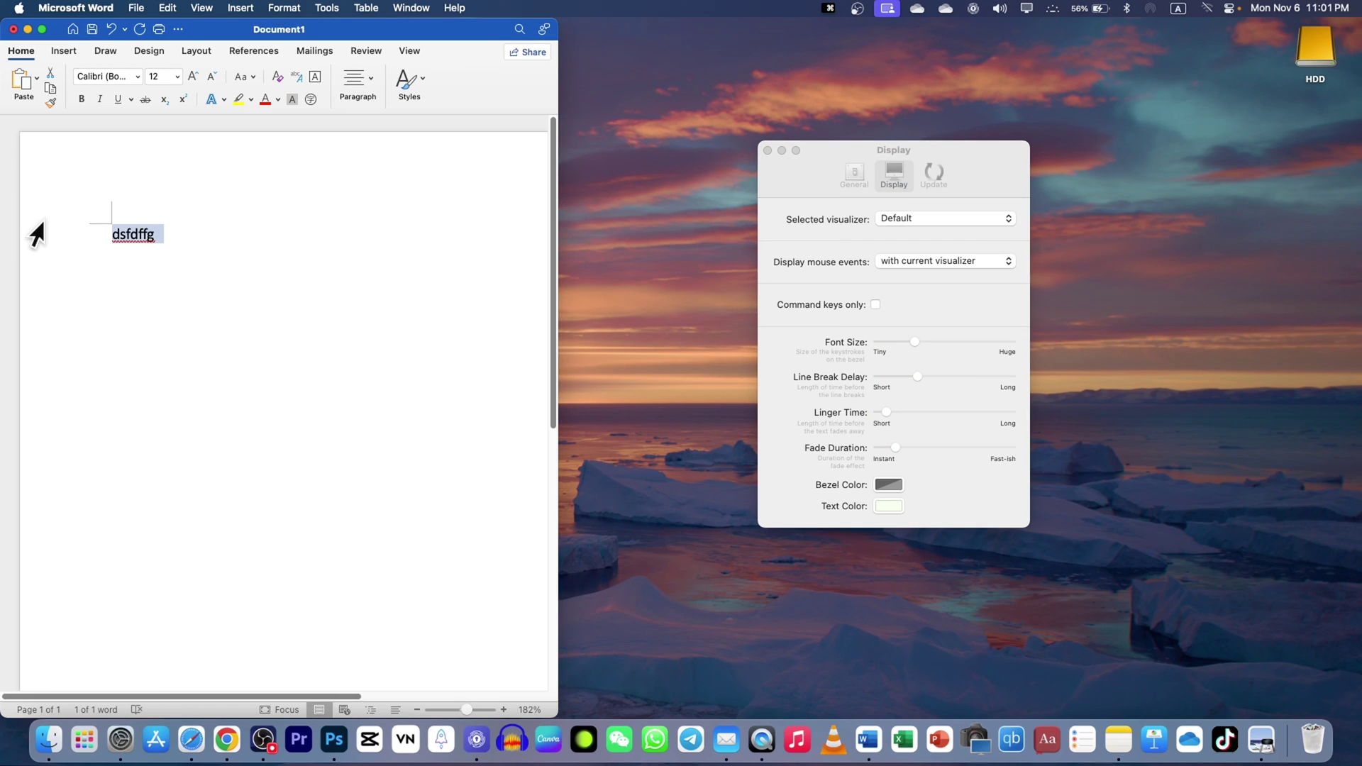
pyautogui.write('hello we got ')
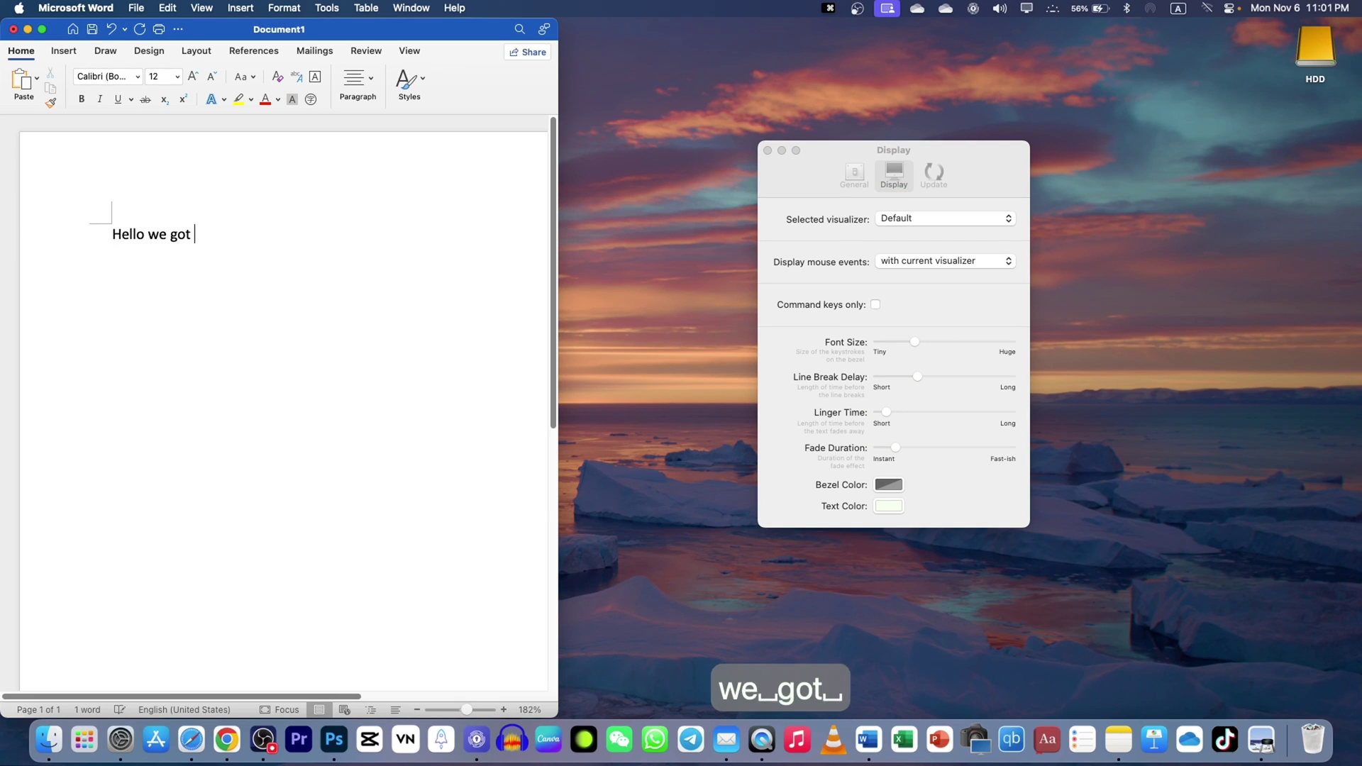
pyautogui.write('it')
pyautogui.press('super+a')
pyautogui.press('super+c')
pyautogui.press('super+v')
pyautogui.press('super+v')
pyautogui.press('super+v')
pyautogui.press('super+v')
pyautogui.press('super+v')
pyautogui.press('super+v')
pyautogui.press('super+v')
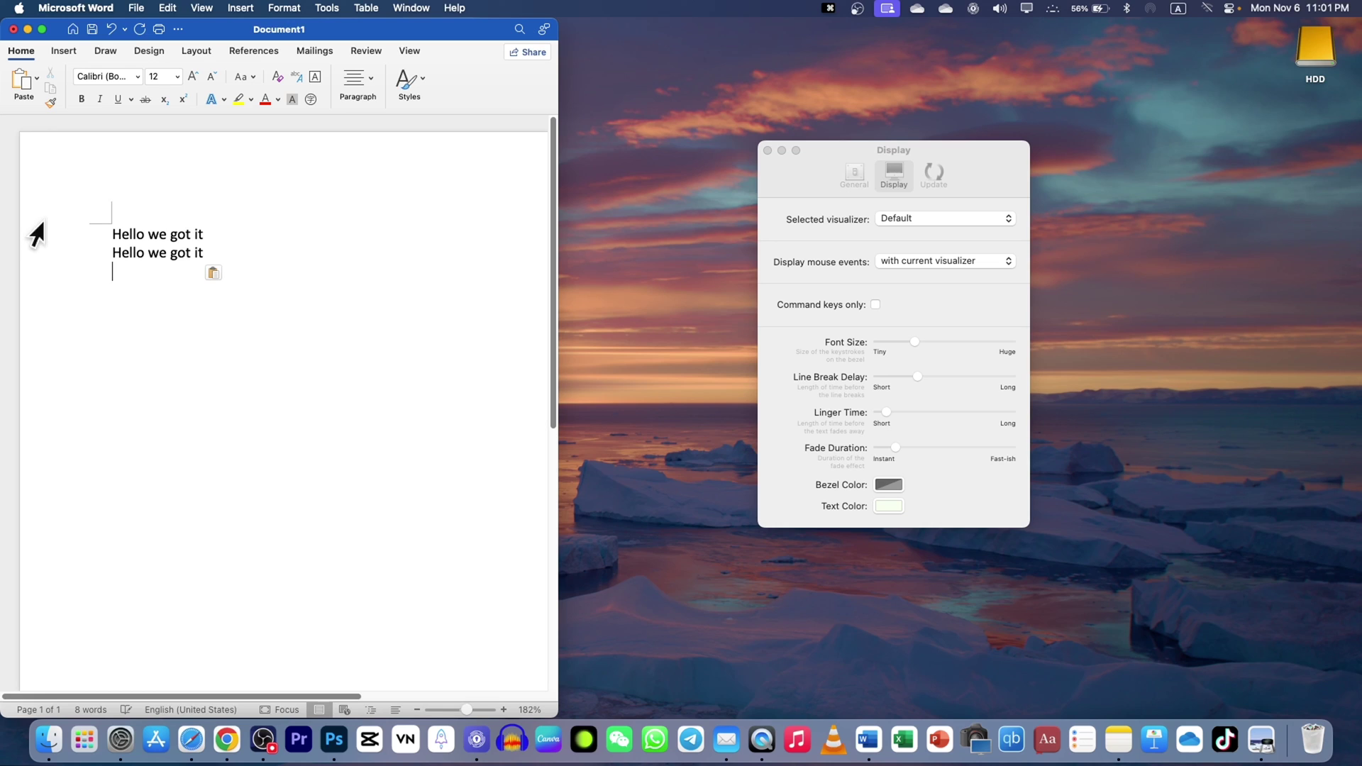